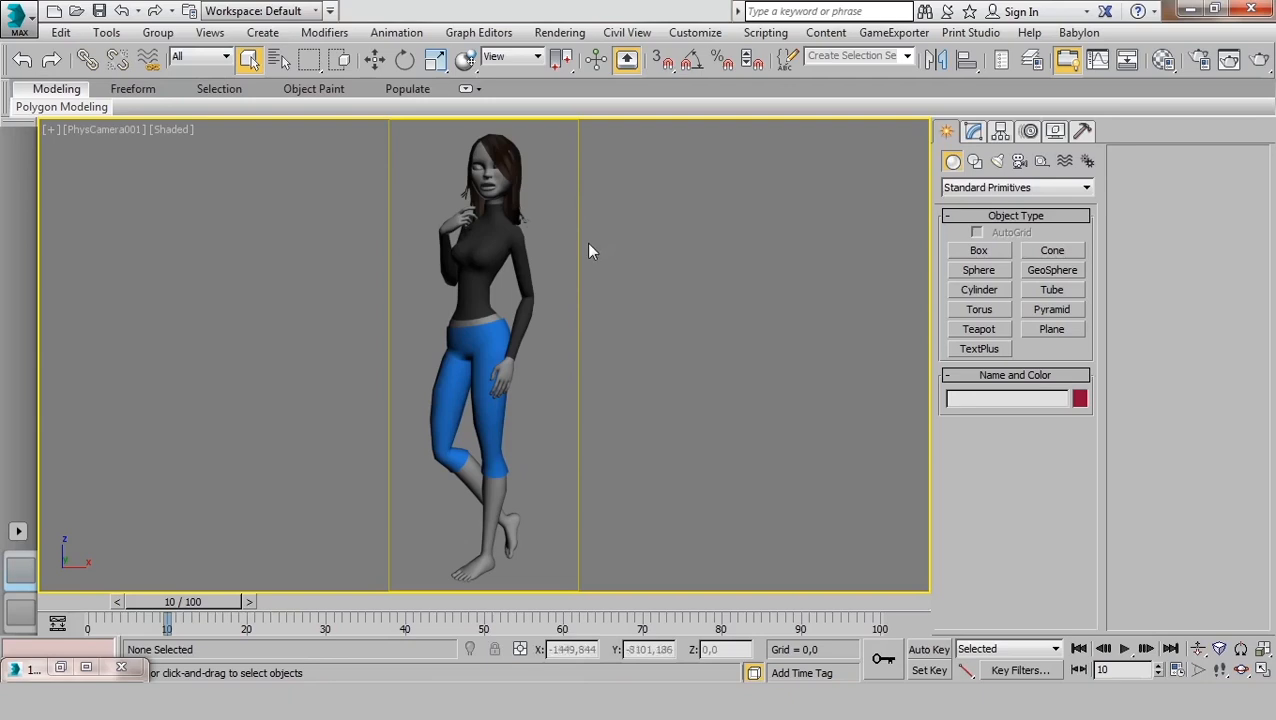
# - Switch the viewport to the Perspective view and frame the character's face and hair up close
pyautogui.press('p')
pyautogui.hotkey('shift', 'f')
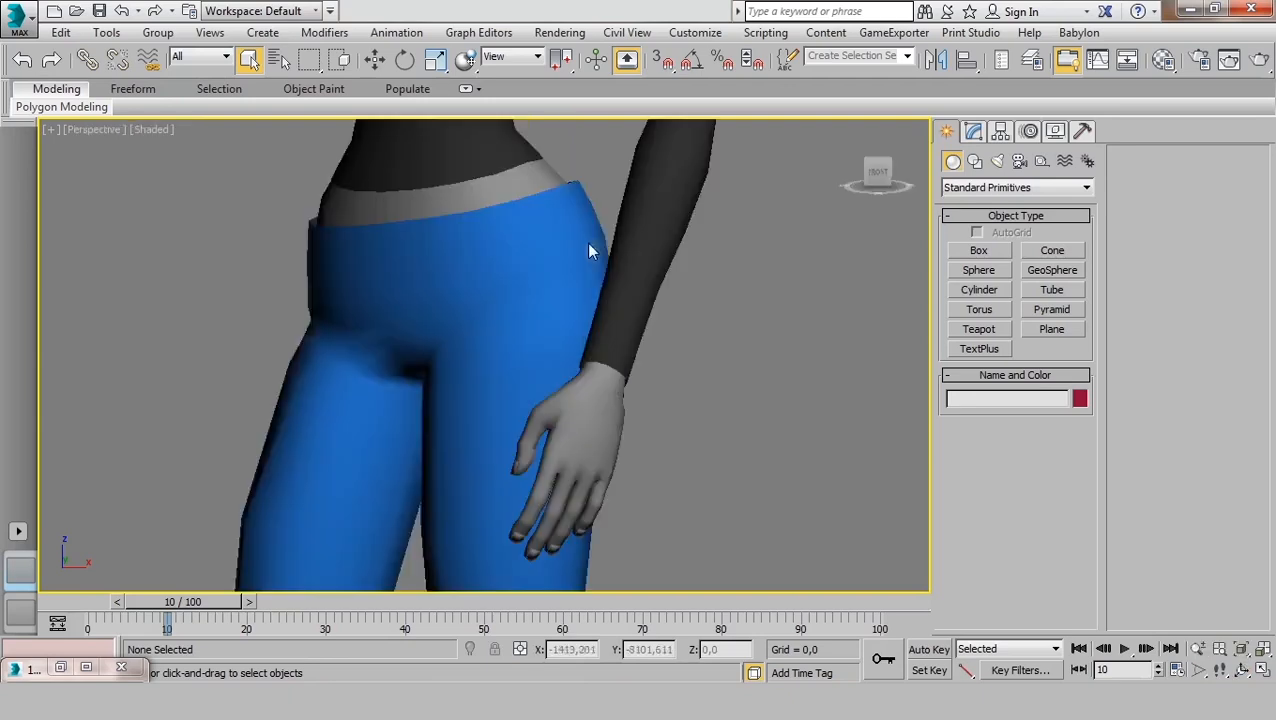
pyautogui.moveTo(604, 163); pyautogui.dragTo(643, 379, button='middle')
pyautogui.moveTo(731, 245); pyautogui.dragTo(732, 485, button='middle')
pyautogui.moveTo(771, 266); pyautogui.dragTo(759, 414, button='middle')
pyautogui.scroll(2, 543, 337)
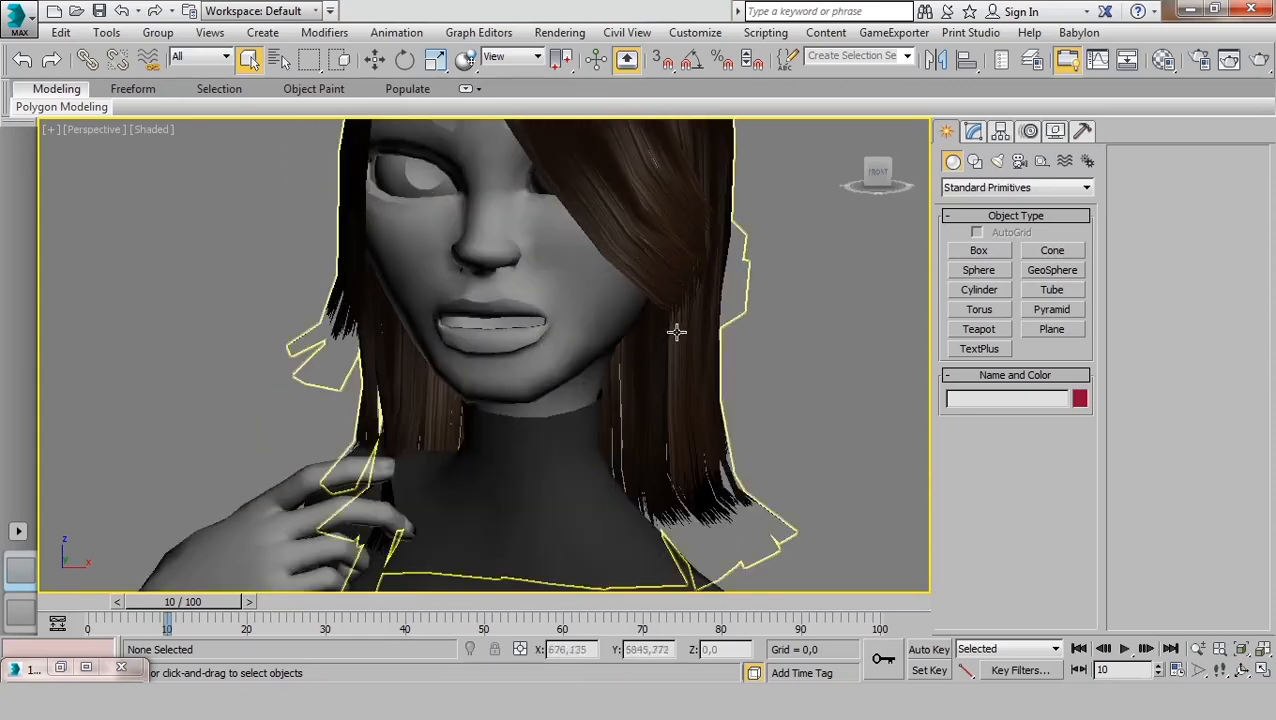
pyautogui.keyDown('alt'); pyautogui.moveTo(678, 330); pyautogui.dragTo(618, 306, button='middle'); pyautogui.keyUp('alt')
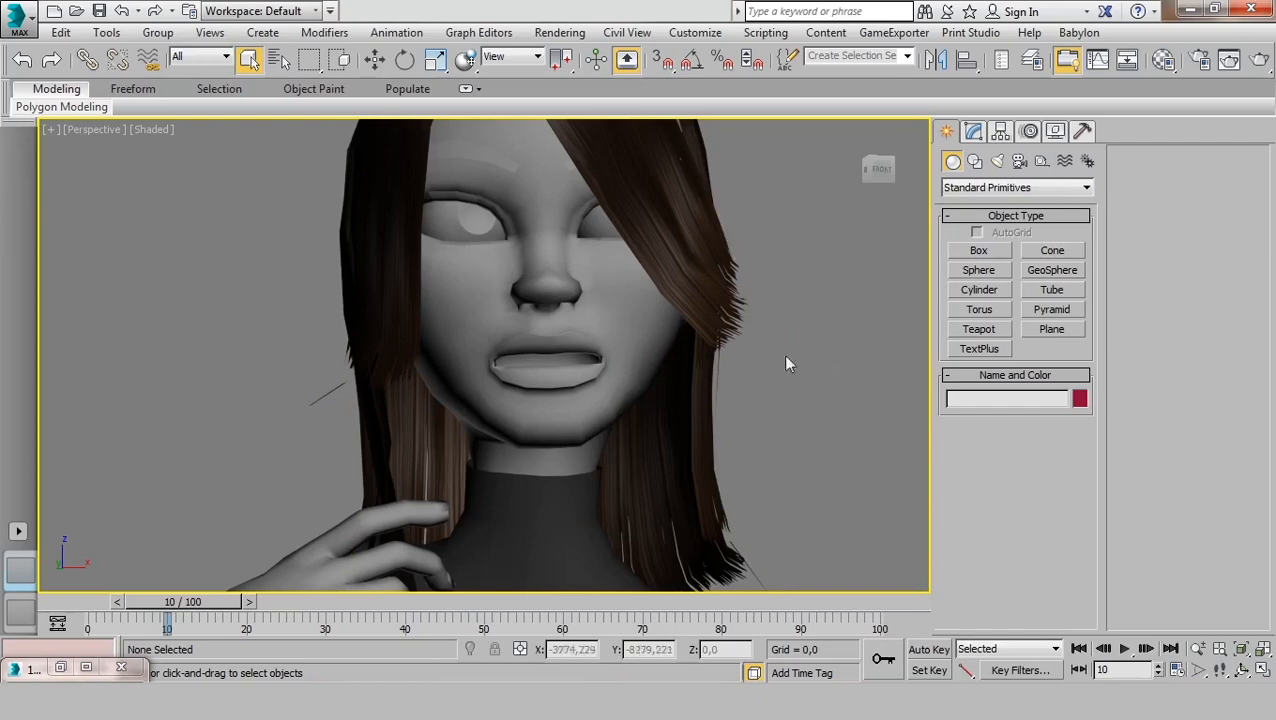
# - Display edged faces on the shaded character, leaving the hair and head meshes deselected
pyautogui.click(698, 305)
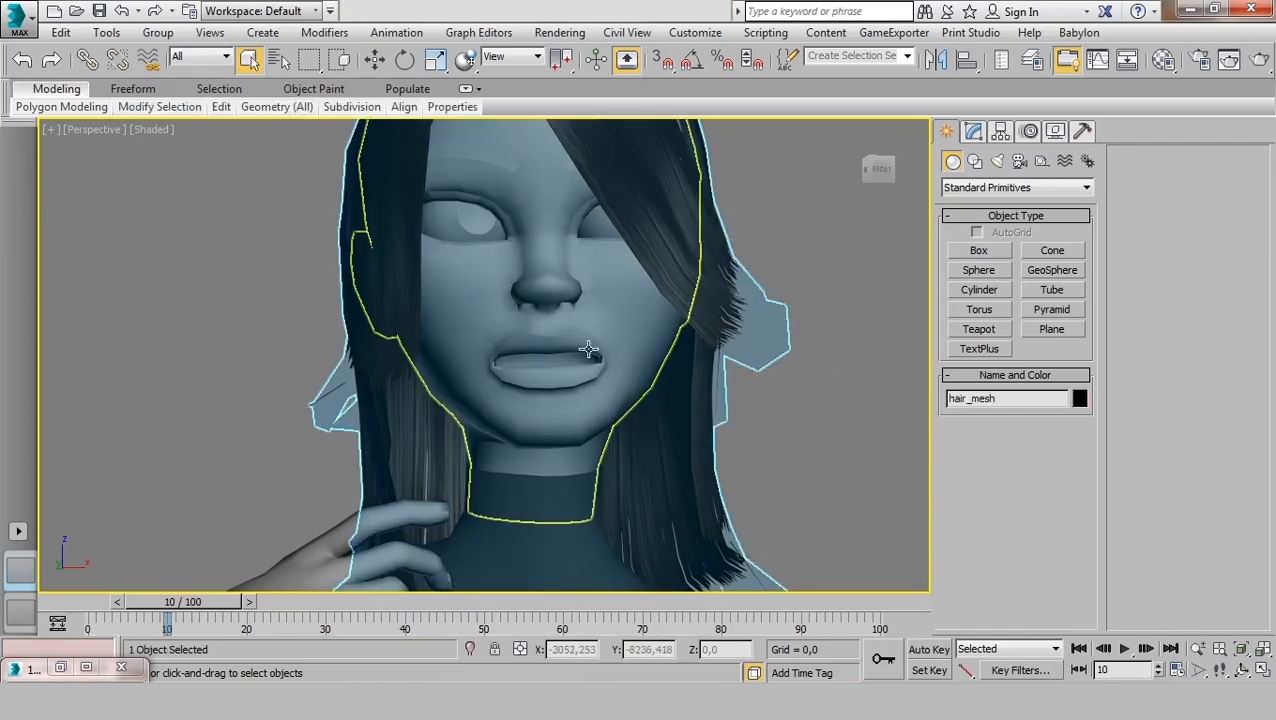
pyautogui.click(588, 349)
pyautogui.keyDown('alt'); pyautogui.moveTo(692, 450); pyautogui.dragTo(635, 450, button='middle'); pyautogui.keyUp('alt')
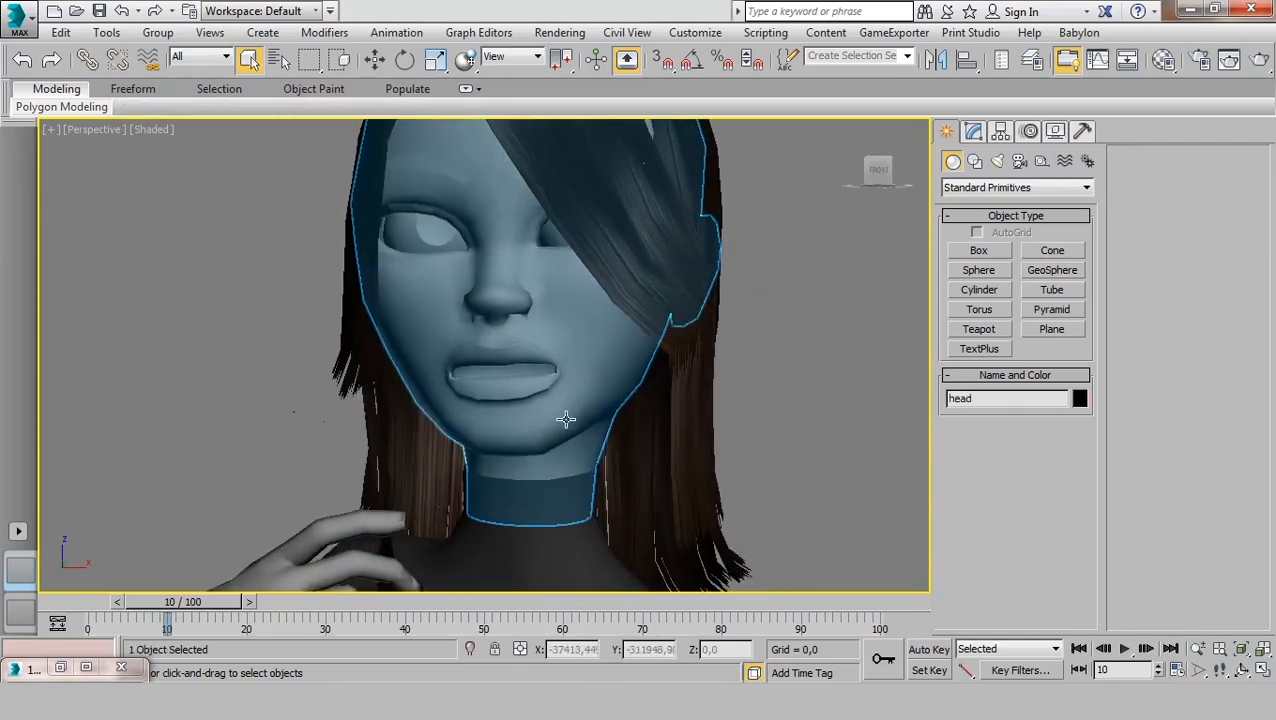
pyautogui.press('F4')
pyautogui.click(786, 408)
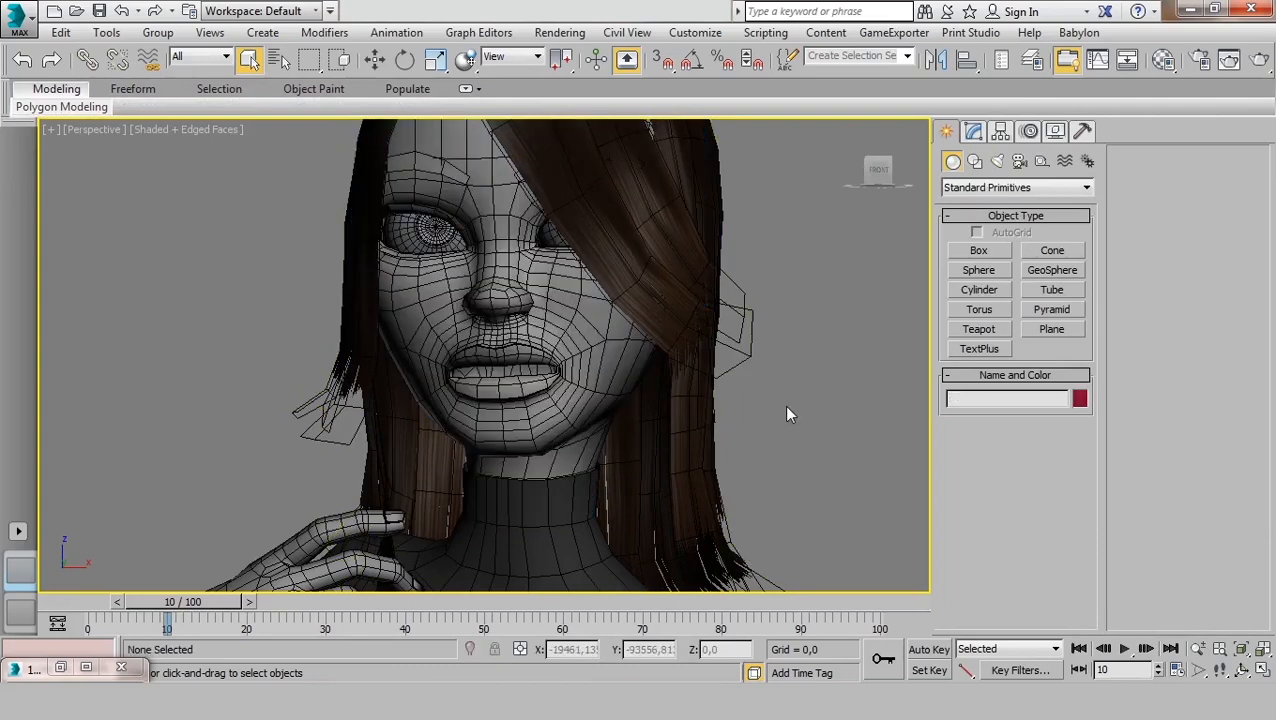
# - Examine the character's wireframe topology and pose from the head down to the feet
pyautogui.scroll(-2, 572, 440)
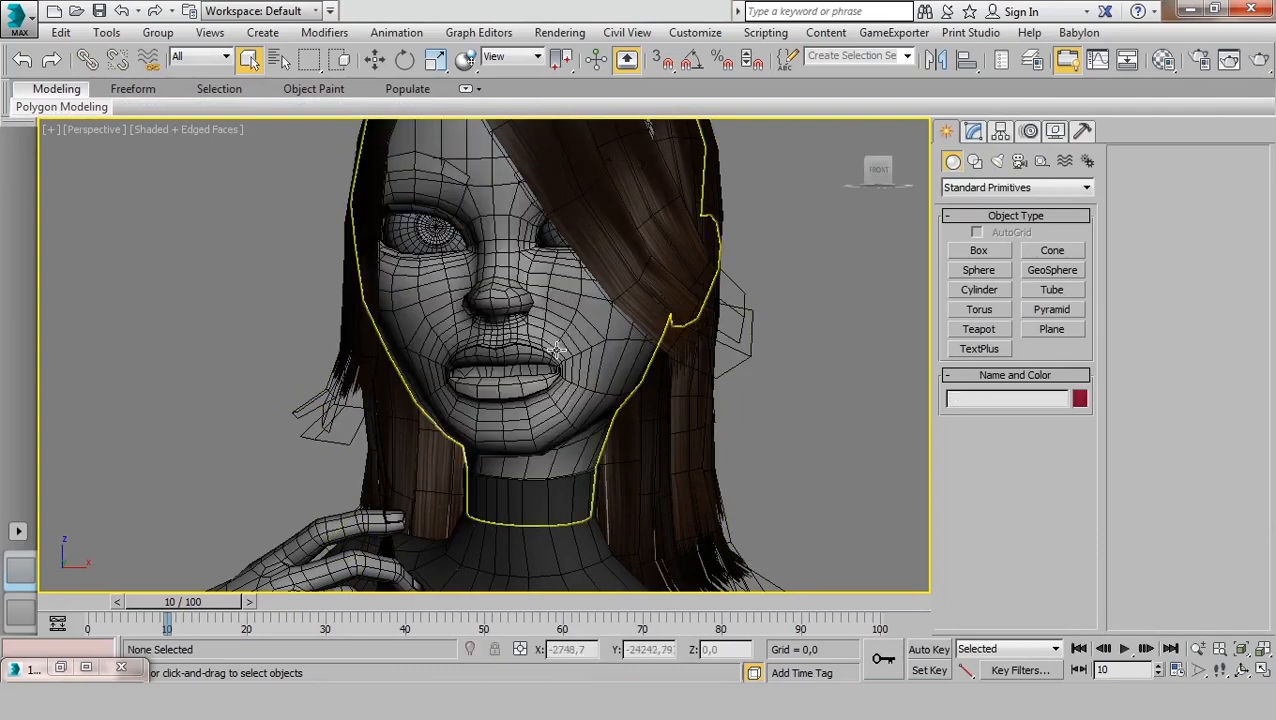
pyautogui.scroll(-3, 558, 364)
pyautogui.scroll(-4, 558, 364)
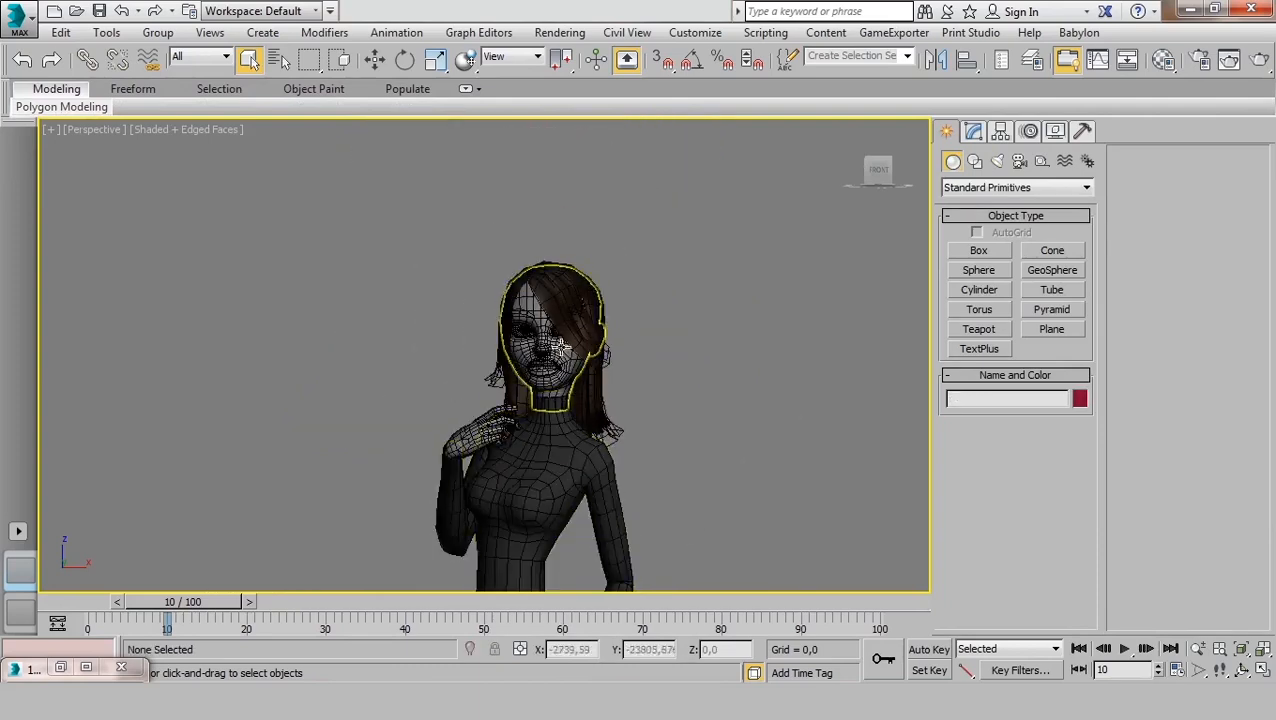
pyautogui.keyDown('alt'); pyautogui.moveTo(632, 440); pyautogui.dragTo(661, 382, button='middle'); pyautogui.keyUp('alt')
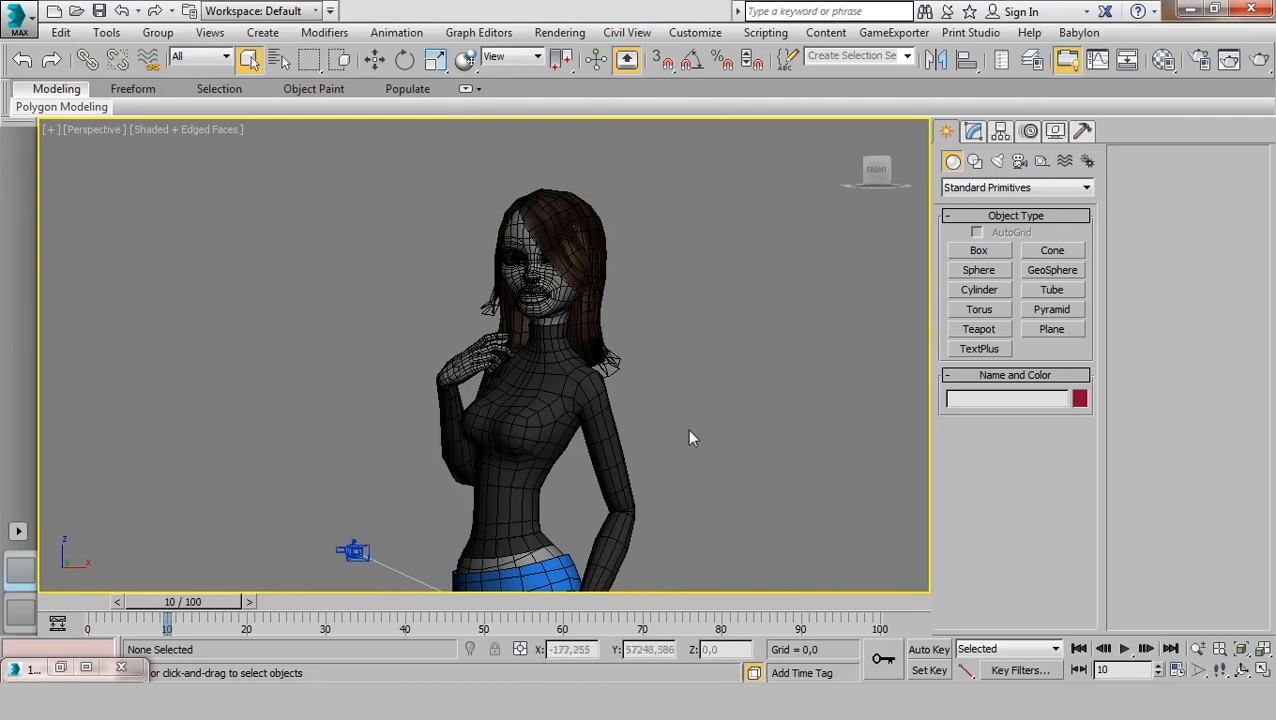
pyautogui.moveTo(689, 436); pyautogui.dragTo(692, 370, button='middle')
pyautogui.scroll(-2, 692, 370)
pyautogui.moveTo(686, 477); pyautogui.dragTo(678, 340, button='middle')
pyautogui.scroll(-2, 686, 335)
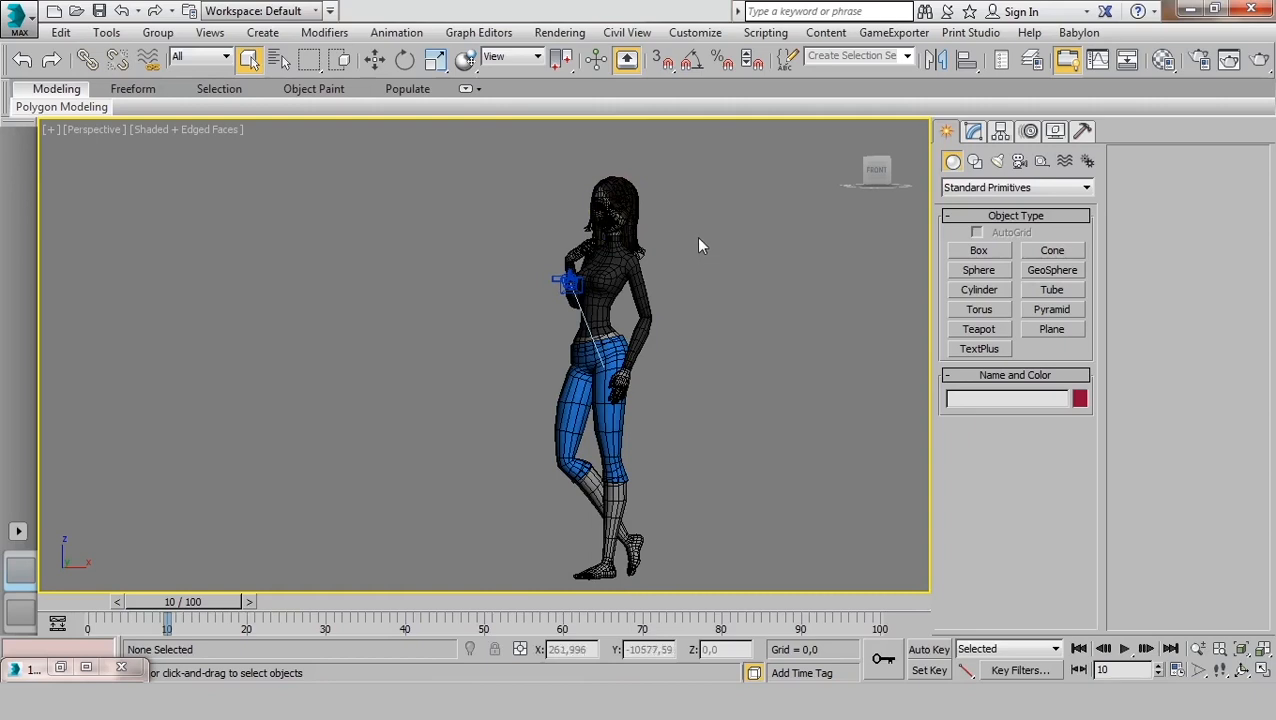
# - Unhide the biped layer and select all of the character's biped bones with the selection filter set to Bone
pyautogui.click(1036, 62)
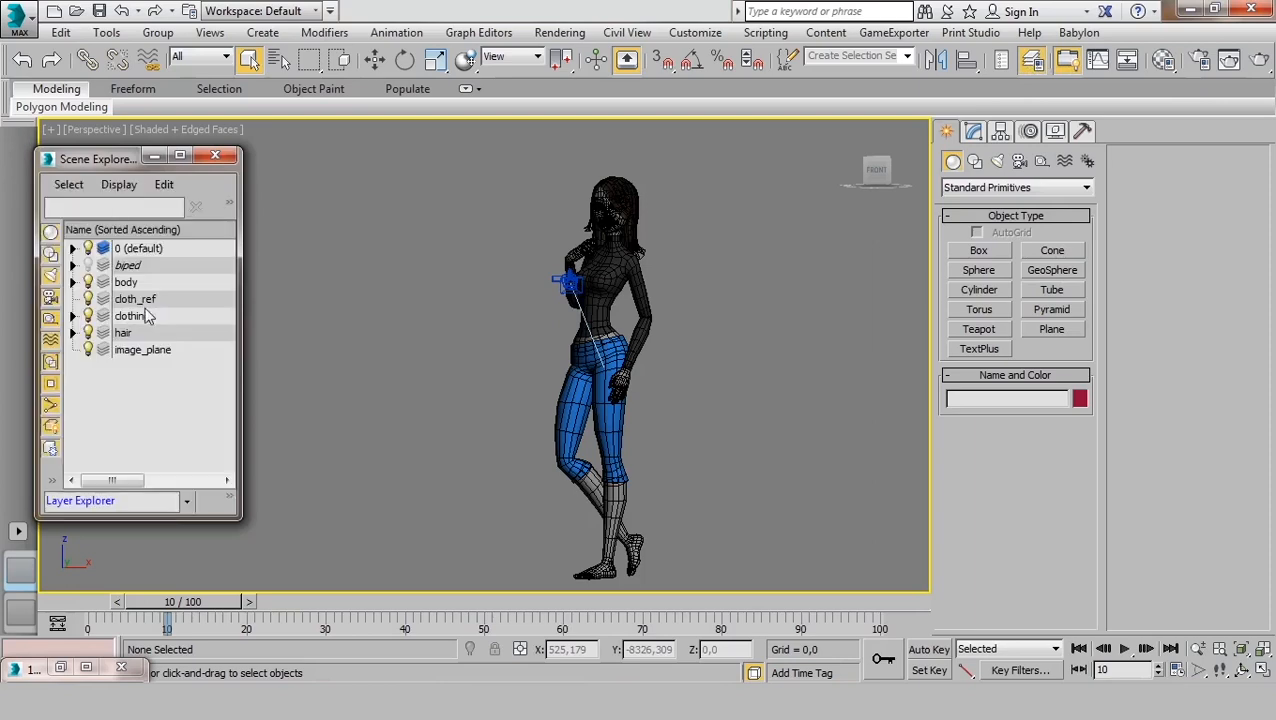
pyautogui.click(87, 265)
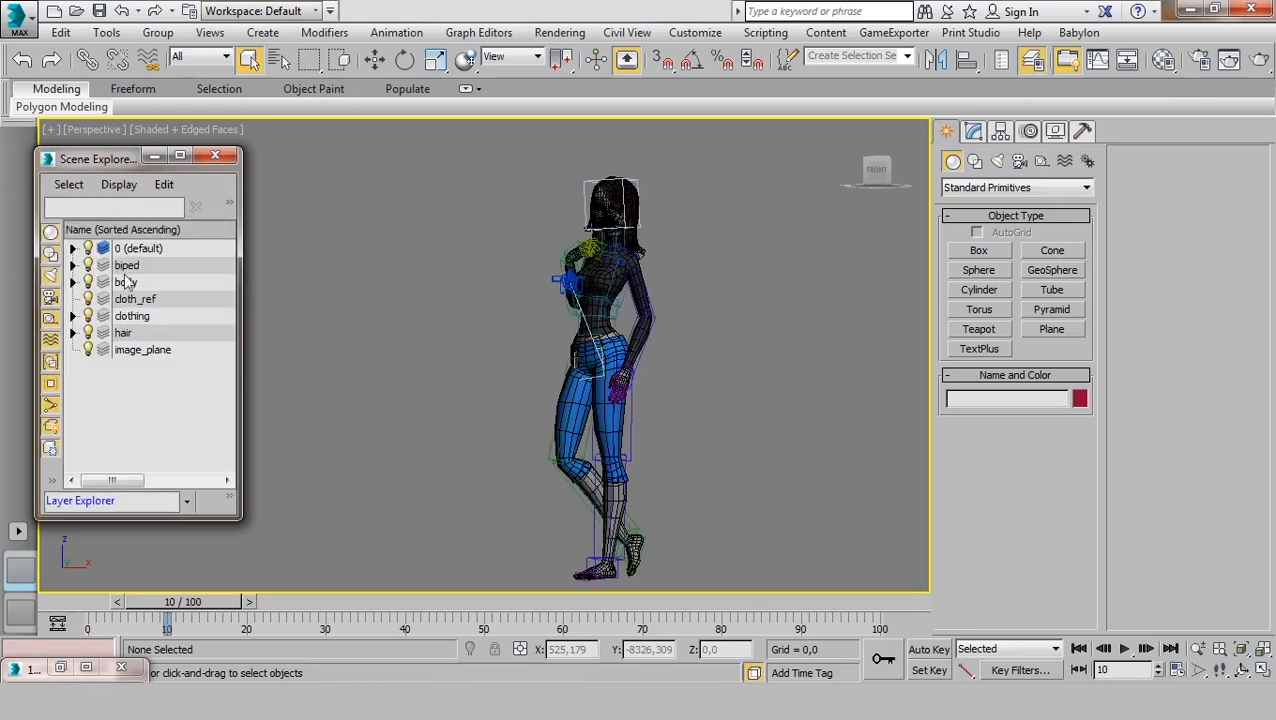
pyautogui.click(200, 57)
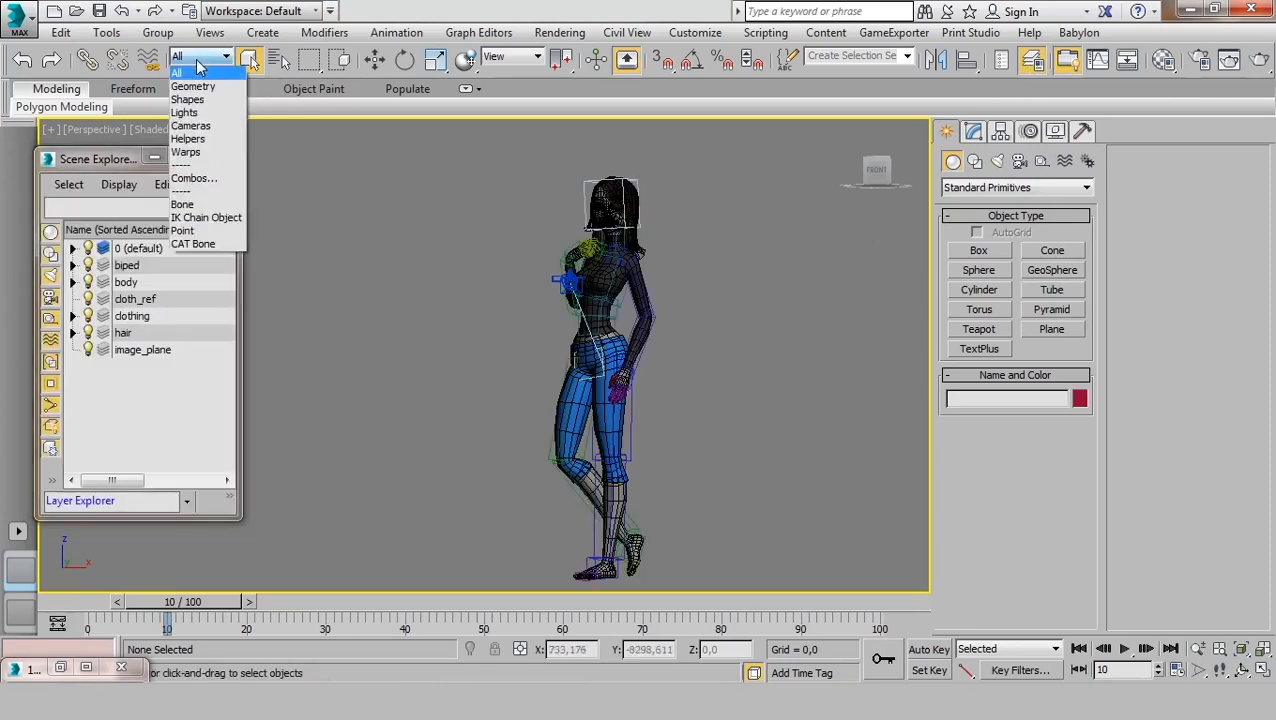
pyautogui.click(199, 207)
pyautogui.moveTo(728, 137); pyautogui.dragTo(466, 585)
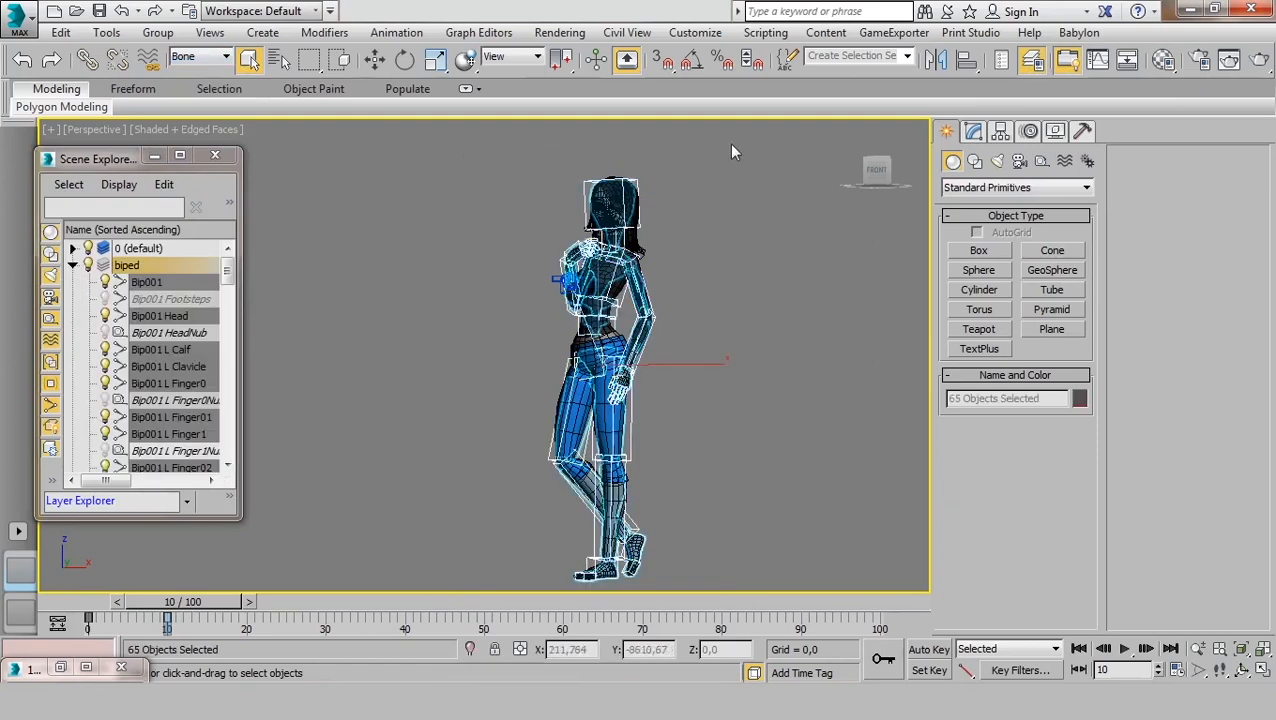
pyautogui.moveTo(743, 132); pyautogui.dragTo(479, 596)
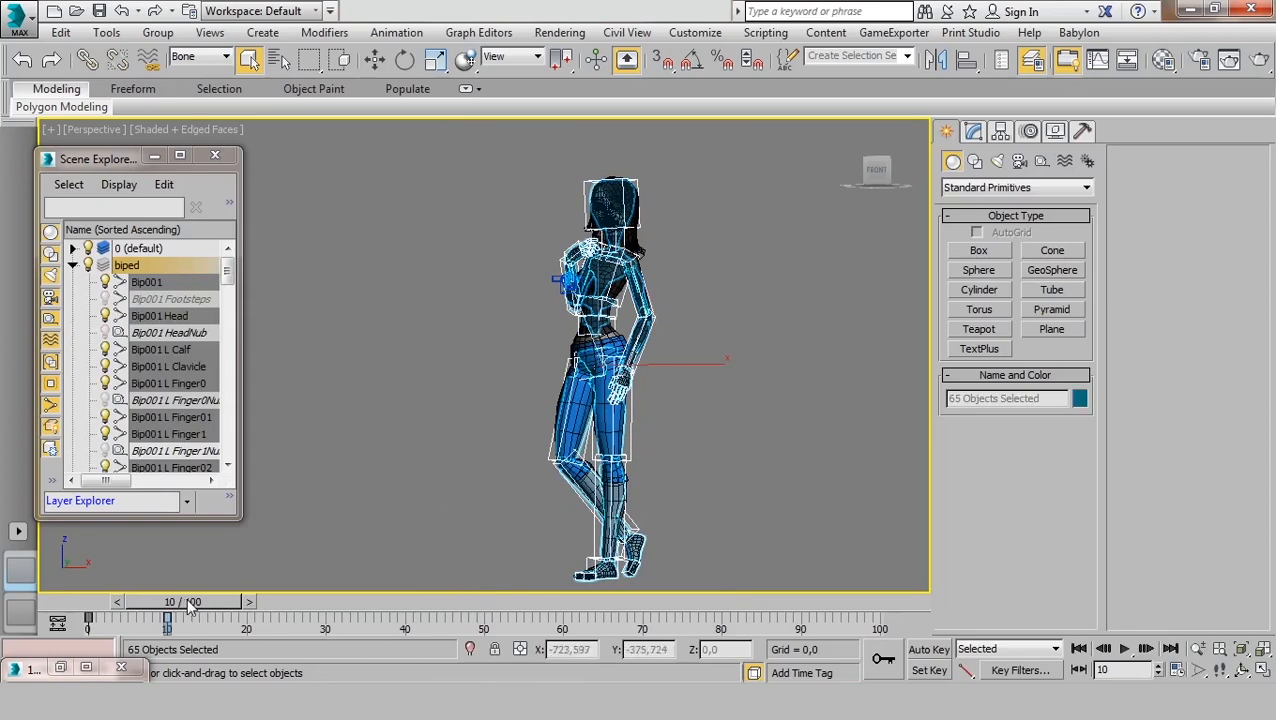
# - Go to frame 0 and reselect all of the biped bones
pyautogui.moveTo(193, 607); pyautogui.dragTo(90, 612)
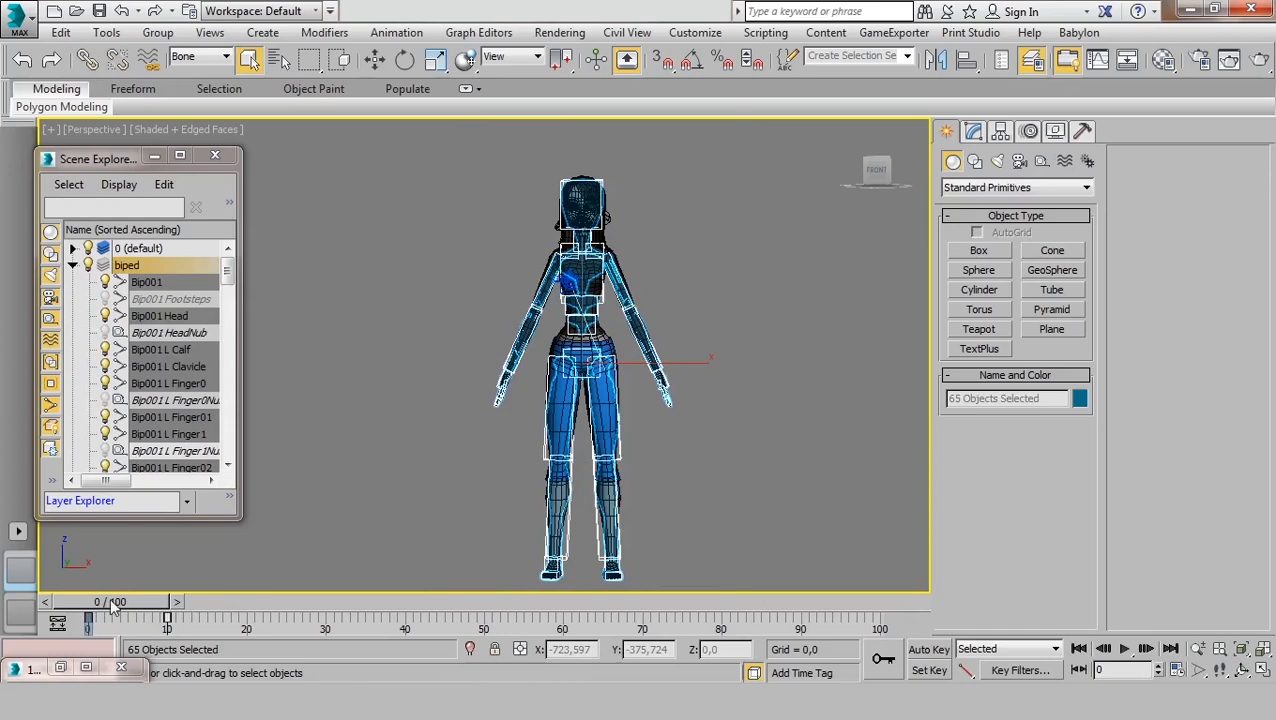
pyautogui.moveTo(113, 608); pyautogui.dragTo(38, 625)
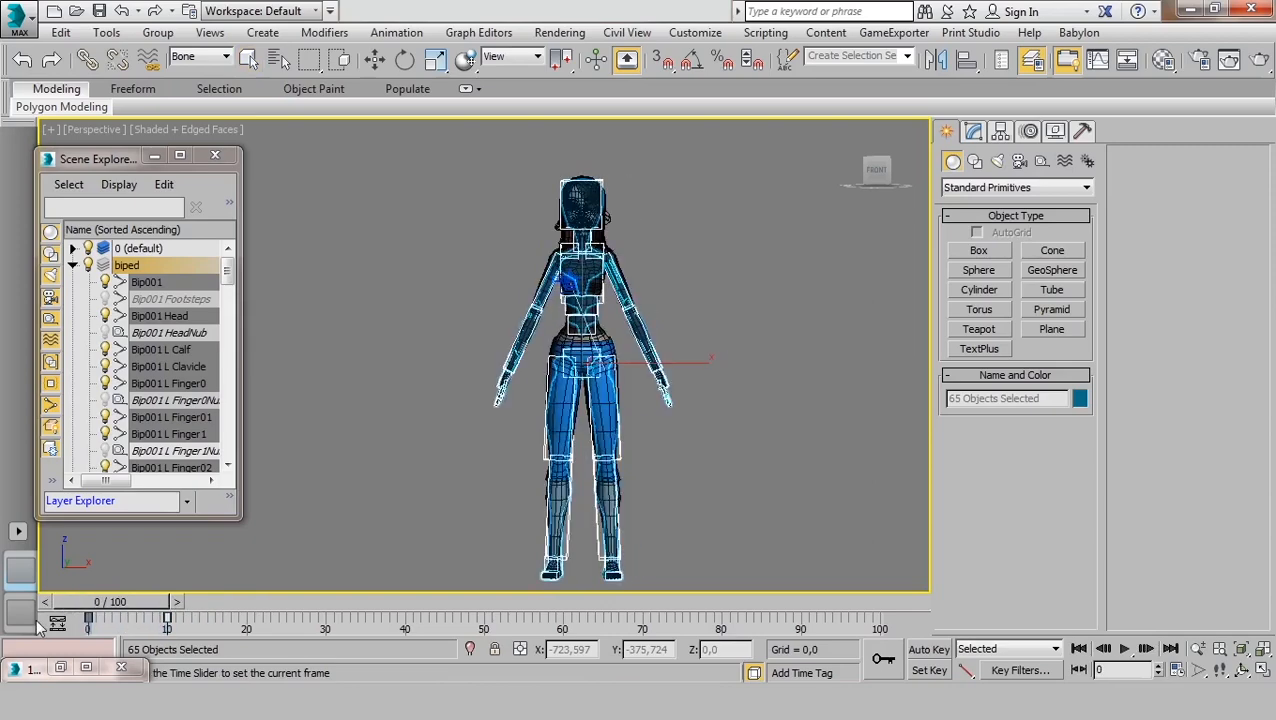
pyautogui.press('q')
pyautogui.click(777, 228)
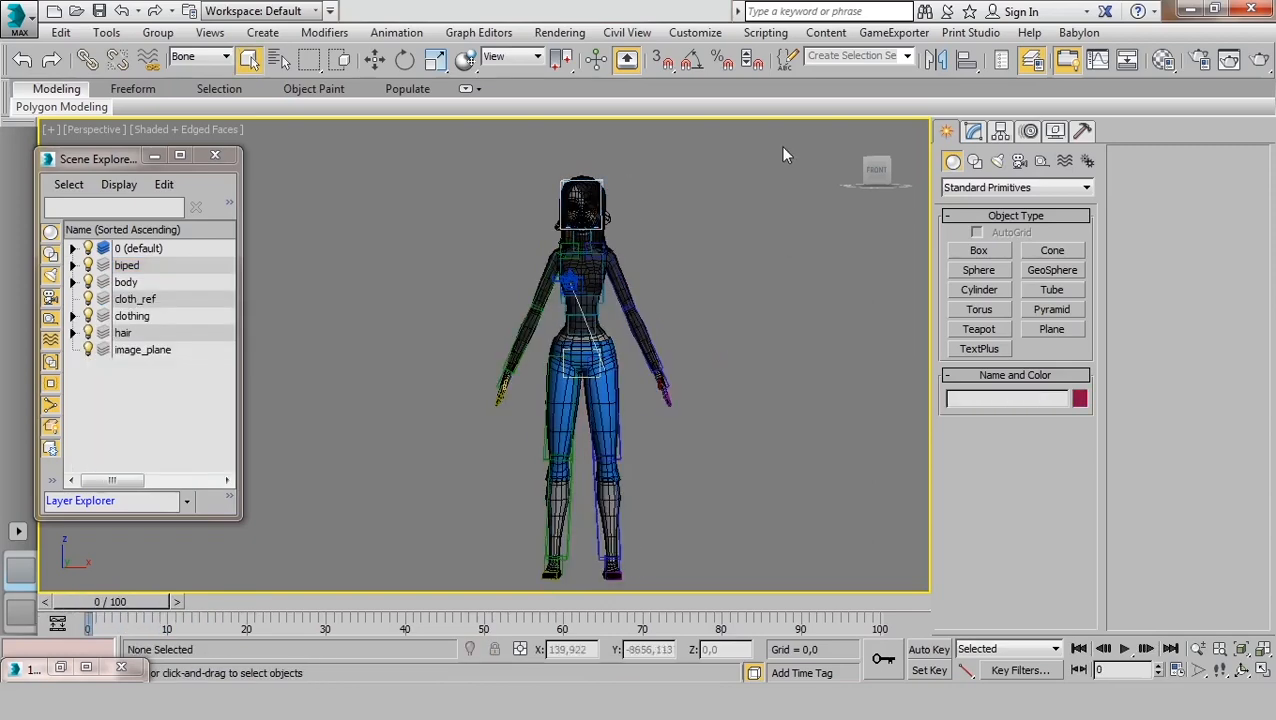
pyautogui.moveTo(781, 150); pyautogui.dragTo(407, 596)
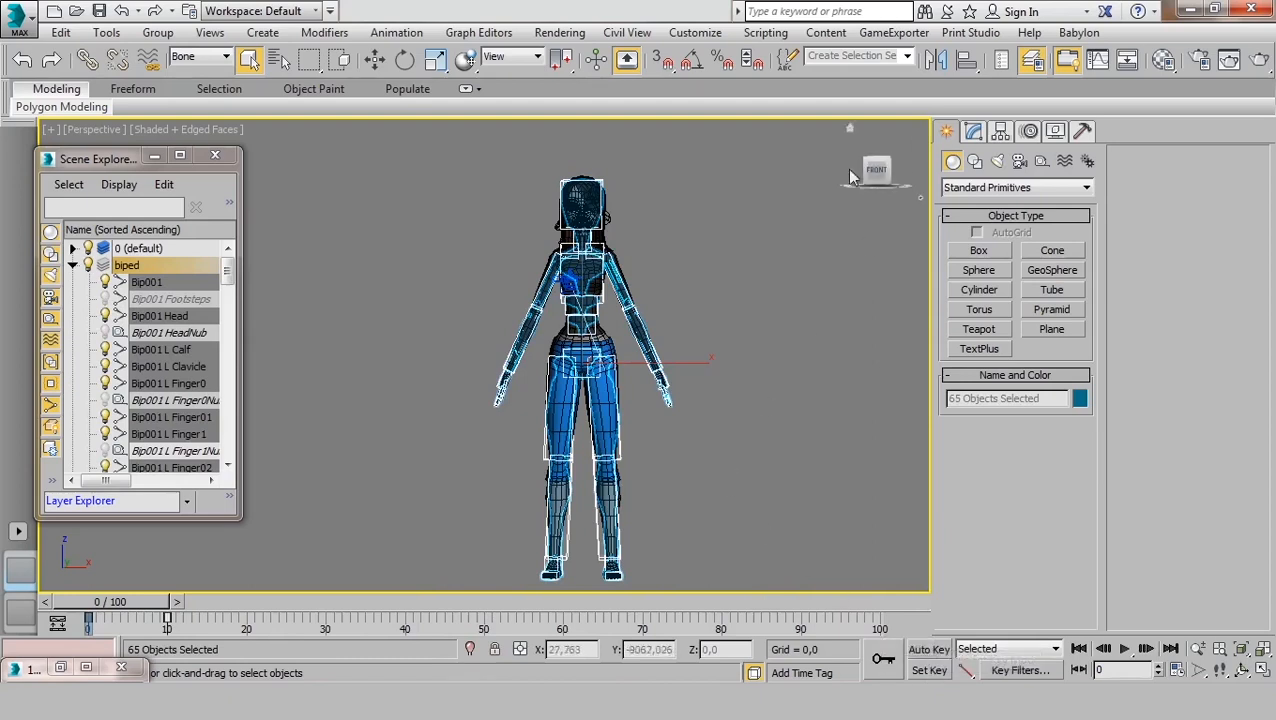
# - Set a biped key for all selected bones at frame 0 using the Key Info settings
pyautogui.click(1030, 132)
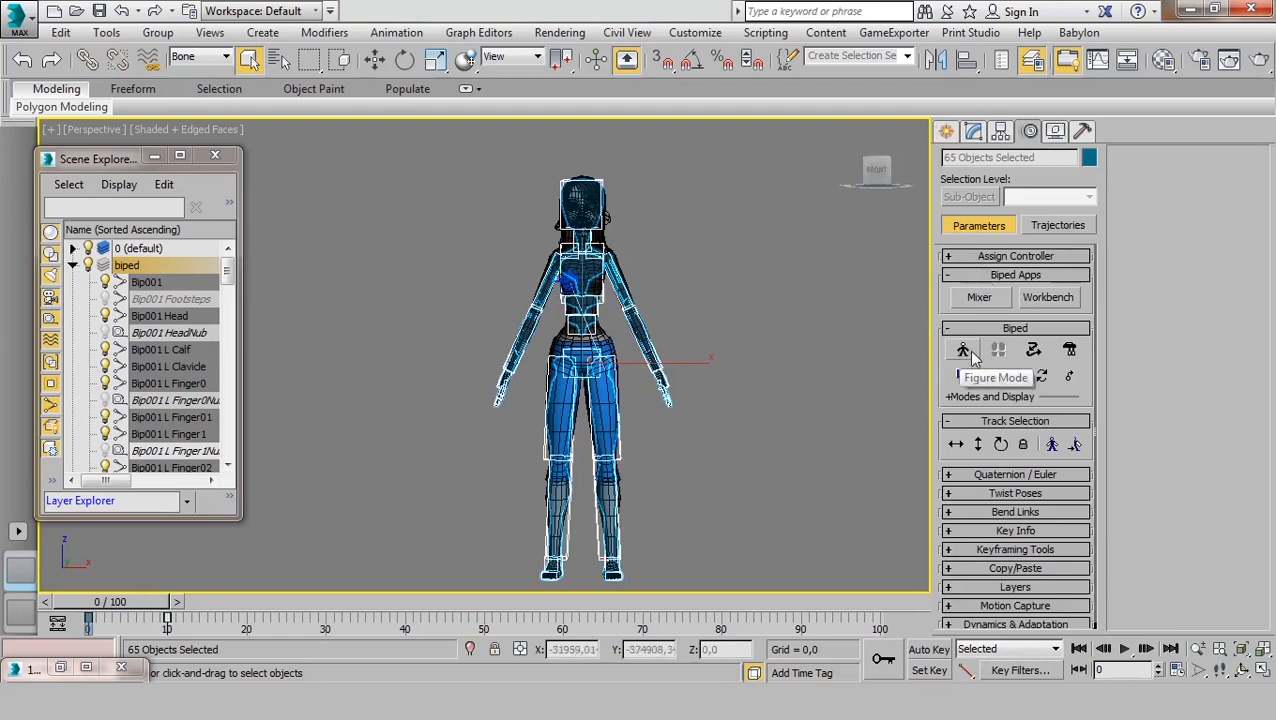
pyautogui.click(998, 531)
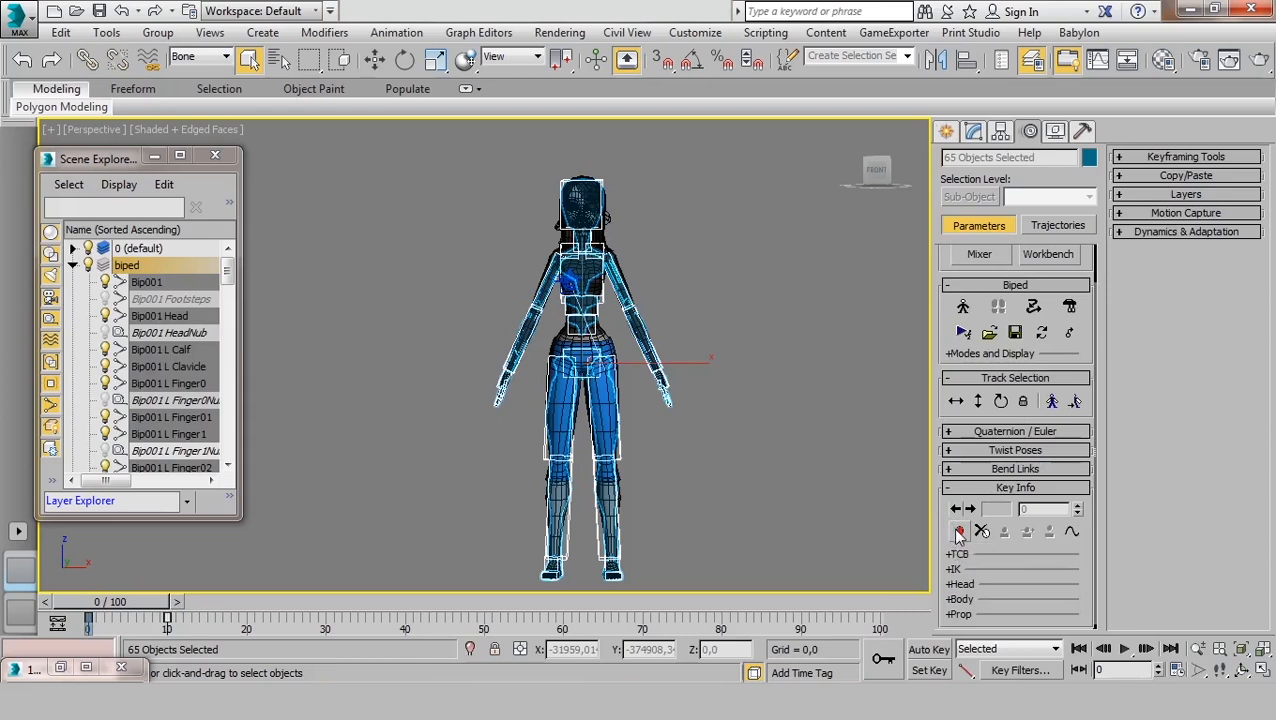
pyautogui.click(959, 533)
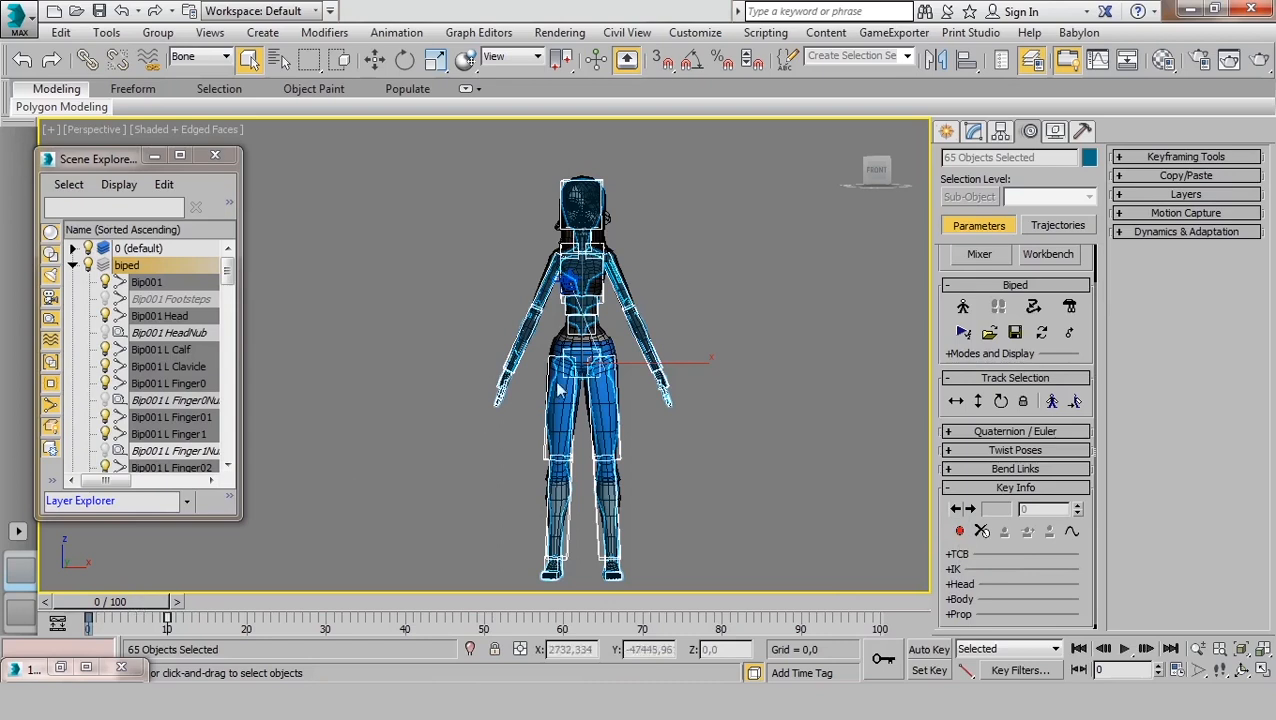
# - Activate the Body Rotation track of Bip001 and set a rotation key for it at frame 0
pyautogui.click(1000, 401)
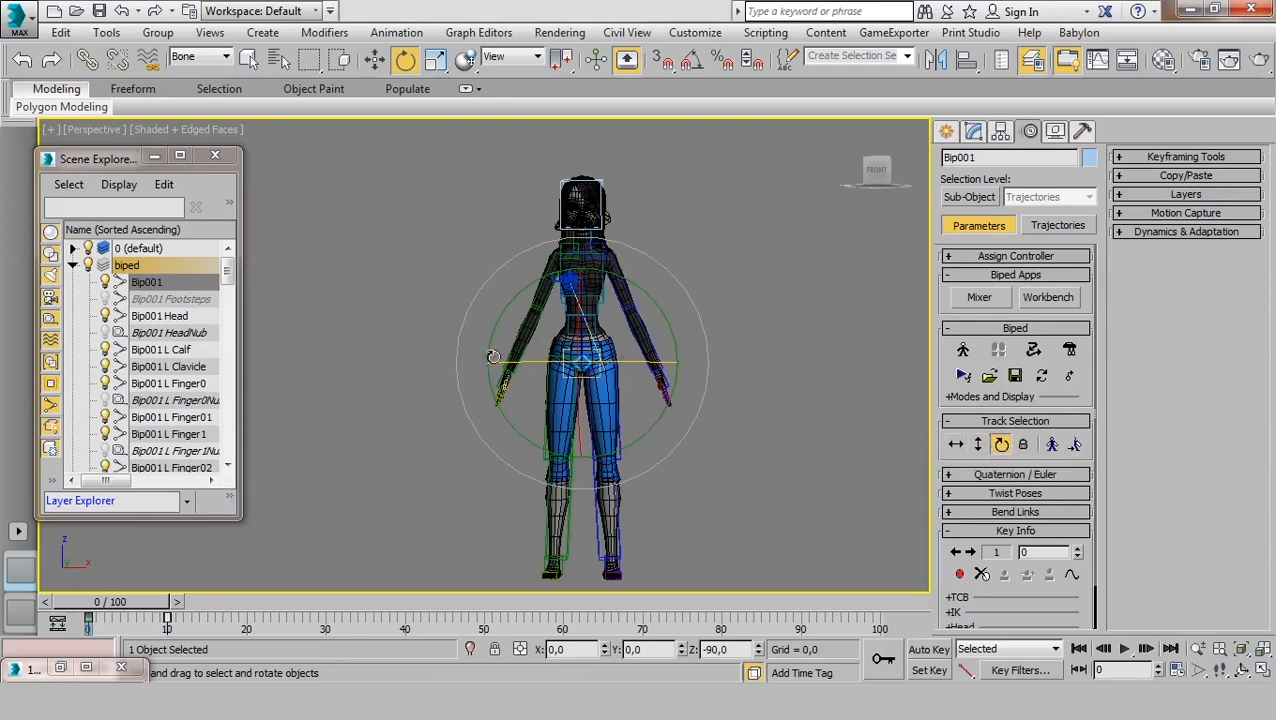
pyautogui.click(146, 283)
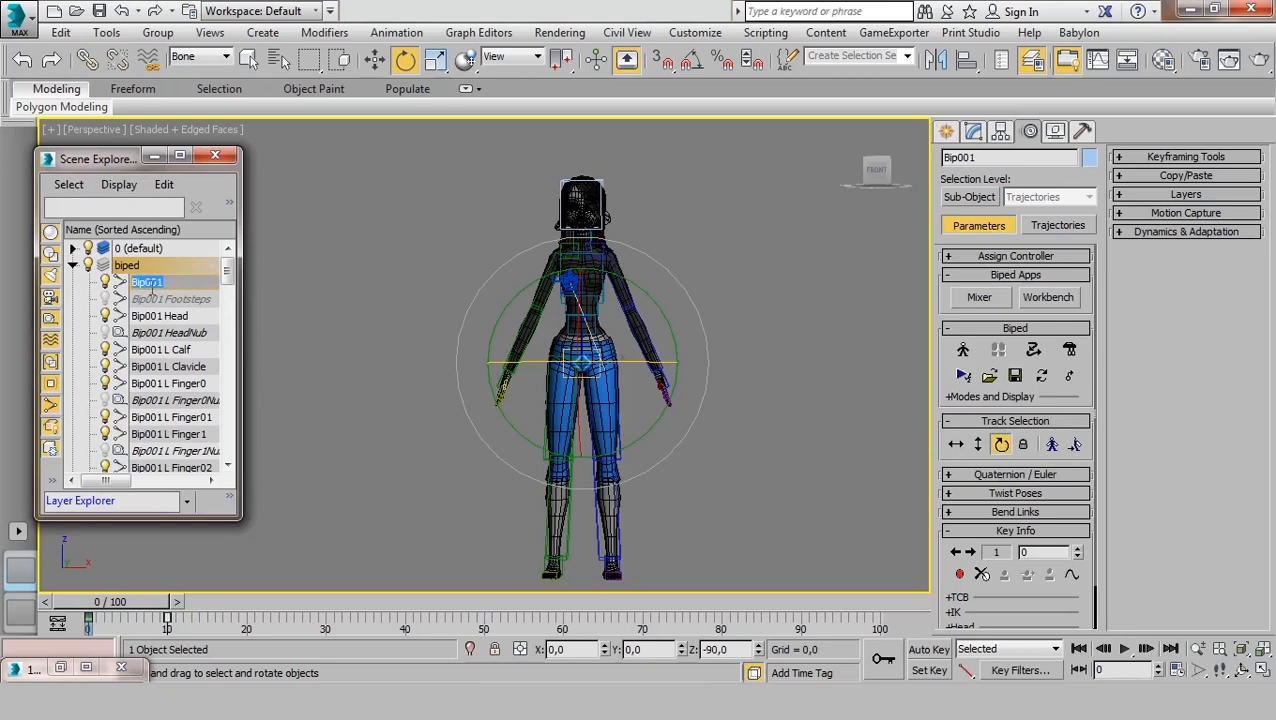
pyautogui.click(160, 264)
pyautogui.click(159, 282)
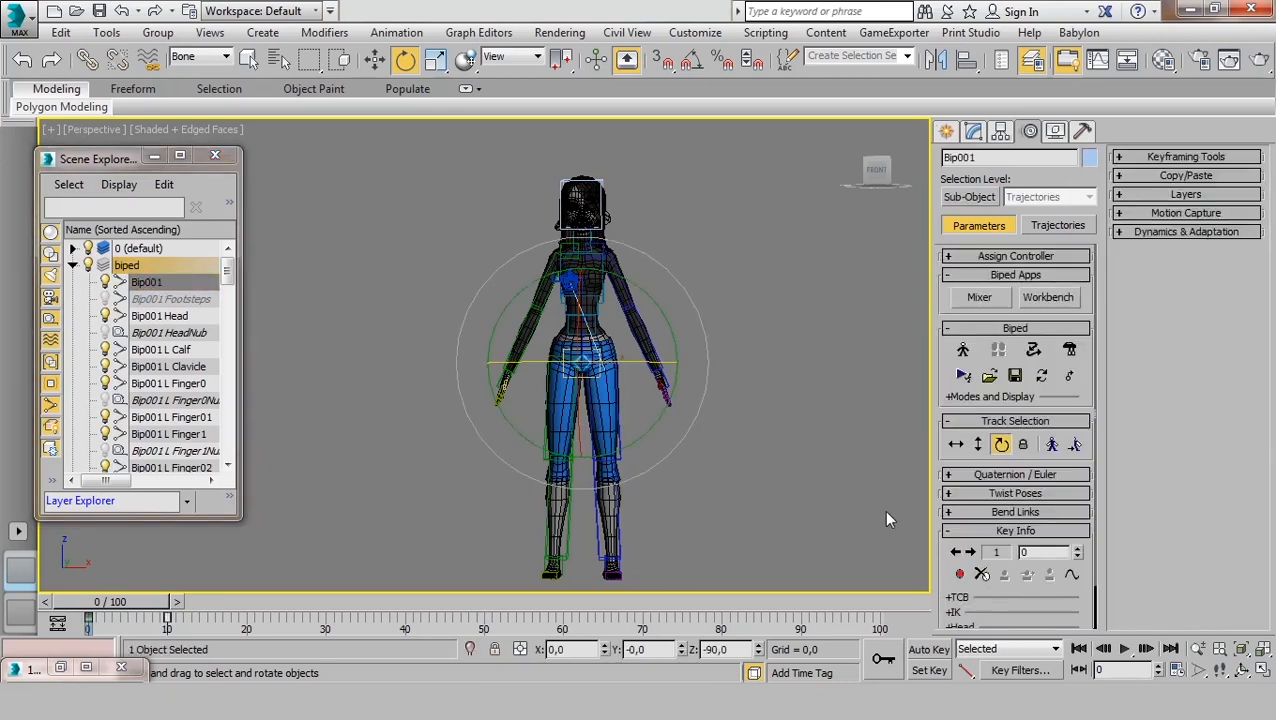
pyautogui.click(960, 575)
# - Go to frame 10 with Bip001 selected and the Rotate tool active
pyautogui.moveTo(125, 607)
pyautogui.mouseDown()
pyautogui.moveTo(200, 605)
pyautogui.moveTo(127, 605)
pyautogui.mouseUp()
pyautogui.press('e')
pyautogui.moveTo(117, 605); pyautogui.dragTo(192, 605)
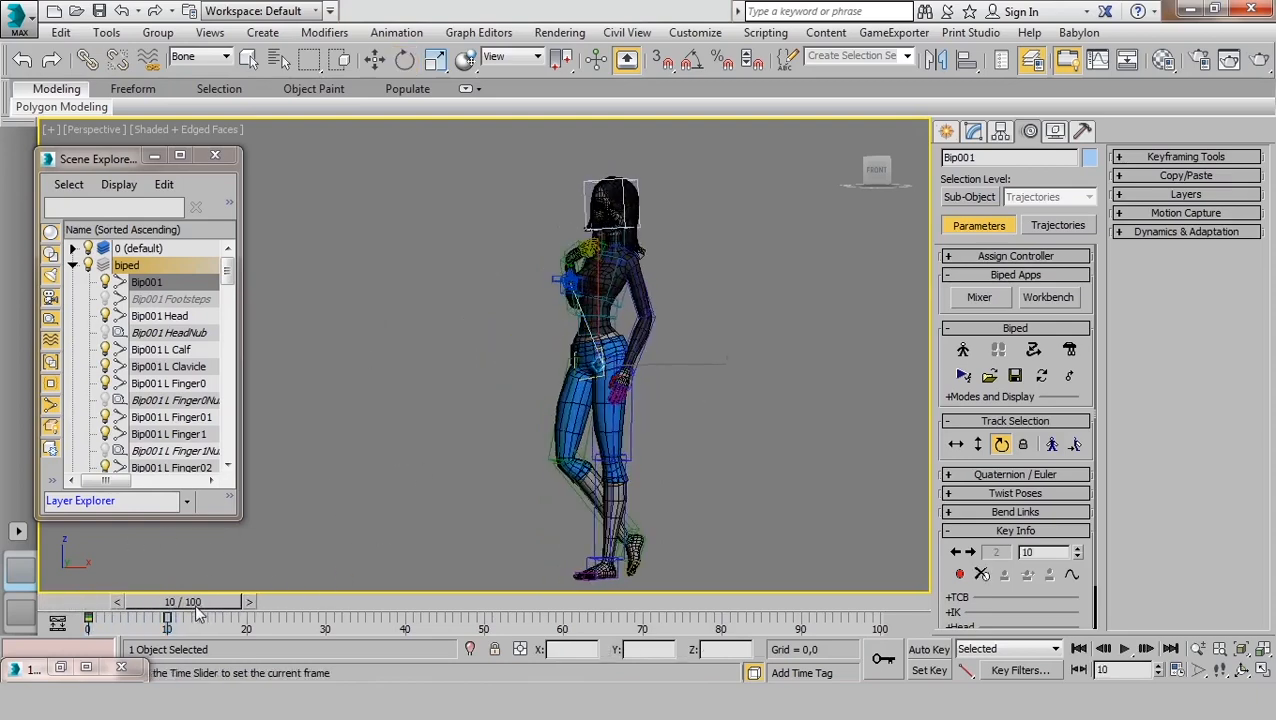
pyautogui.press('e')
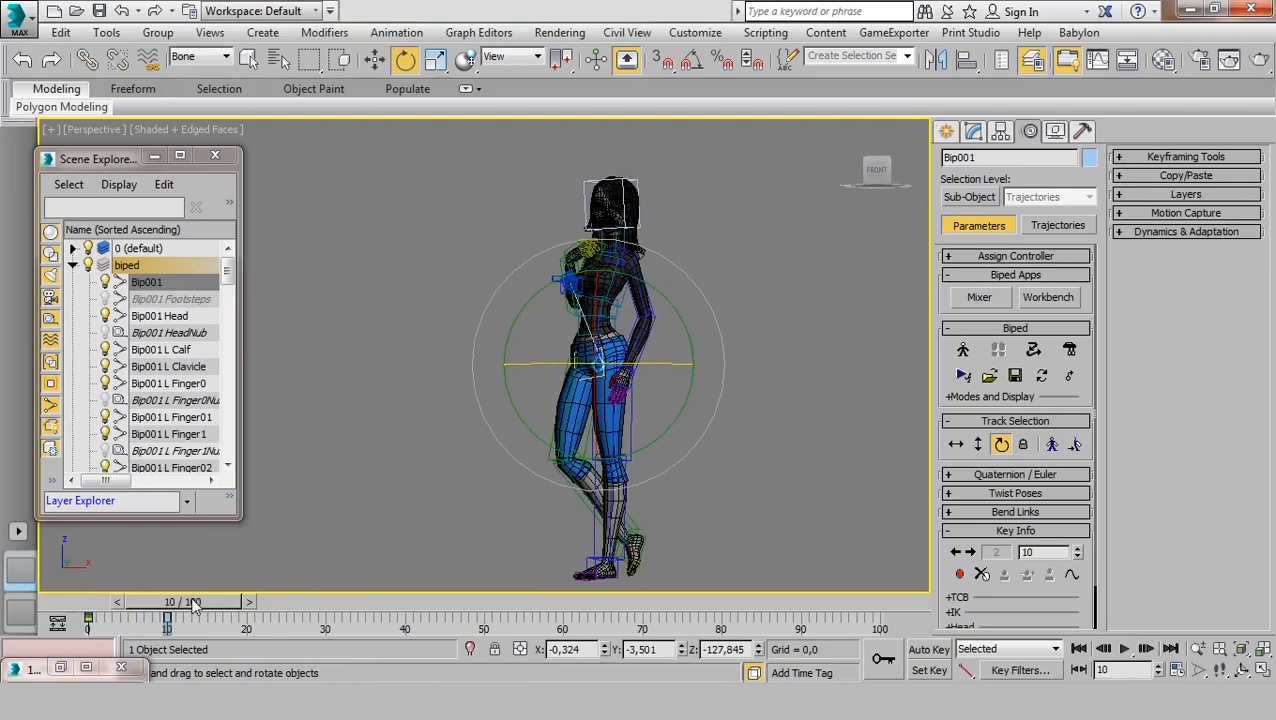
pyautogui.moveTo(197, 605)
pyautogui.mouseDown()
pyautogui.moveTo(111, 608)
pyautogui.moveTo(190, 617)
pyautogui.mouseUp()
pyautogui.press('e')
# - Try moving the left hand bone outward and up at frame 10 with Auto Key on, and turn Auto Key off again
pyautogui.click(928, 651)
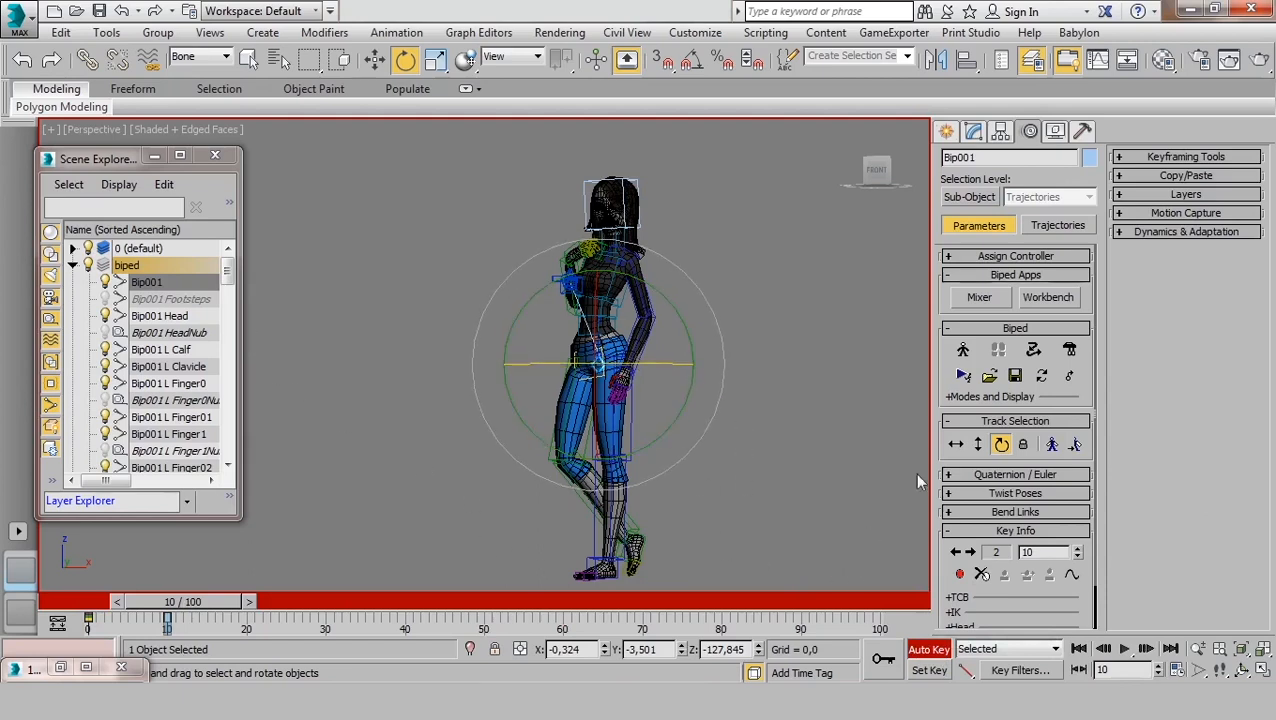
pyautogui.click(796, 368)
pyautogui.click(621, 379)
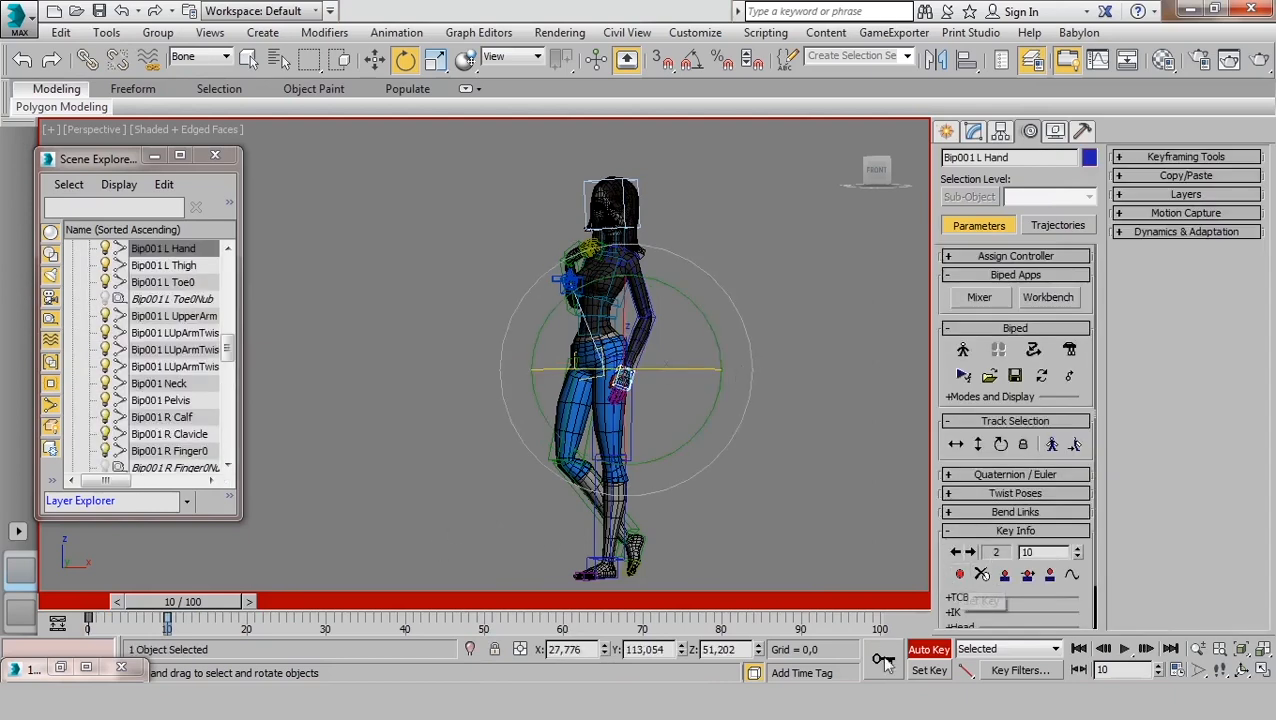
pyautogui.press('w')
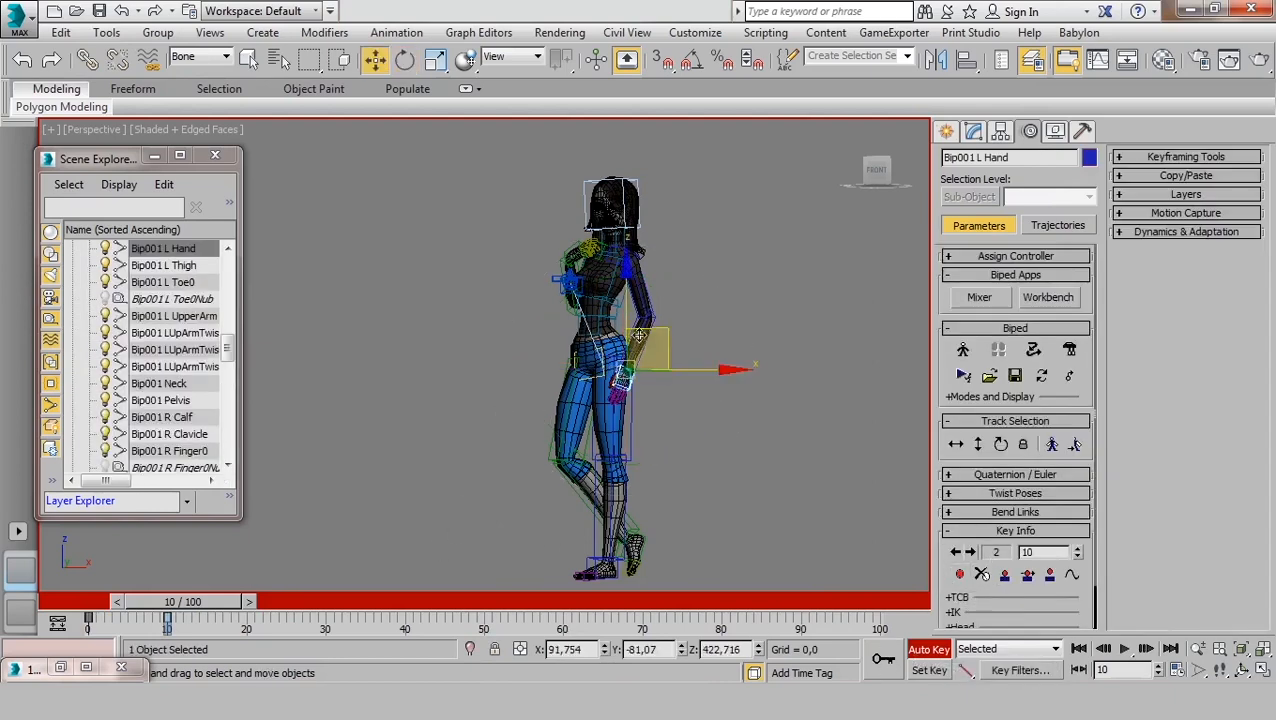
pyautogui.moveTo(660, 344); pyautogui.dragTo(702, 300)
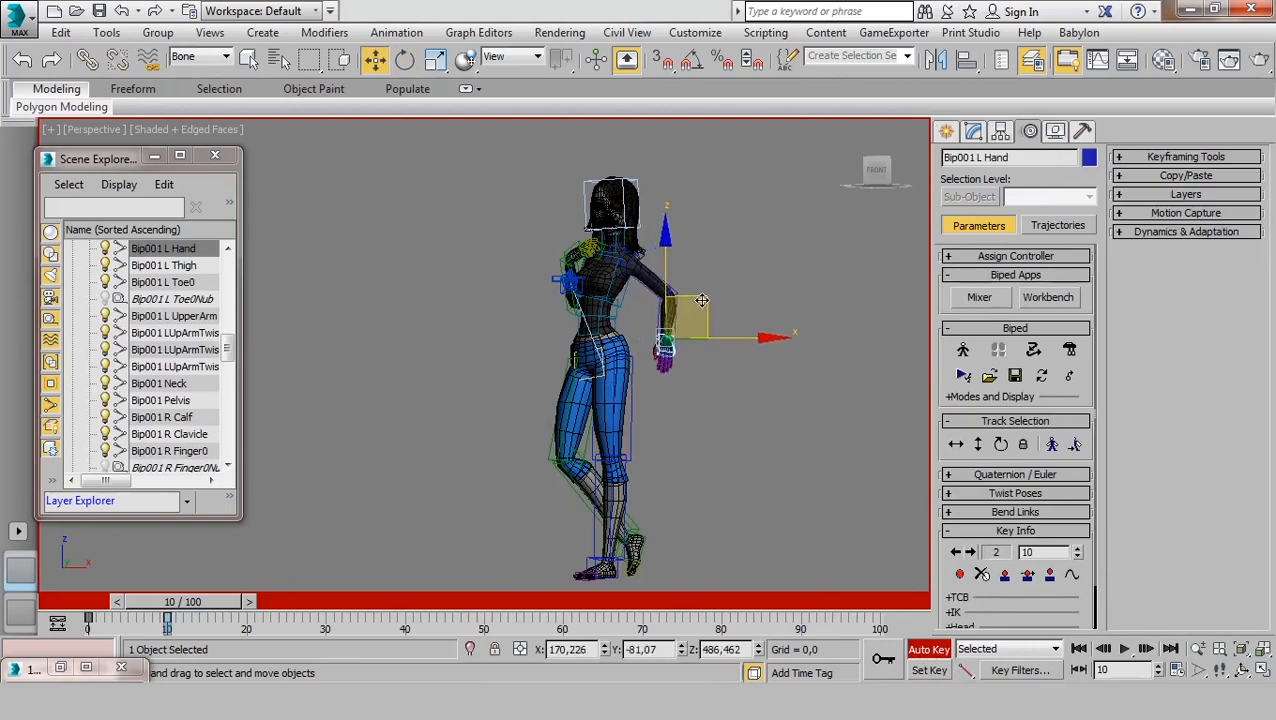
pyautogui.moveTo(200, 604)
pyautogui.mouseDown()
pyautogui.moveTo(210, 618)
pyautogui.moveTo(150, 614)
pyautogui.moveTo(190, 617)
pyautogui.mouseUp()
pyautogui.press('w')
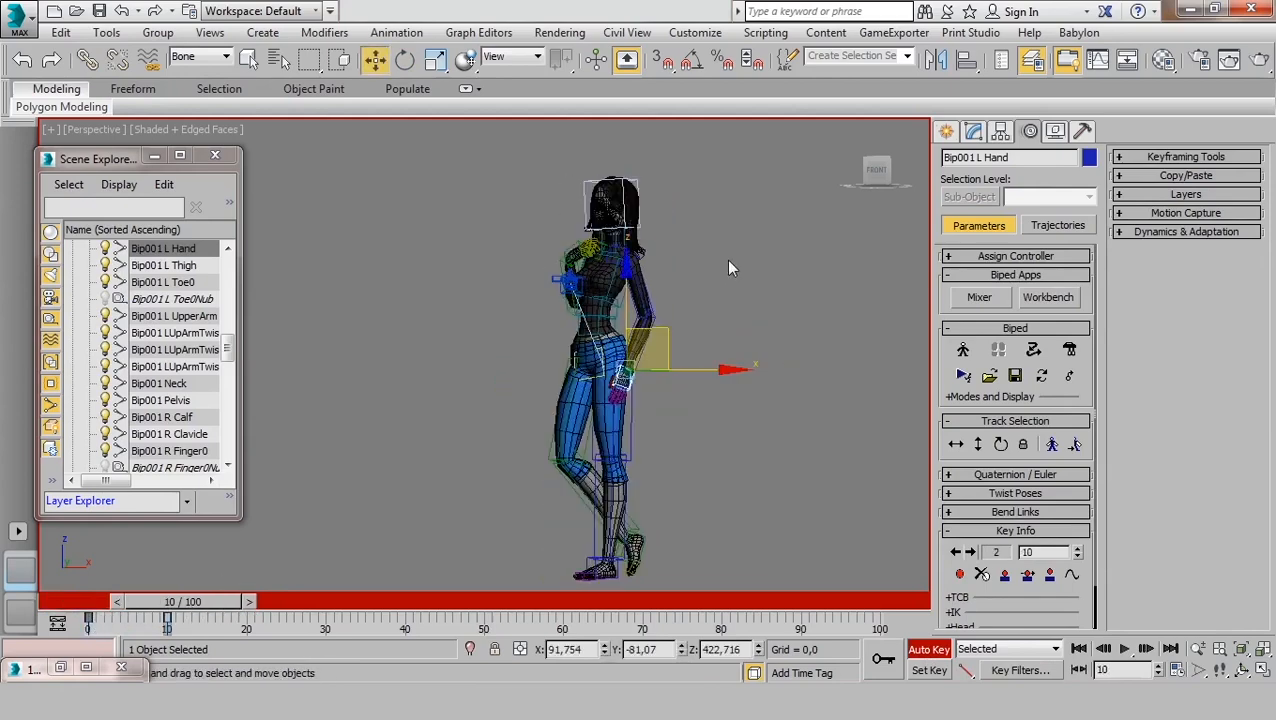
pyautogui.click(726, 259)
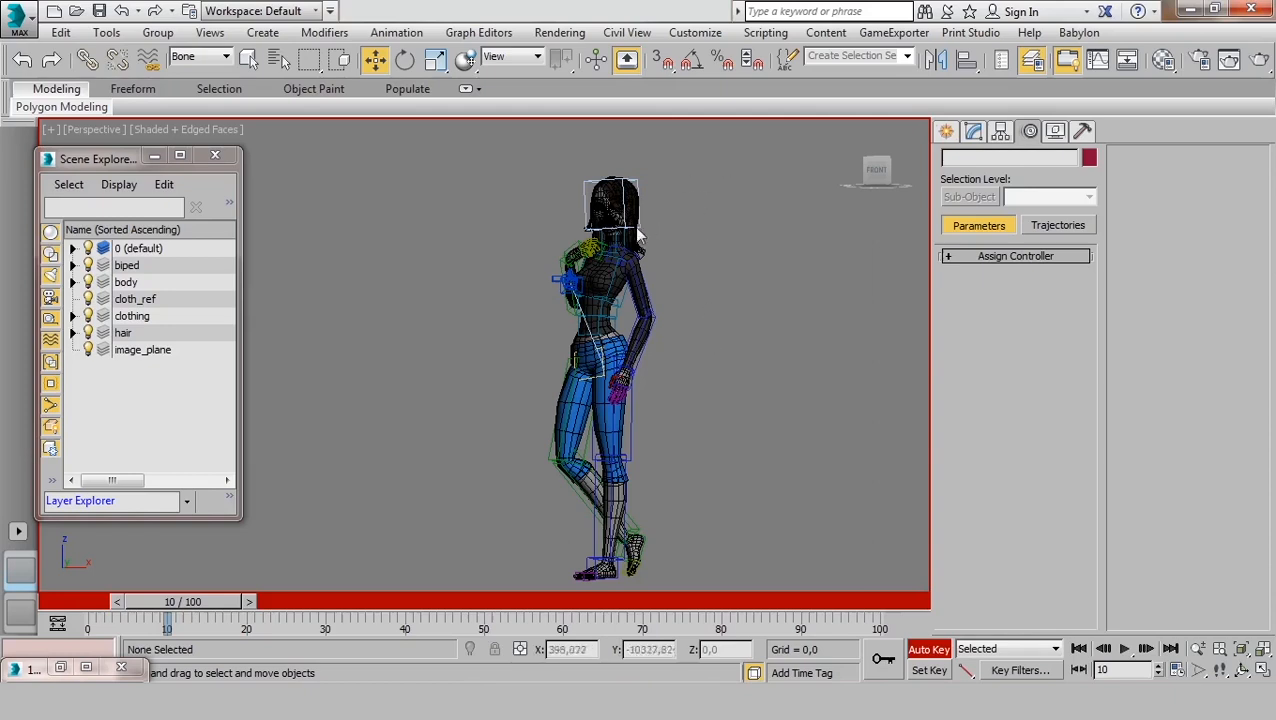
pyautogui.click(928, 649)
# - Select all of the biped bones and set a biped key for them at frame 10
pyautogui.moveTo(744, 161); pyautogui.dragTo(468, 586)
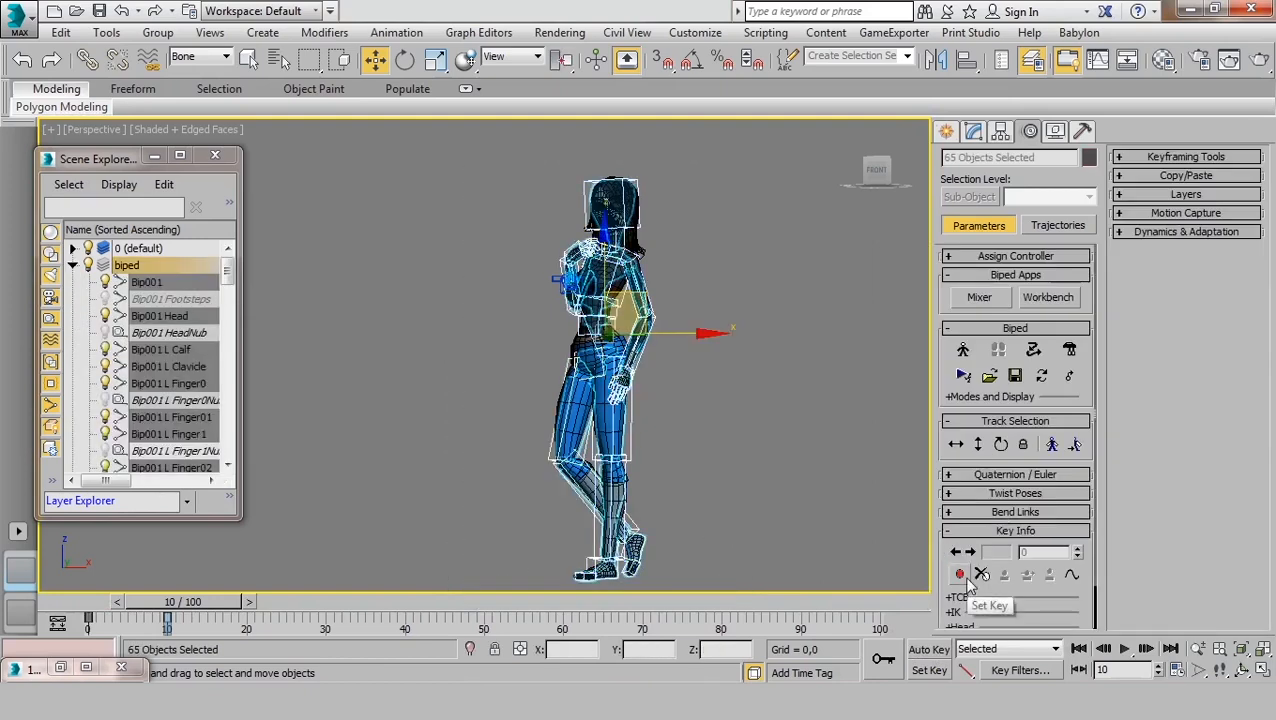
pyautogui.click(962, 575)
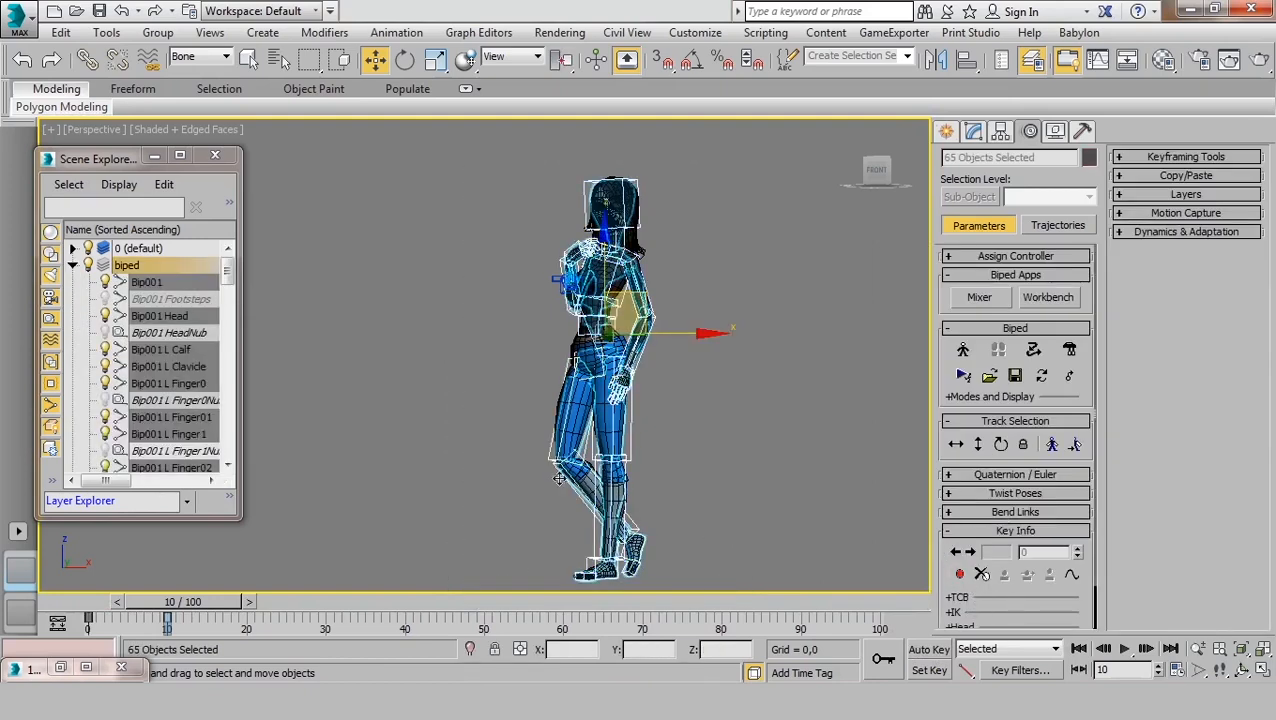
# - Activate the Move tool at frame 10 and clear the selection of the biped bones
pyautogui.moveTo(208, 612)
pyautogui.mouseDown()
pyautogui.moveTo(125, 611)
pyautogui.moveTo(222, 608)
pyautogui.moveTo(212, 604)
pyautogui.mouseUp()
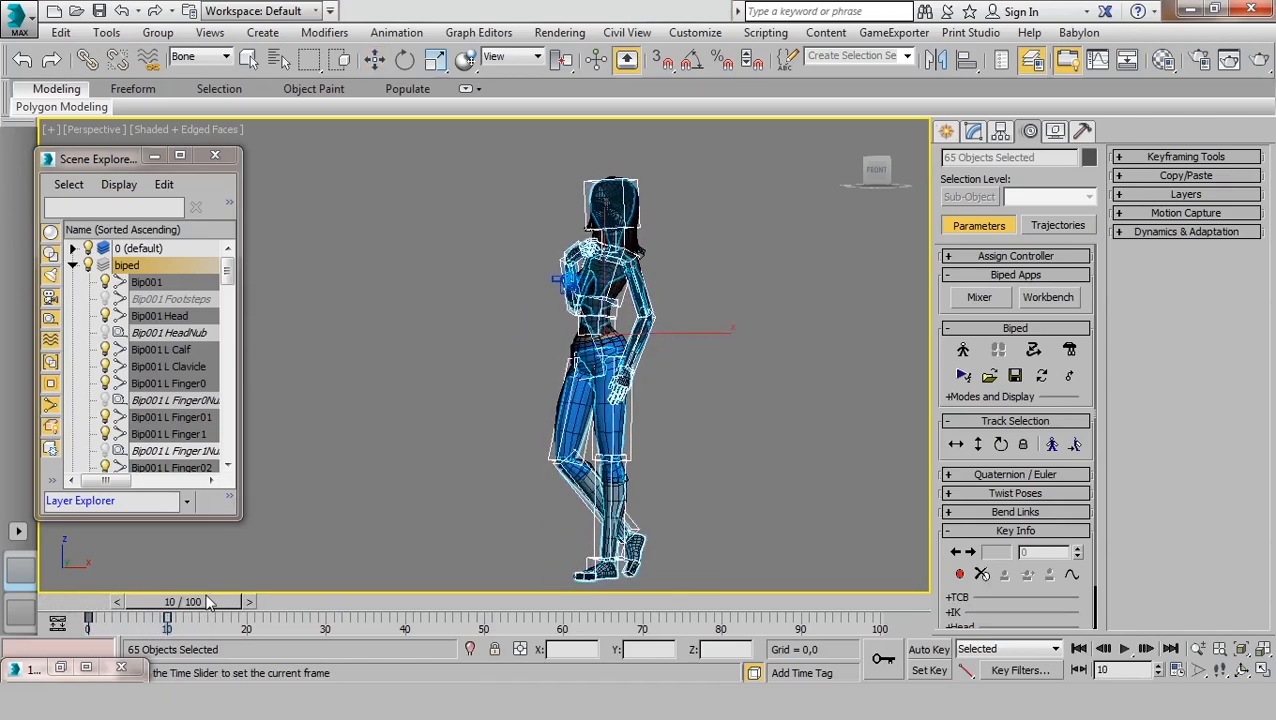
pyautogui.press('w')
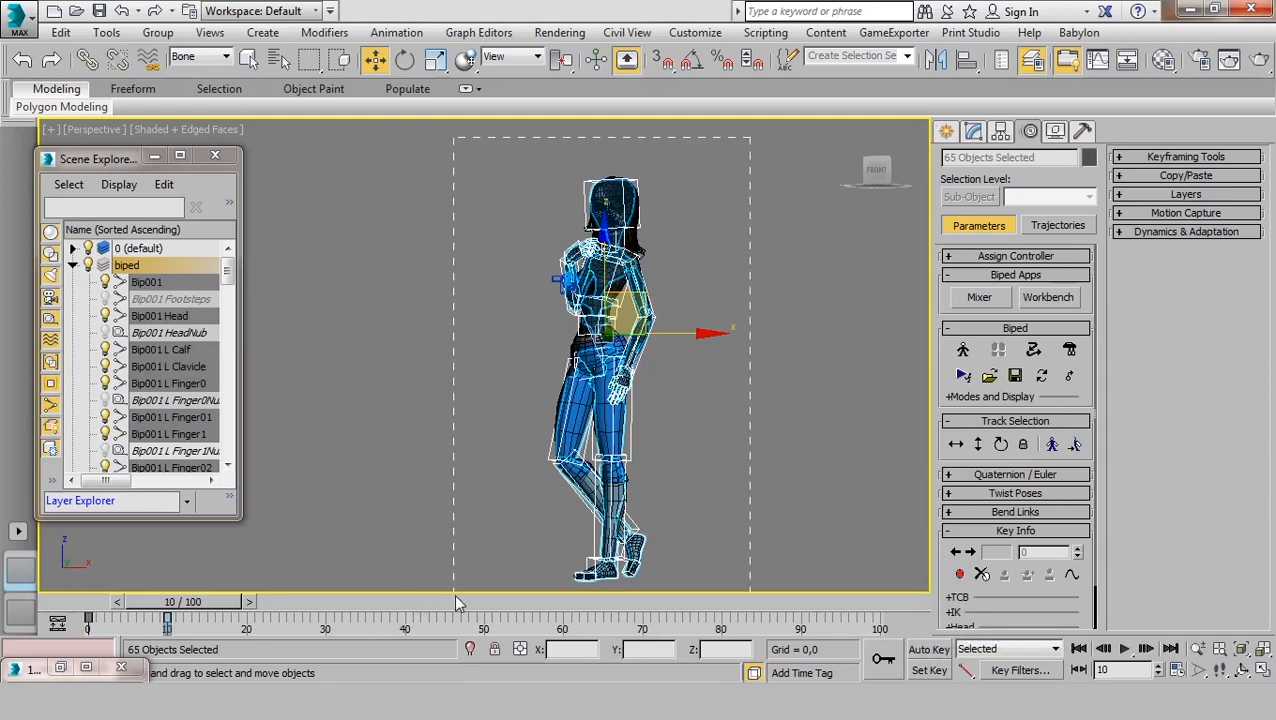
pyautogui.hotkey('shift', 'f')
pyautogui.moveTo(194, 606)
pyautogui.mouseDown()
pyautogui.moveTo(112, 616)
pyautogui.moveTo(197, 618)
pyautogui.mouseUp()
pyautogui.click(397, 430)
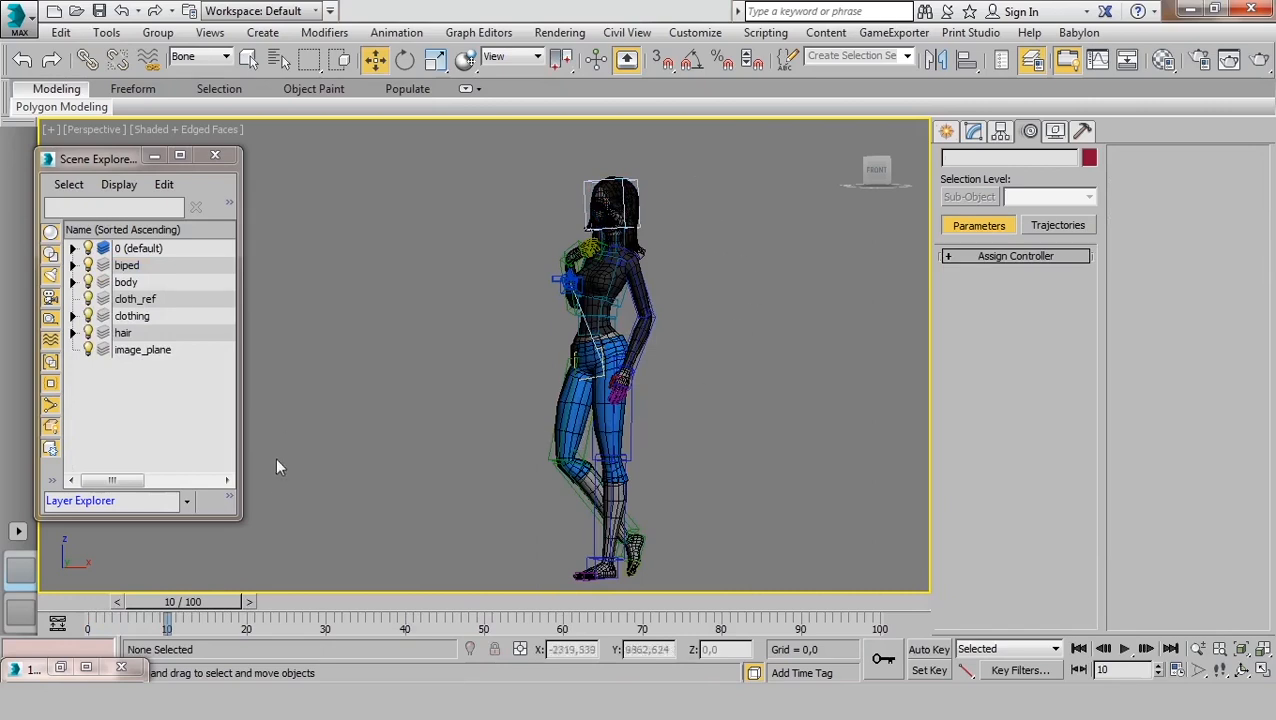
# - Bring up the reference photo for comparison, close its window, and hide the biped layer
pyautogui.click(30, 668)
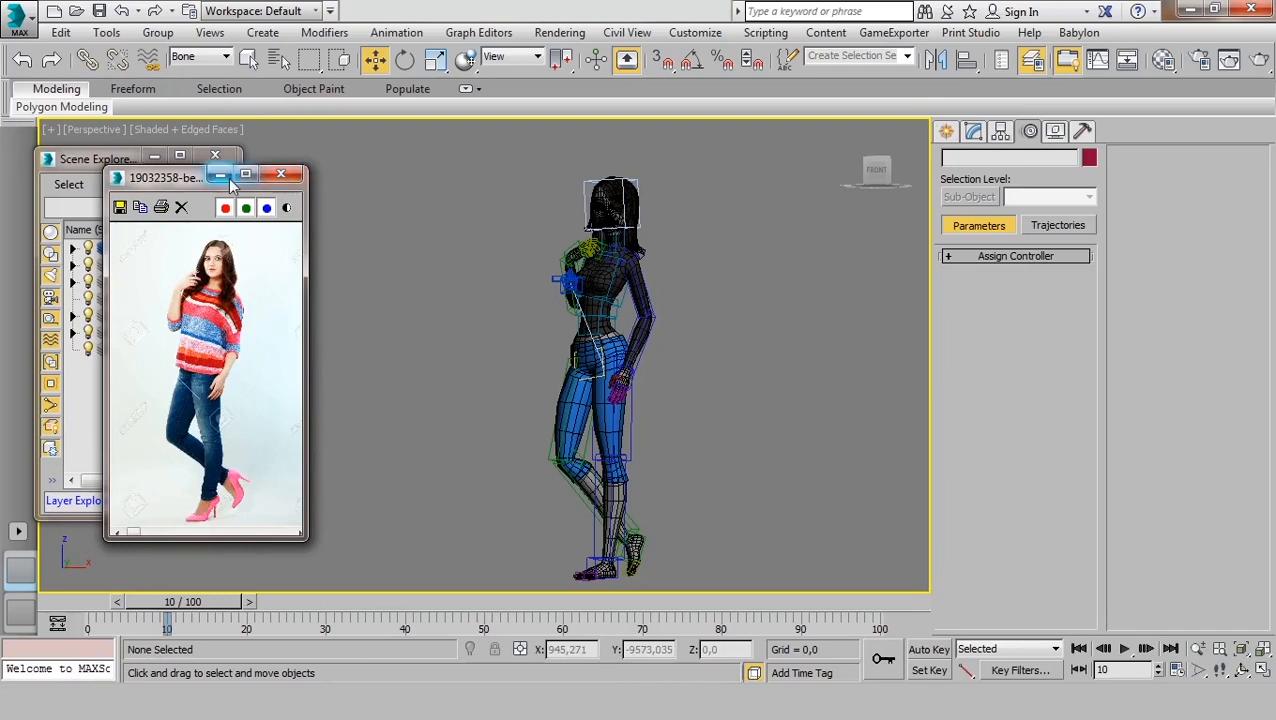
pyautogui.click(282, 176)
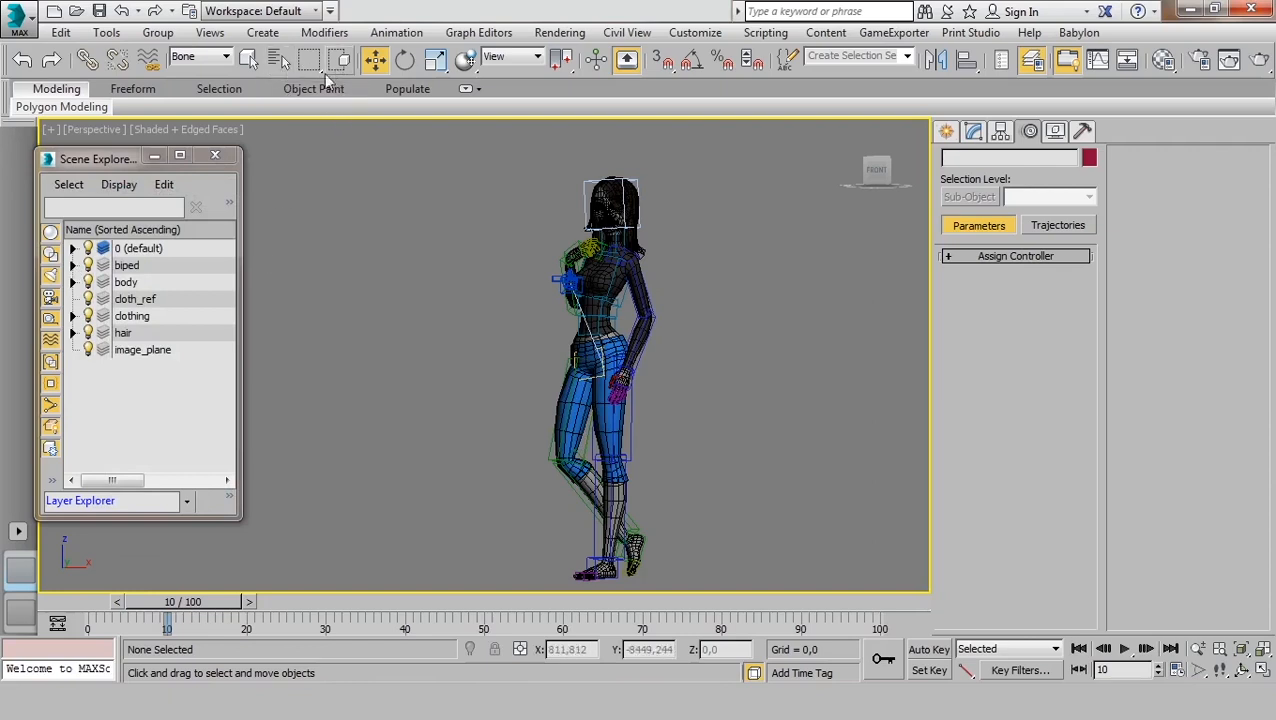
pyautogui.click(88, 265)
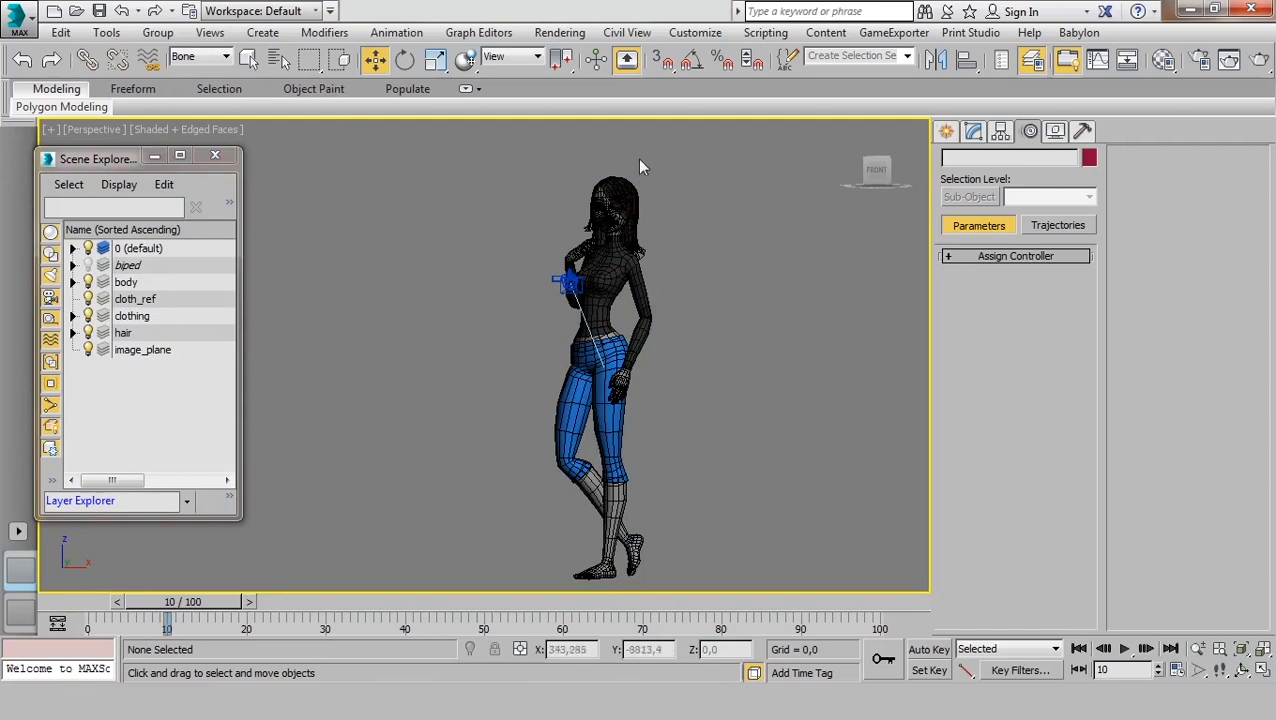
# - Switch the perspective view to plain shaded display without edged faces, framing the character's head
pyautogui.scroll(10, 601, 222)
pyautogui.press('F3')
pyautogui.press('F3')
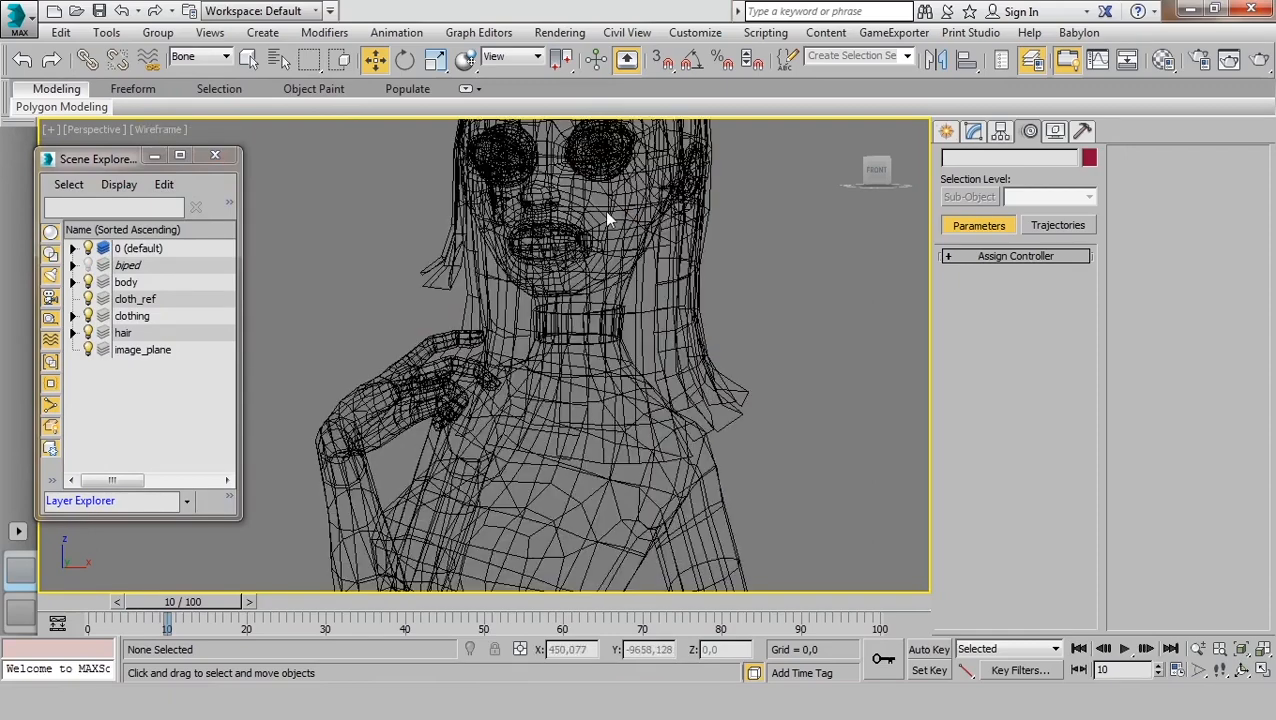
pyautogui.press('F4')
pyautogui.moveTo(606, 211); pyautogui.dragTo(609, 290, button='middle')
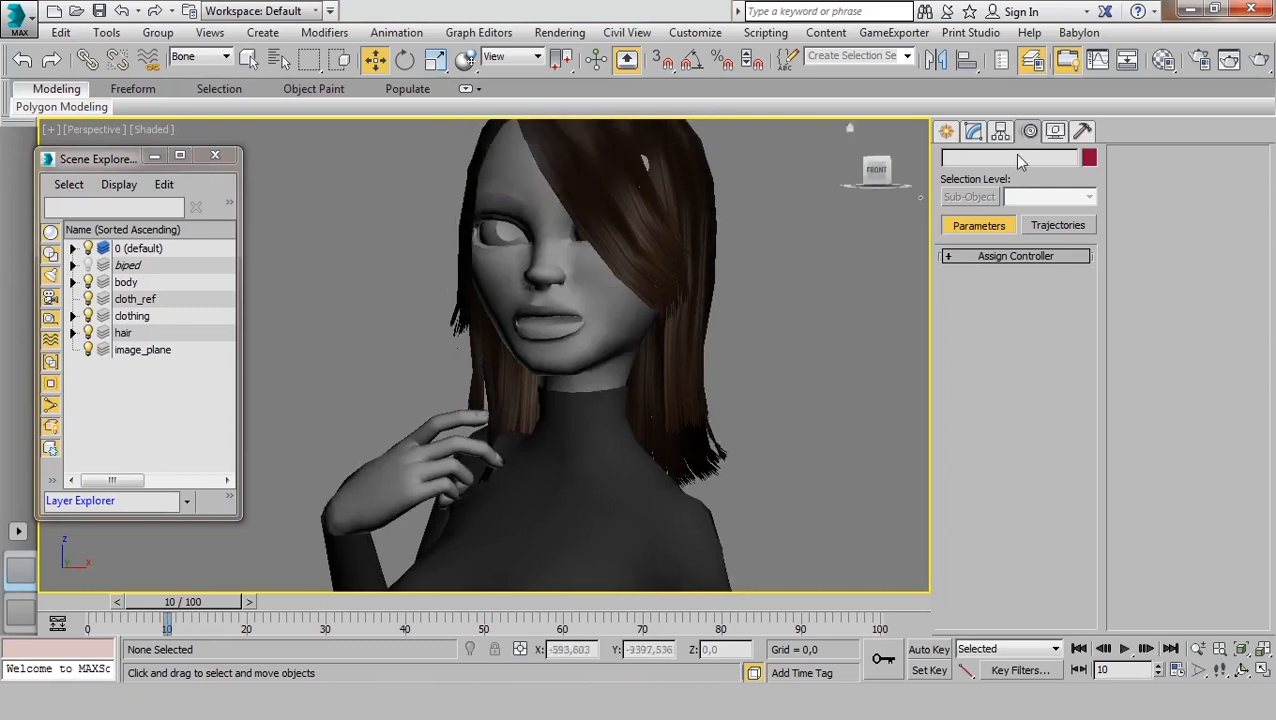
# - Set the selection filter to All, select the character's head mesh, and show its modifier stack
pyautogui.click(200, 57)
pyautogui.click(203, 73)
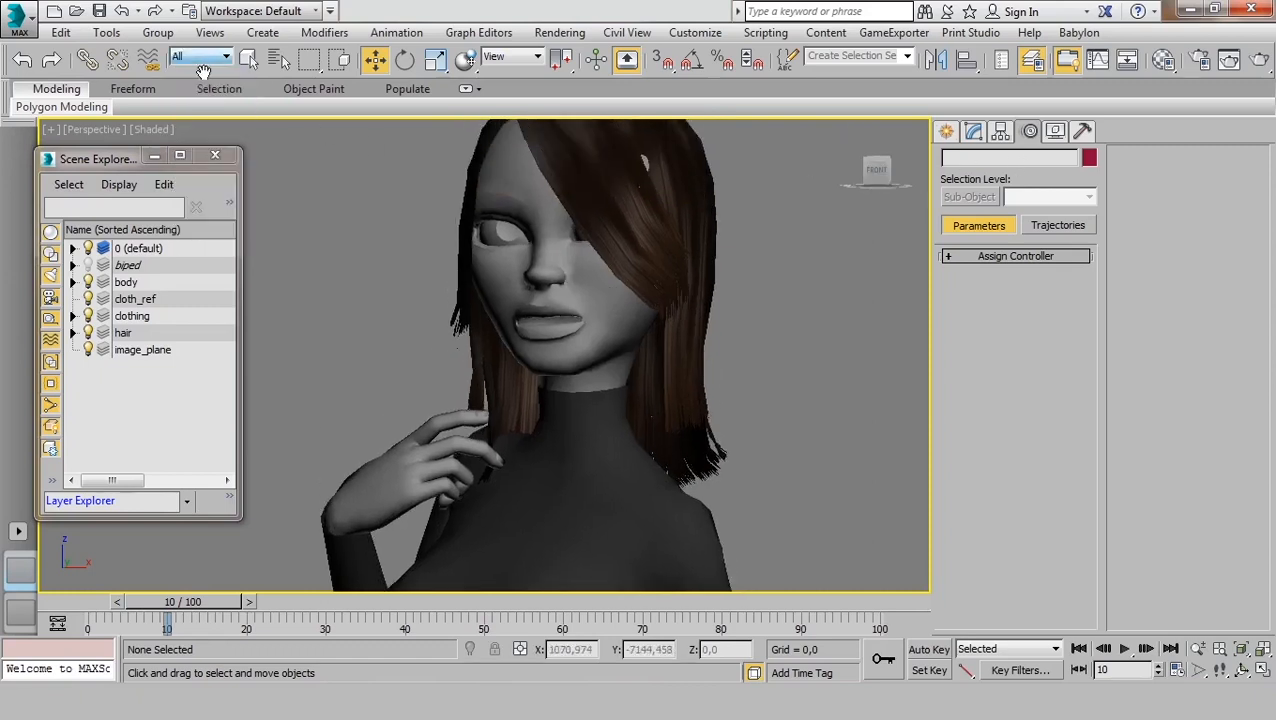
pyautogui.click(548, 292)
pyautogui.click(972, 132)
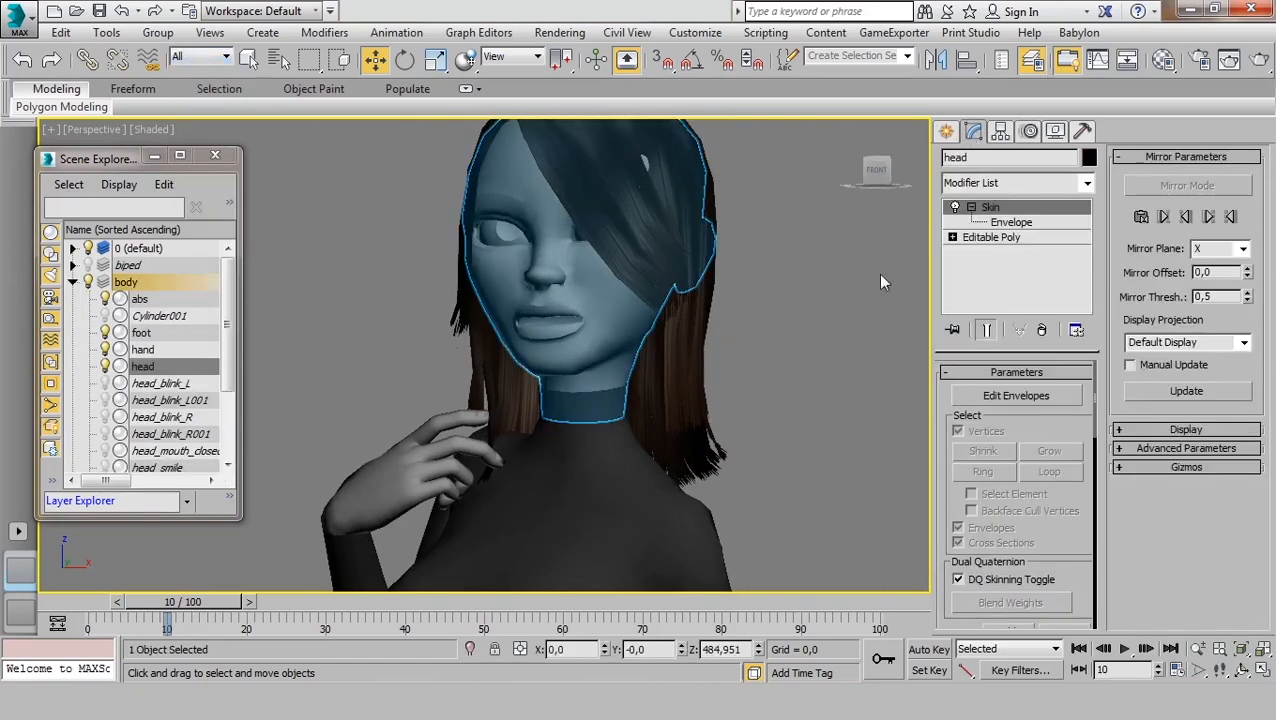
# - Examine the head mesh and the neck area where it meets the body, in shaded and wireframe display
pyautogui.click(830, 332)
pyautogui.click(618, 339)
pyautogui.scroll(-6, 640, 365)
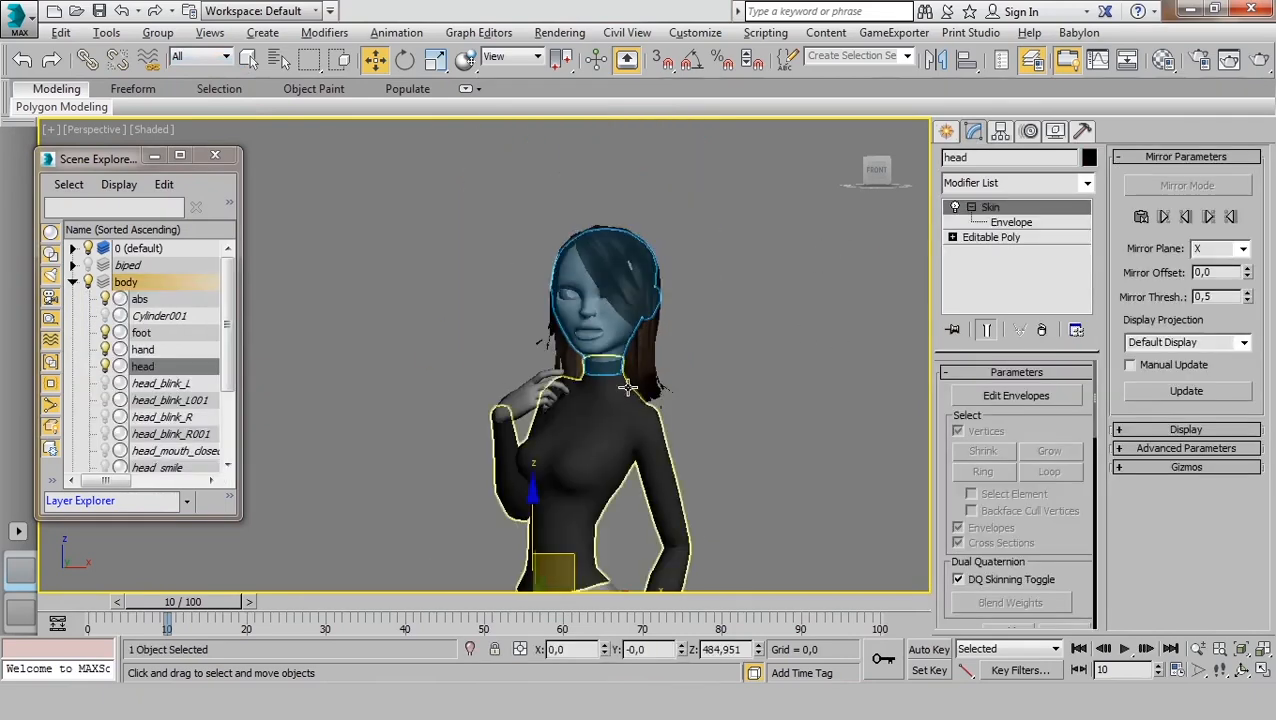
pyautogui.moveTo(657, 400); pyautogui.dragTo(684, 342, button='middle')
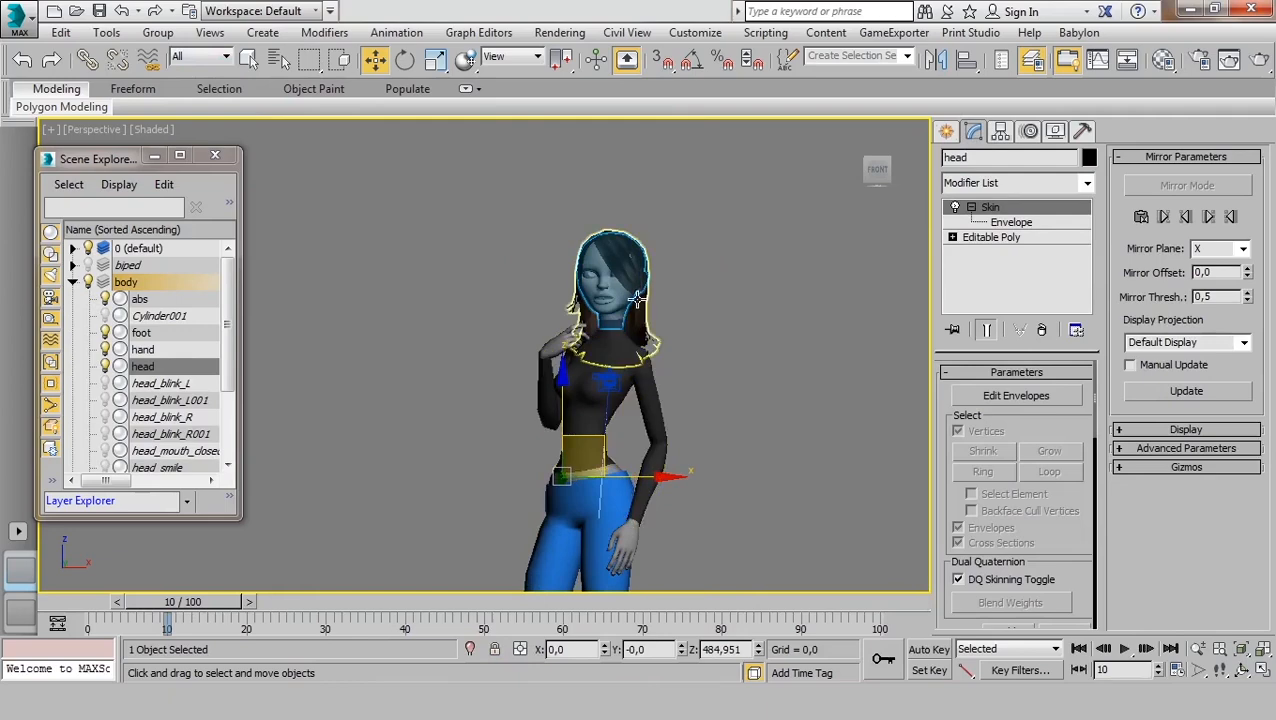
pyautogui.scroll(2, 630, 355)
pyautogui.scroll(5, 625, 345)
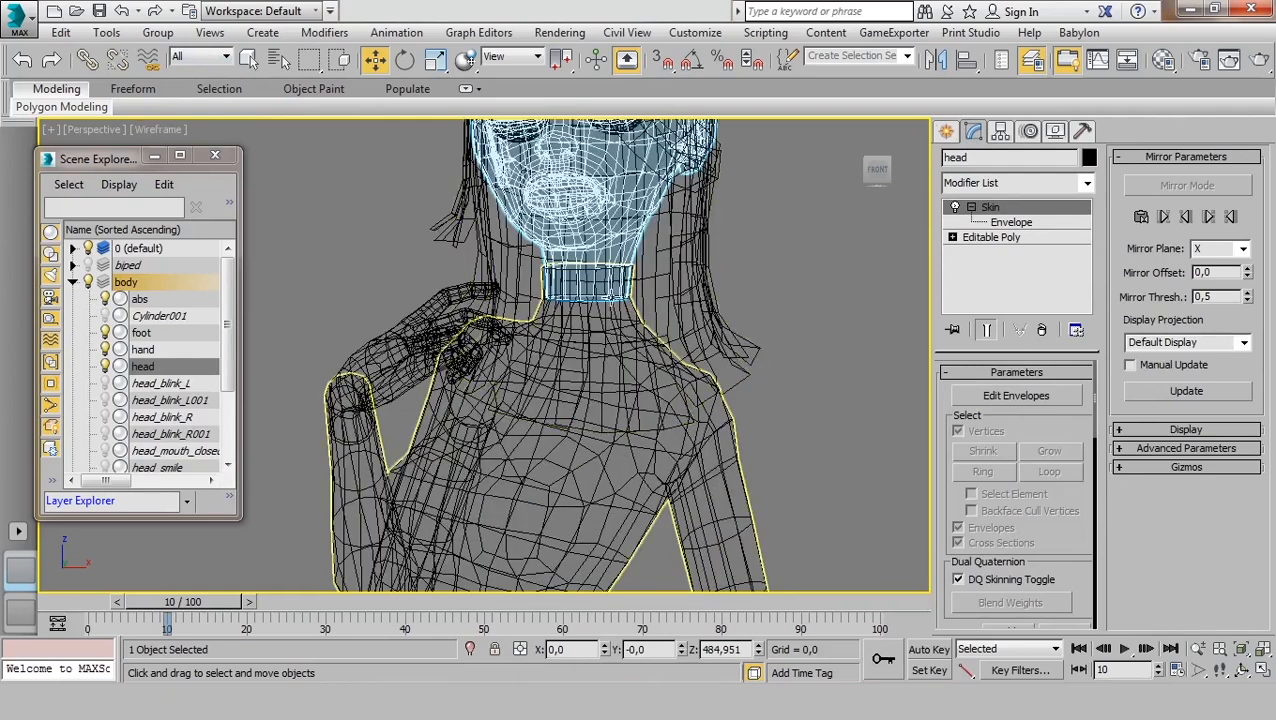
pyautogui.scroll(-3, 613, 300)
pyautogui.scroll(-3, 613, 300)
pyautogui.scroll(2, 625, 310)
pyautogui.scroll(-2, 630, 315)
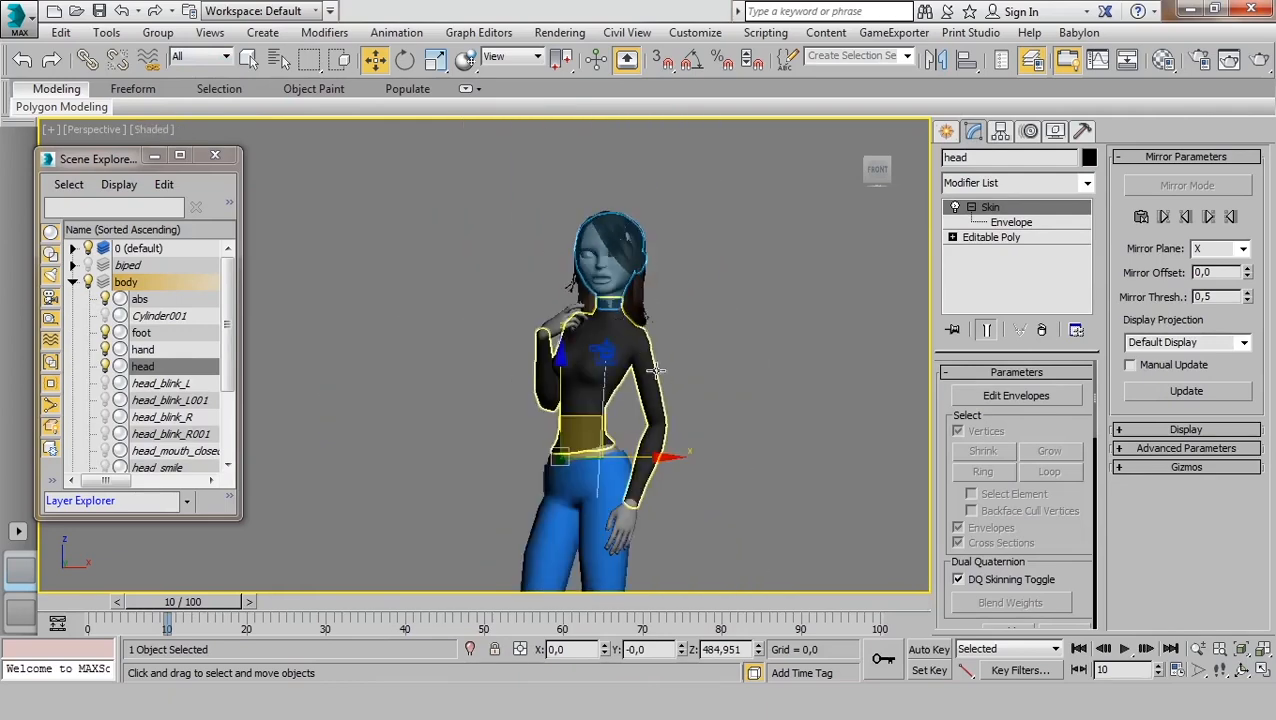
pyautogui.scroll(1, 638, 320)
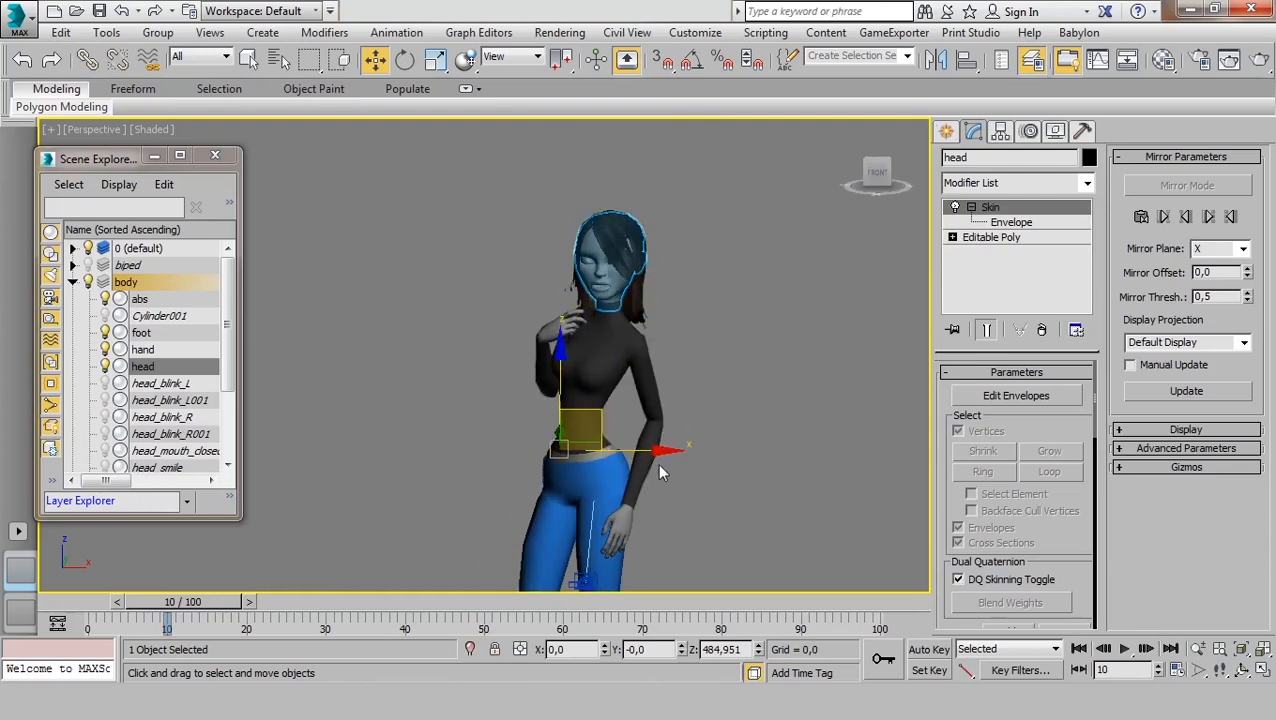
# - Clone the head as one copy about 287 units along X, delete the copy's Skin modifier, and select the copied head
pyautogui.keyDown('shift'); pyautogui.moveTo(650, 452); pyautogui.dragTo(864, 452); pyautogui.keyUp('shift')
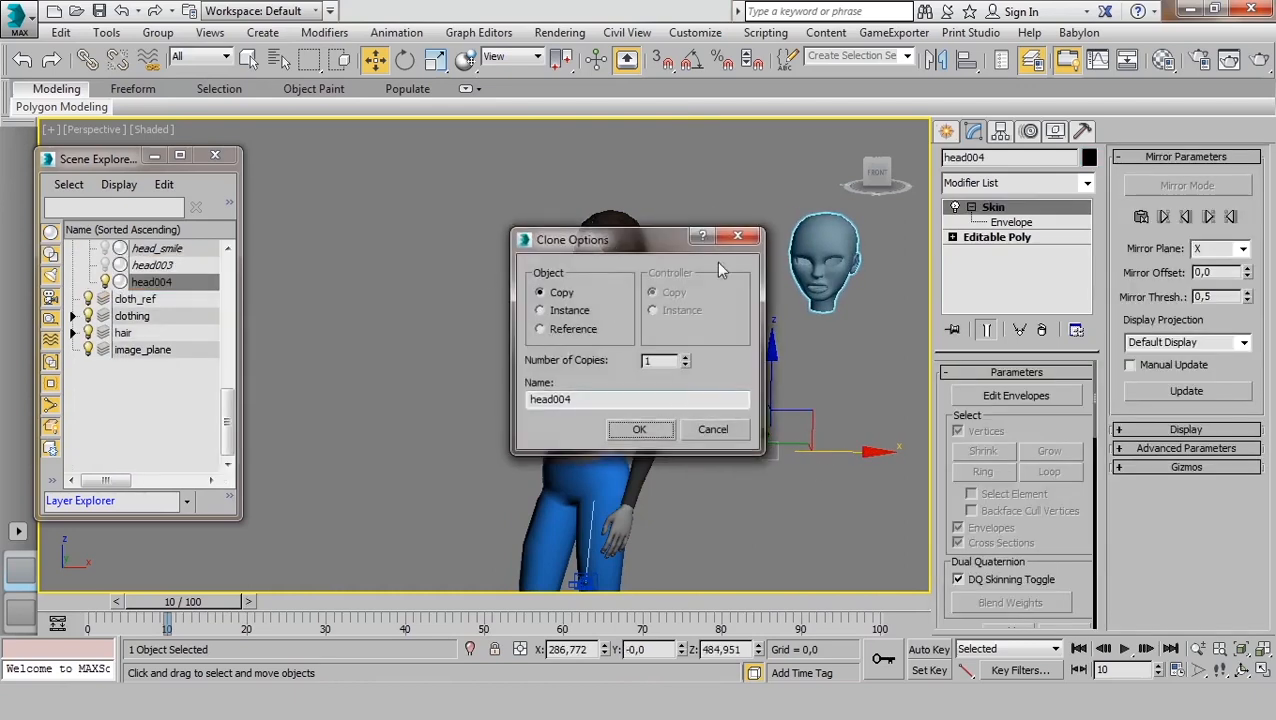
pyautogui.click(648, 431)
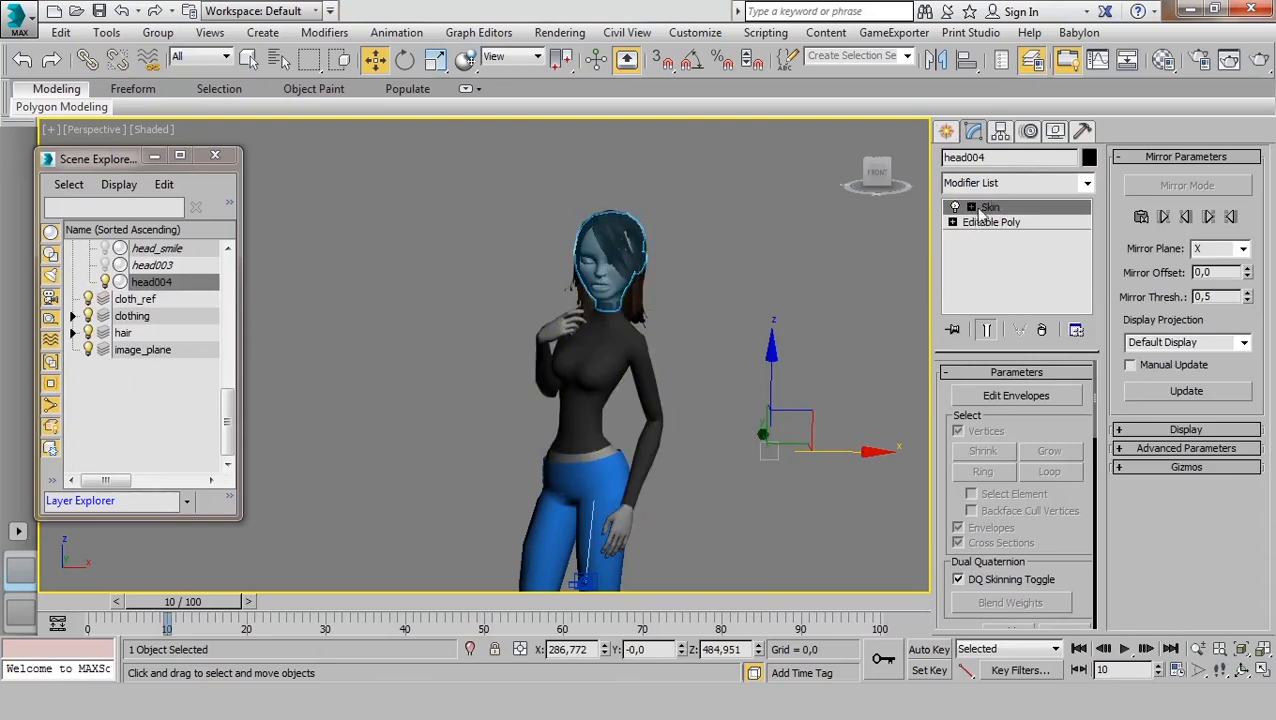
pyautogui.click(1041, 331)
pyautogui.click(865, 333)
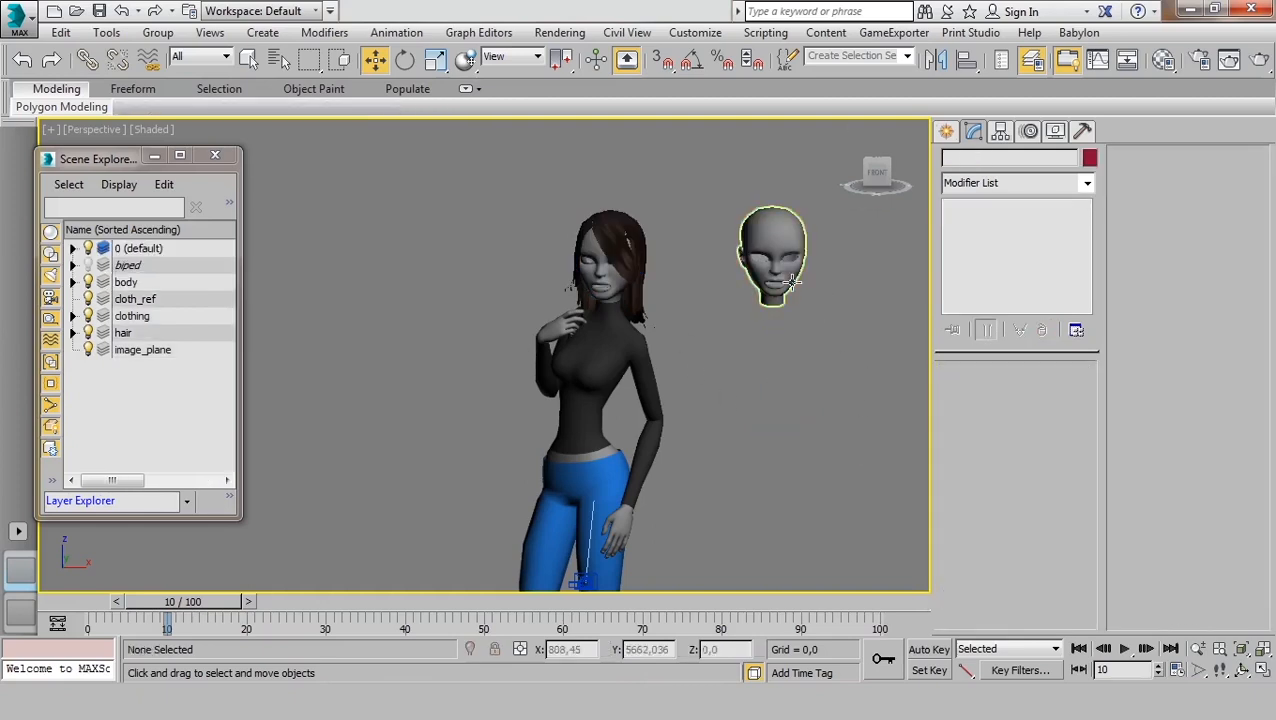
pyautogui.click(745, 287)
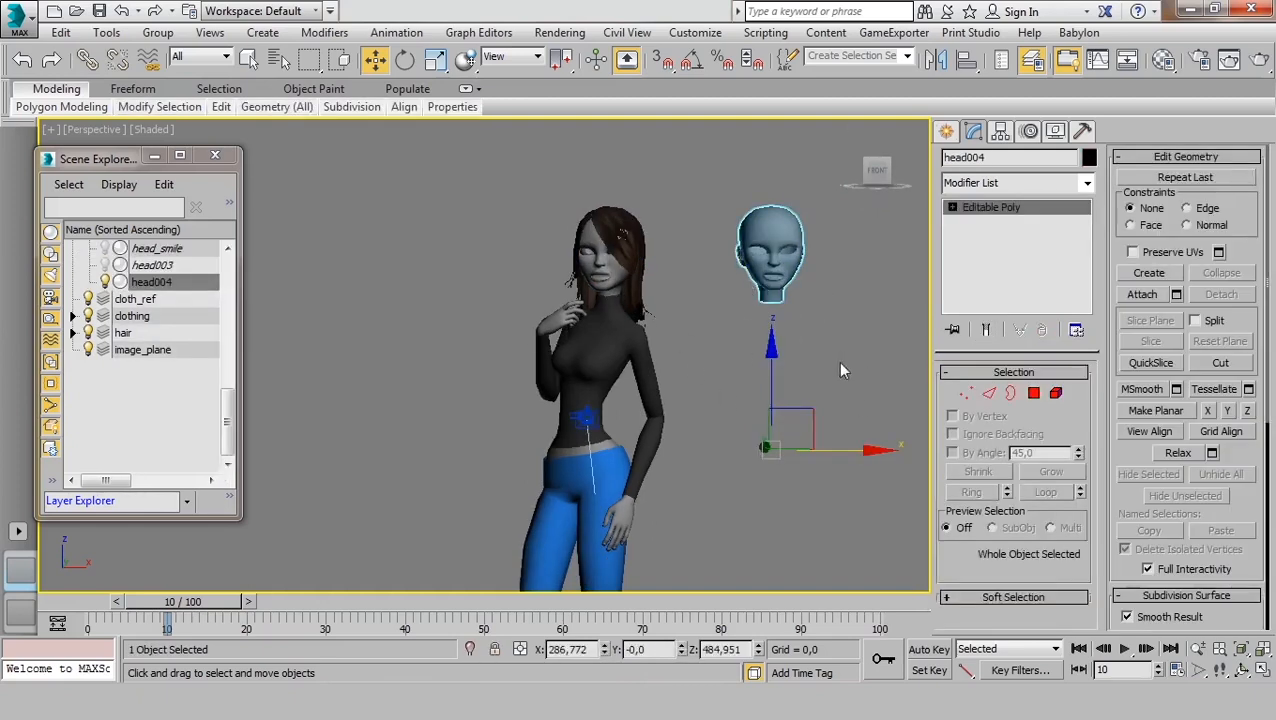
# - Try moving the copied head beside the character, and undo that move
pyautogui.moveTo(858, 362); pyautogui.dragTo(788, 384, button='middle')
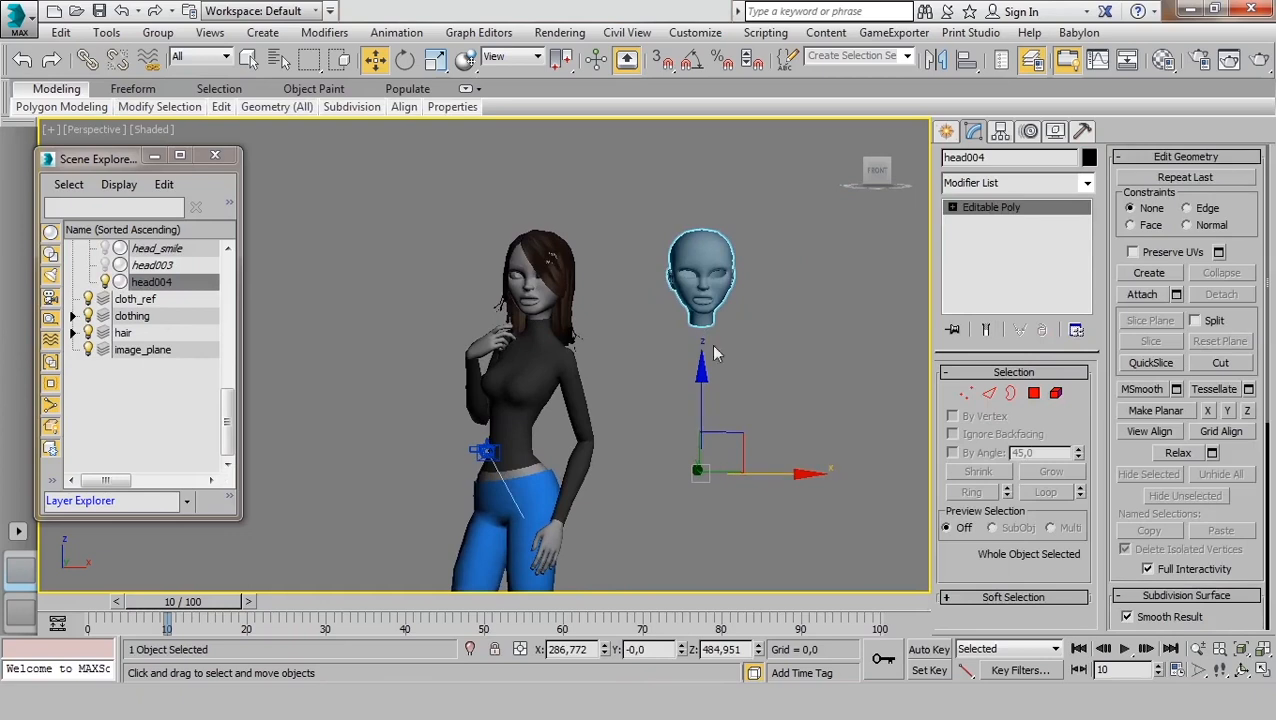
pyautogui.keyDown('alt'); pyautogui.moveTo(718, 350); pyautogui.dragTo(782, 371, button='middle'); pyautogui.keyUp('alt')
pyautogui.scroll(2, 775, 368)
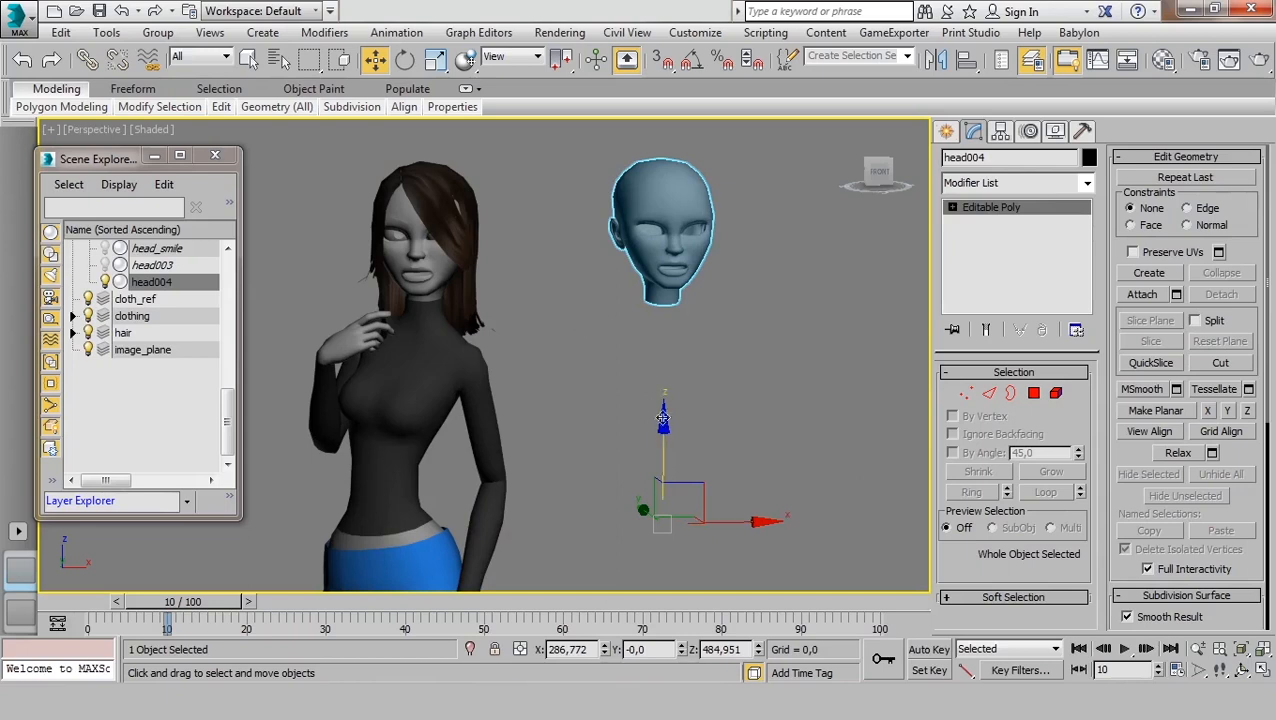
pyautogui.scroll(-3, 690, 428)
pyautogui.moveTo(699, 428); pyautogui.dragTo(722, 411)
pyautogui.hotkey('ctrl', 'z')
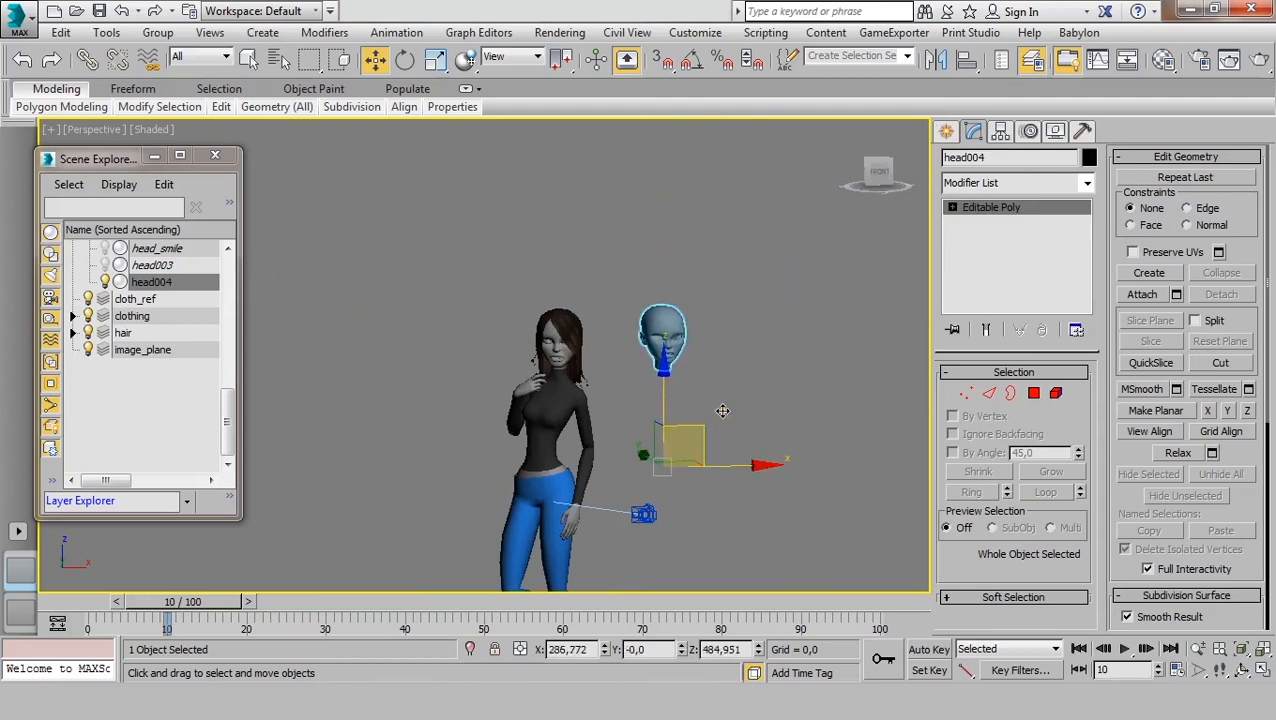
# - Turn on edged faces and inspect the copied head's mouth at vertex, edge and polygon level, returning to vertex level
pyautogui.click(965, 393)
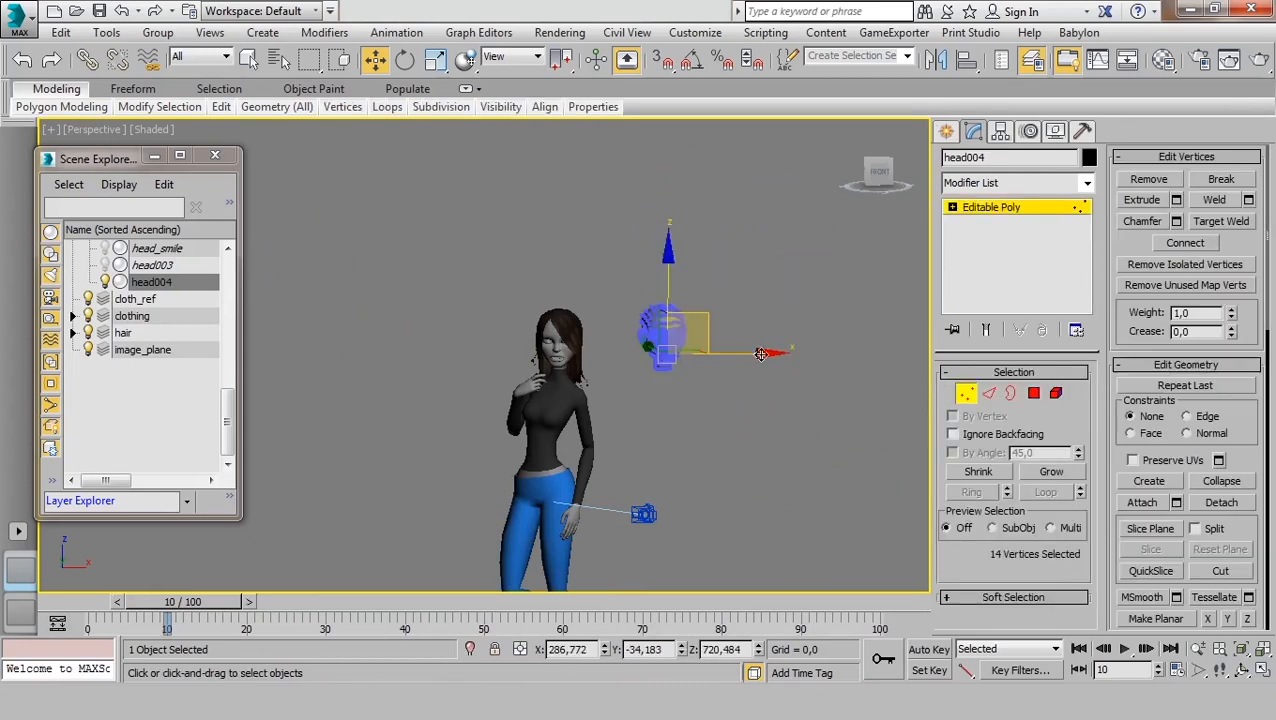
pyautogui.scroll(4, 650, 370)
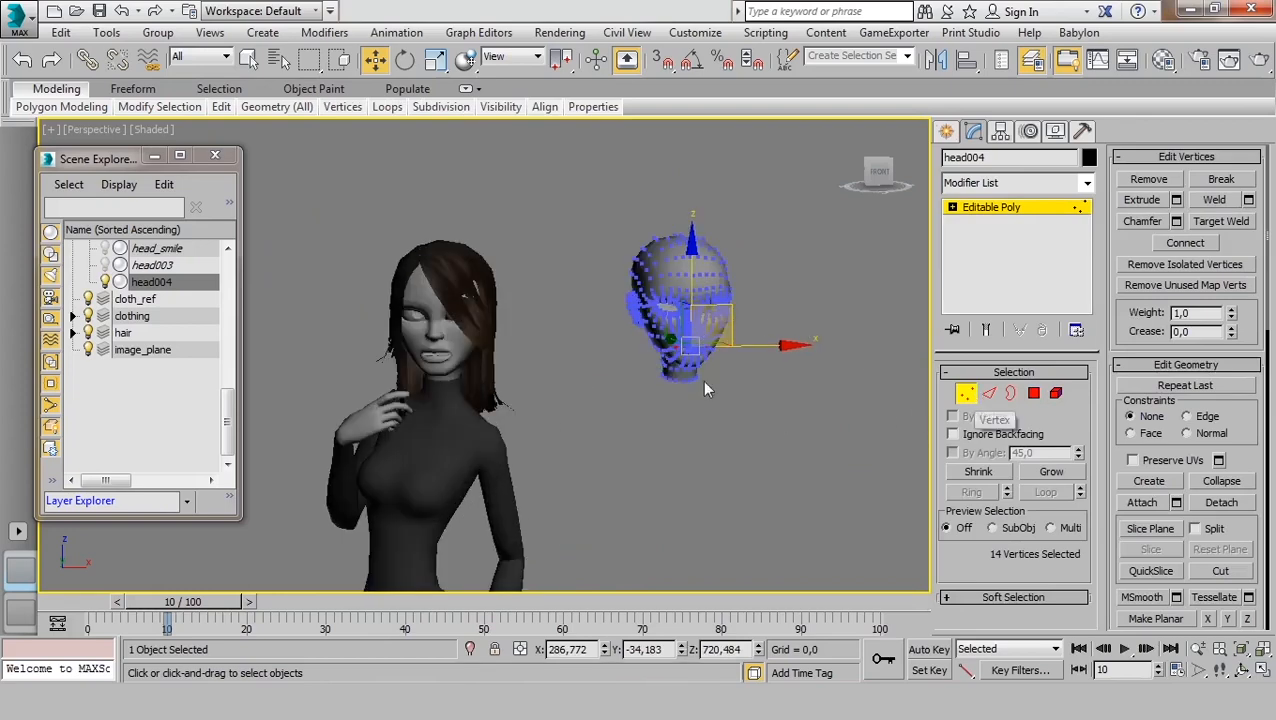
pyautogui.scroll(5, 708, 365)
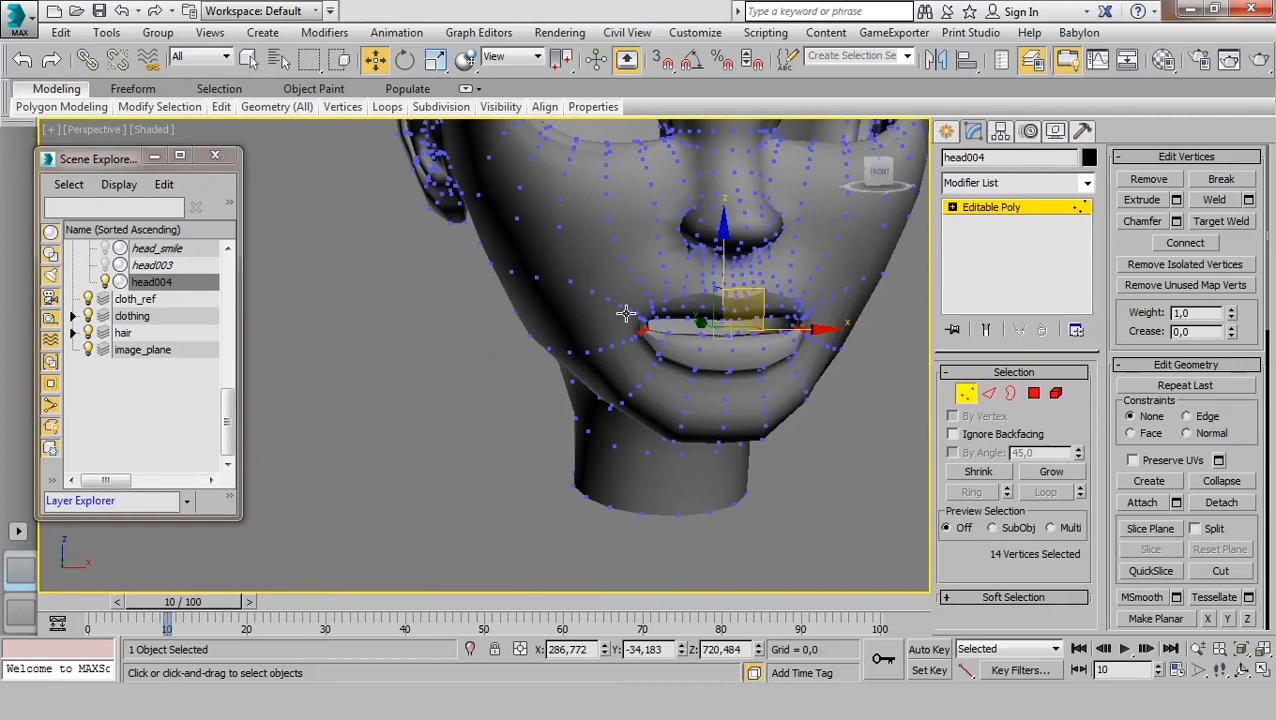
pyautogui.press('F4')
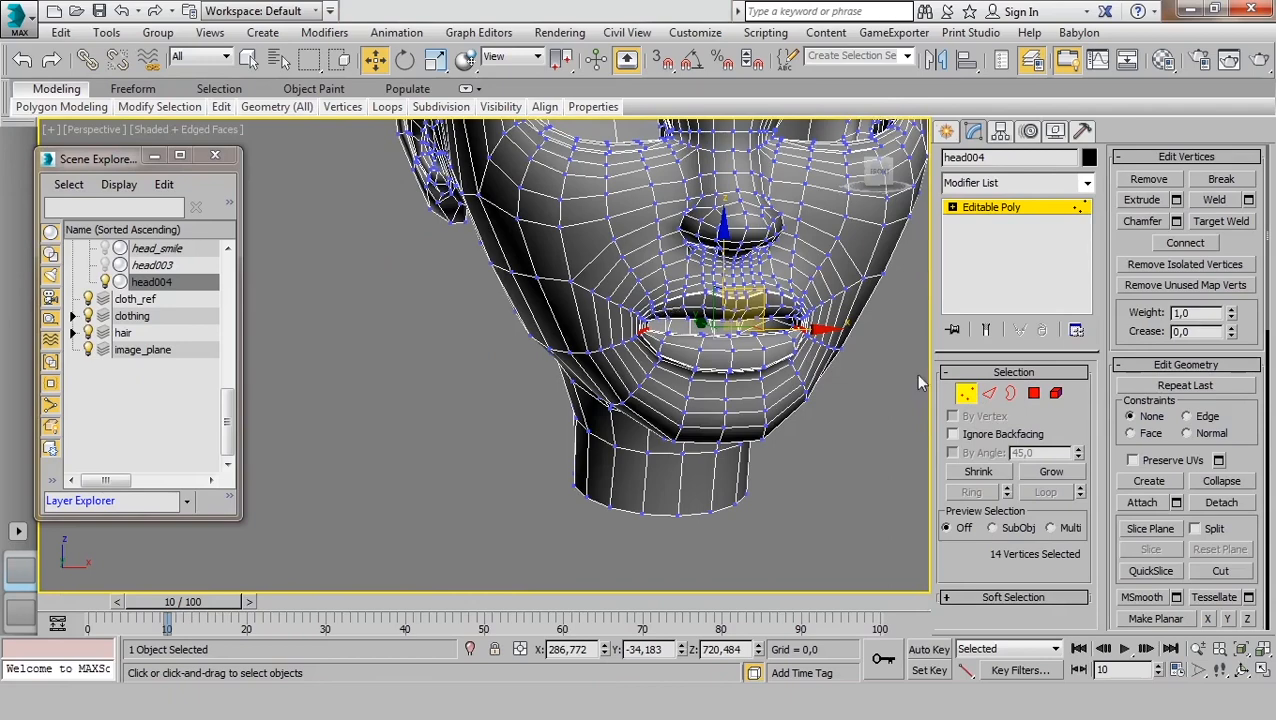
pyautogui.click(993, 397)
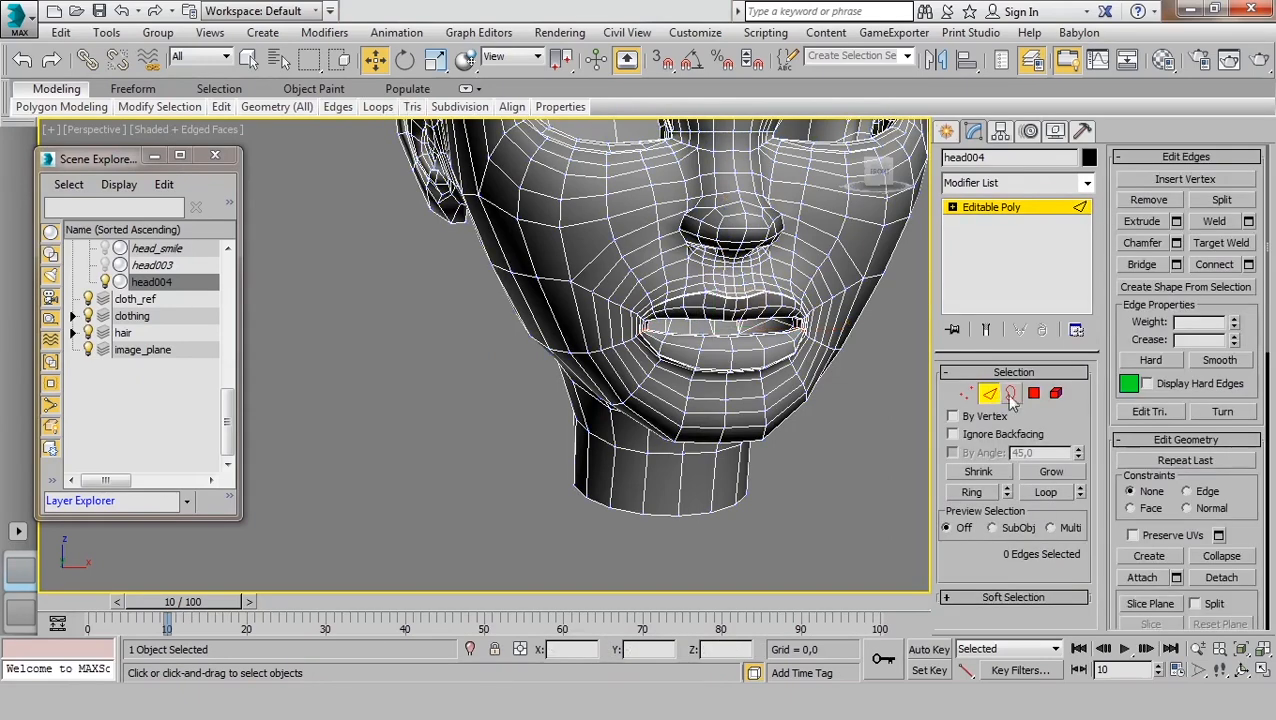
pyautogui.click(1034, 394)
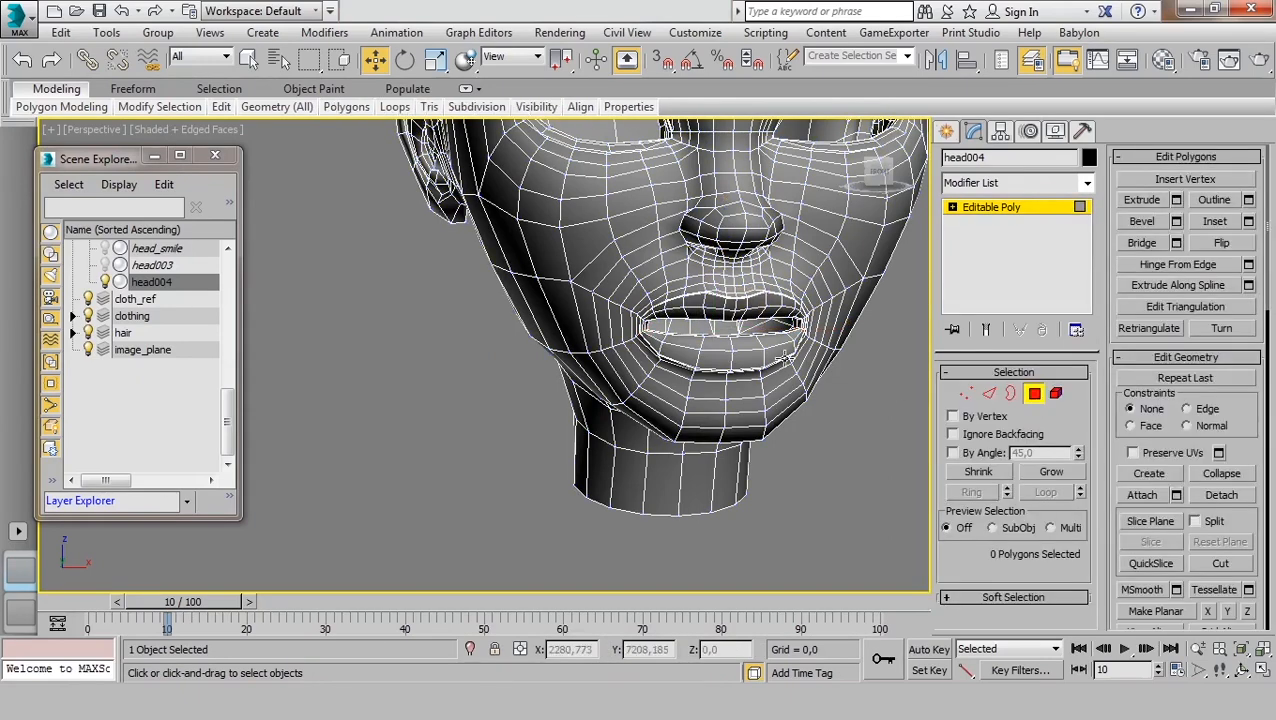
pyautogui.click(965, 393)
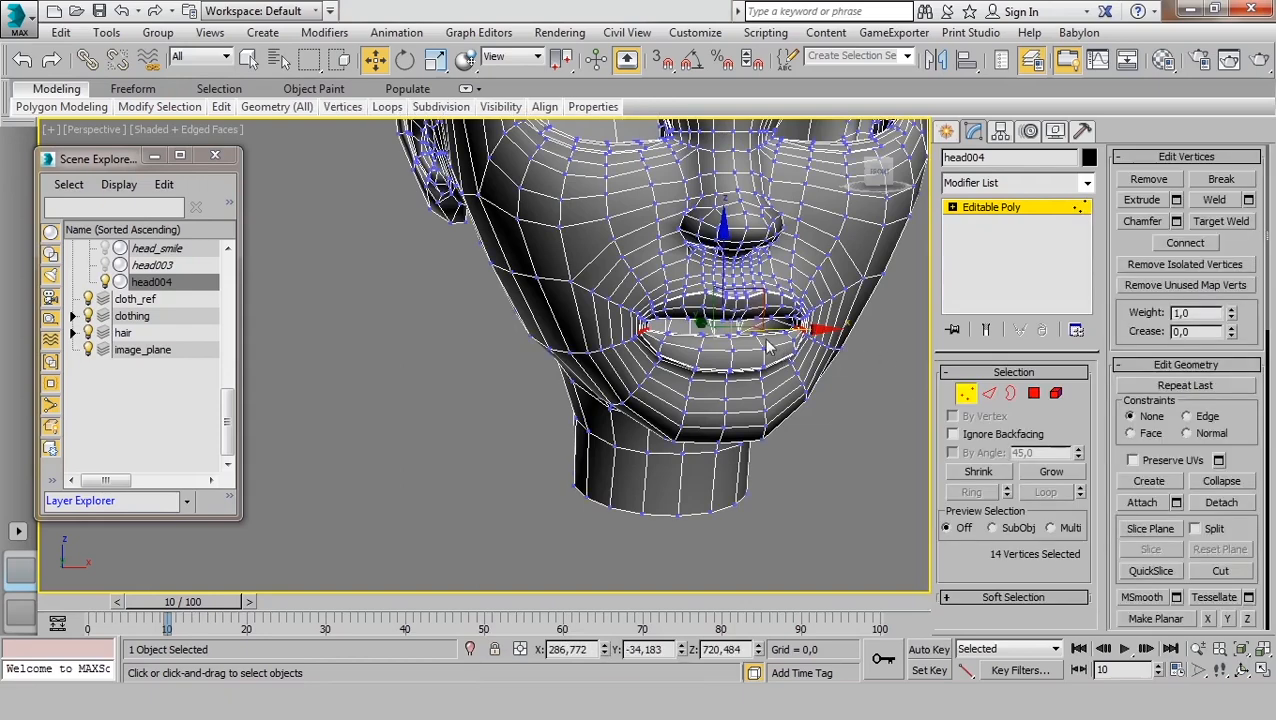
# - Clear the vertex selection on the copied head and leave vertex editing
pyautogui.click(826, 450)
pyautogui.scroll(-2, 820, 399)
pyautogui.moveTo(836, 408); pyautogui.dragTo(809, 417, button='middle')
pyautogui.scroll(-2, 751, 430)
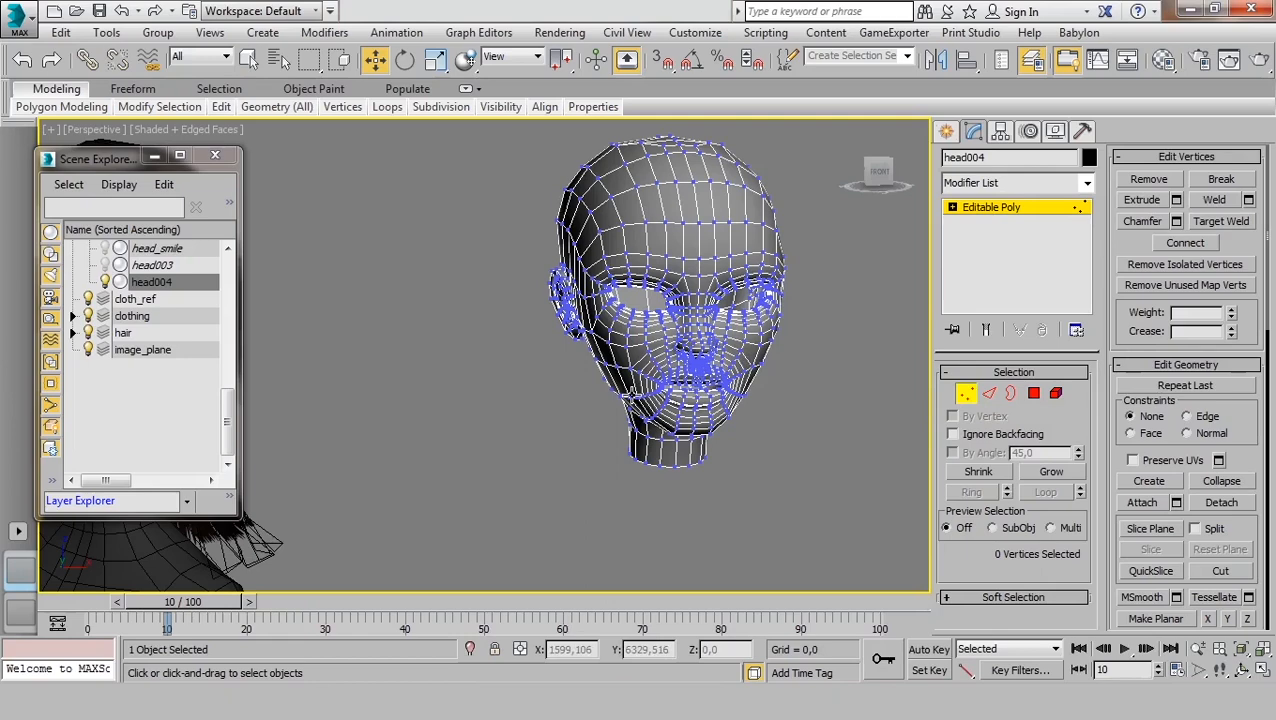
pyautogui.click(881, 176)
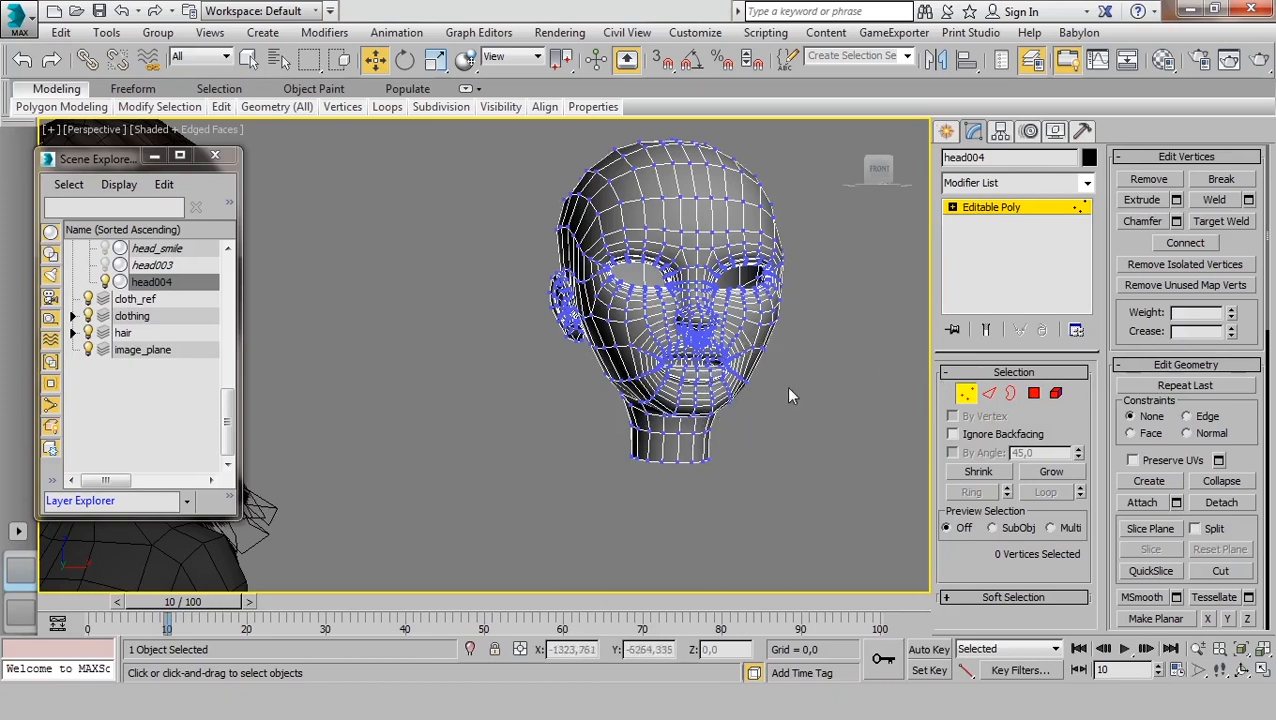
pyautogui.keyDown('alt'); pyautogui.moveTo(749, 428); pyautogui.dragTo(798, 438, button='middle'); pyautogui.keyUp('alt')
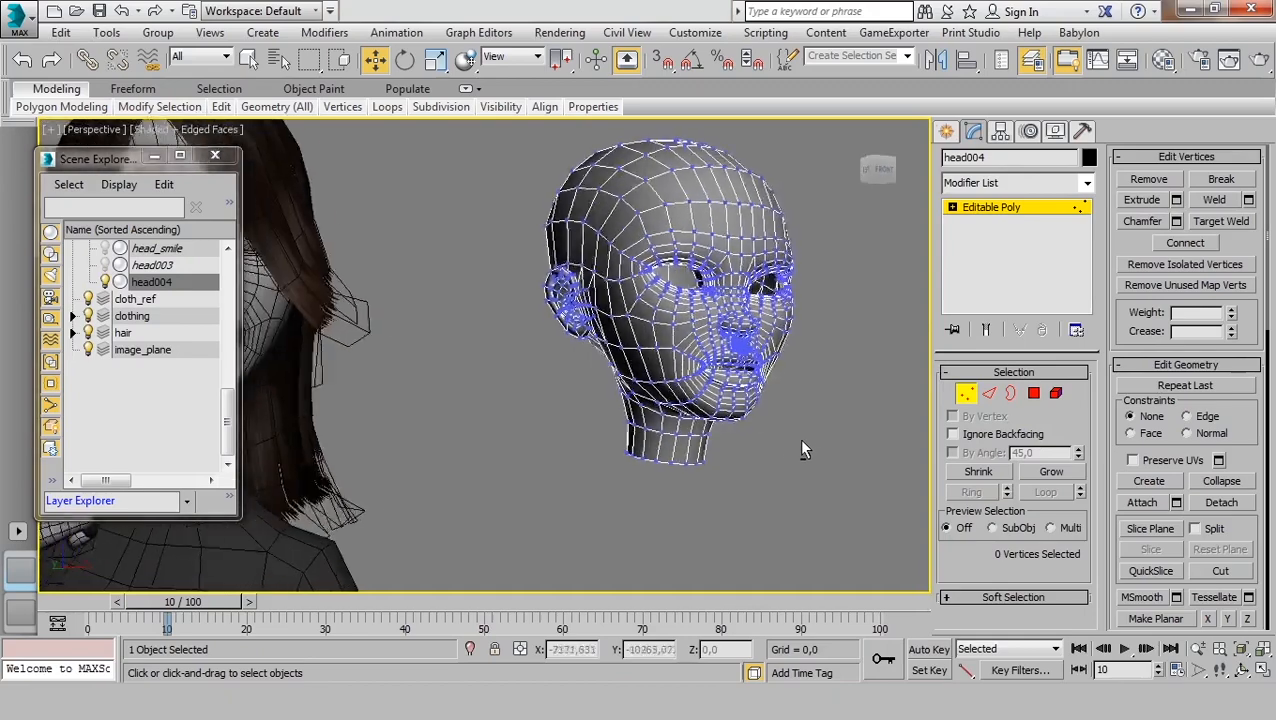
pyautogui.press('1')
# - Move the copied head along the Y axis to about -150, in front of the character
pyautogui.scroll(-6, 821, 370)
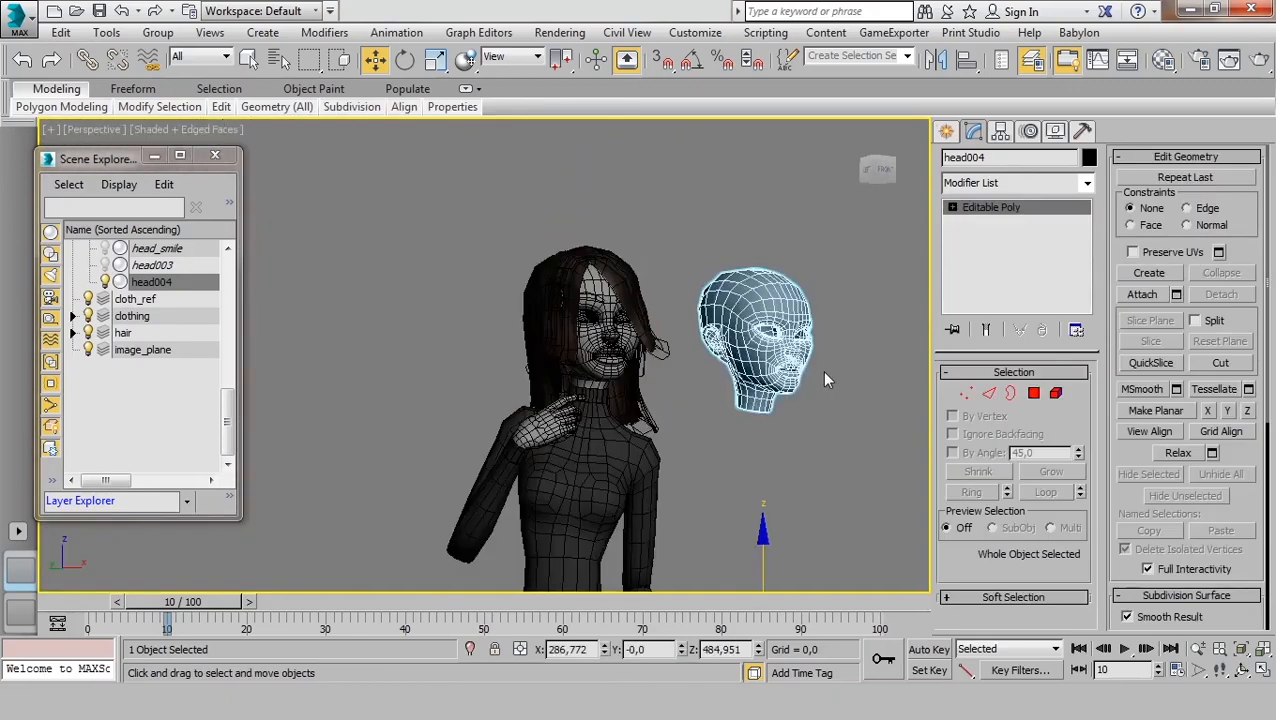
pyautogui.keyDown('alt'); pyautogui.moveTo(809, 492); pyautogui.dragTo(855, 540, button='middle'); pyautogui.keyUp('alt')
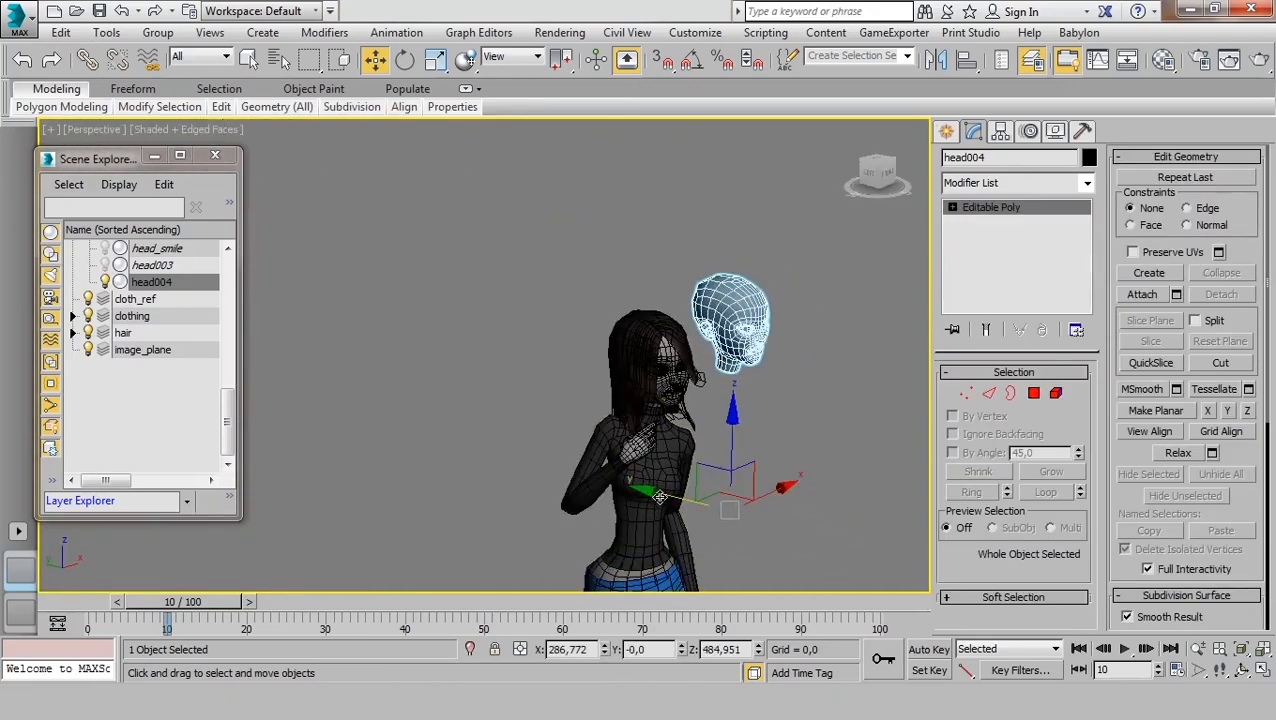
pyautogui.moveTo(658, 496); pyautogui.dragTo(740, 505)
pyautogui.moveTo(790, 405); pyautogui.dragTo(690, 404, button='middle')
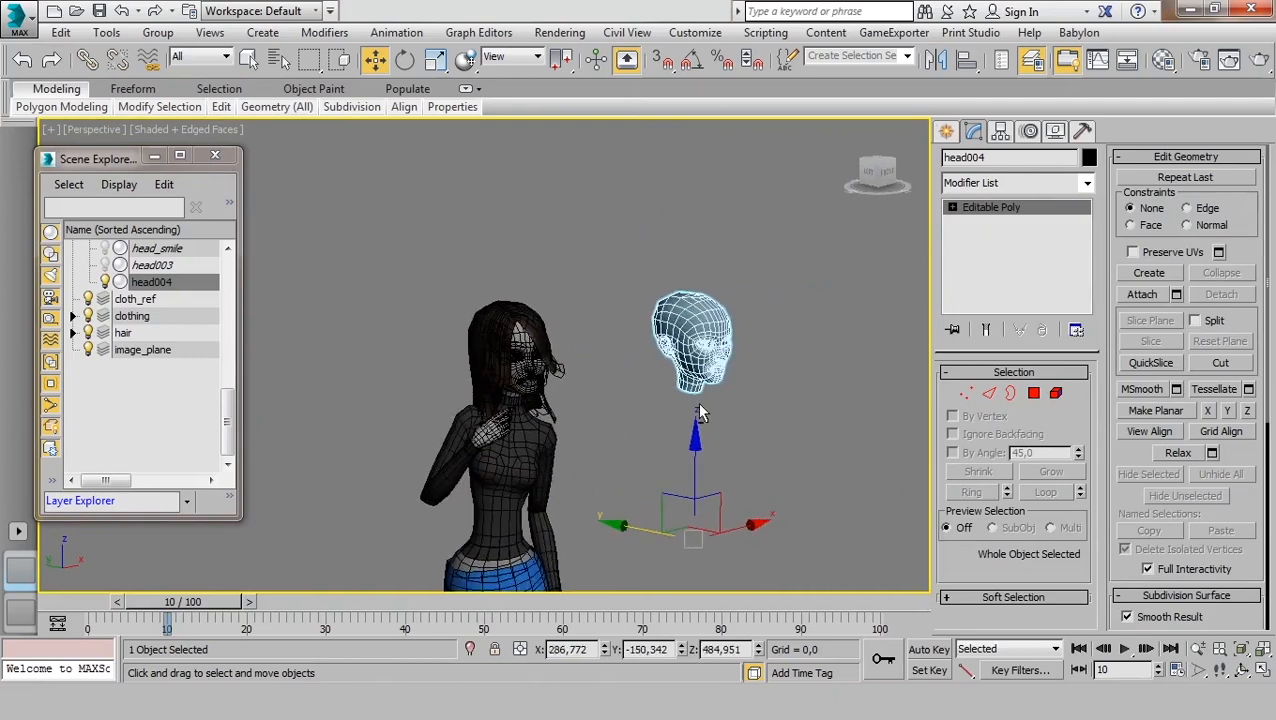
# - Select the lower lip, chin and jaw vertices of the copied head in the Left view, including those hidden inside the mouth
pyautogui.press('l')
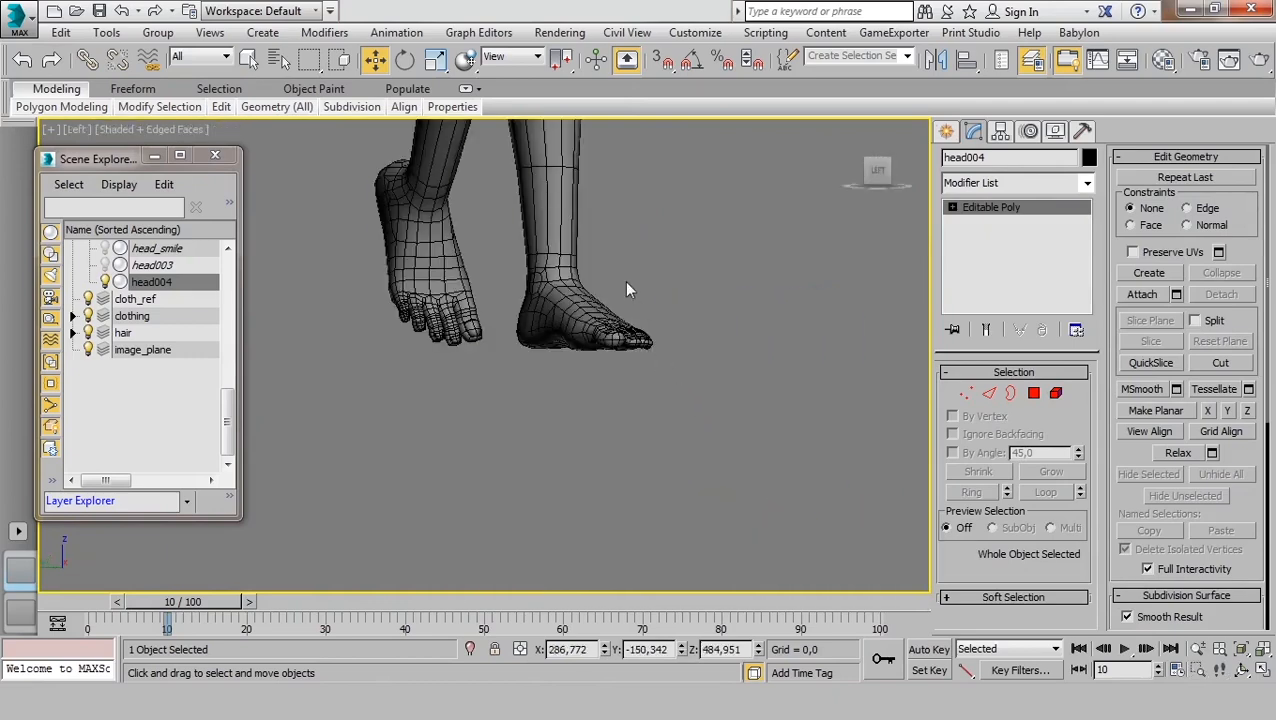
pyautogui.press('z')
pyautogui.scroll(2, 554, 467)
pyautogui.scroll(5, 627, 347)
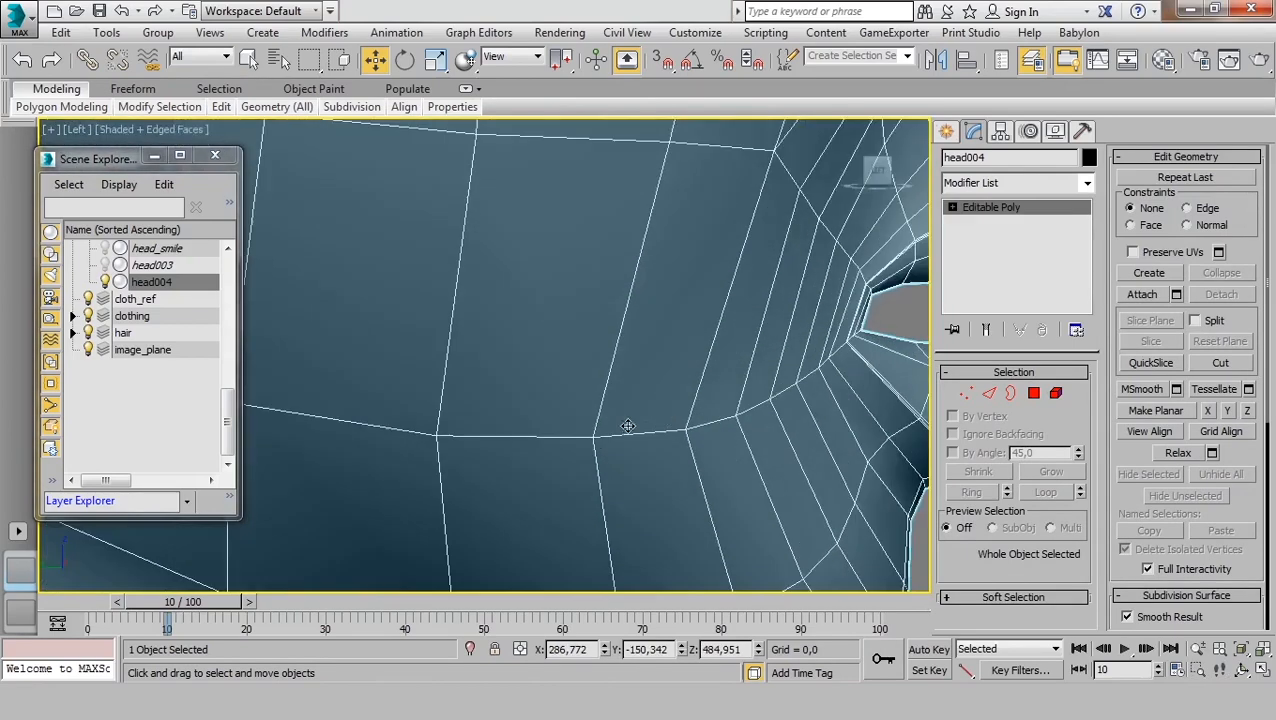
pyautogui.scroll(-3, 780, 390)
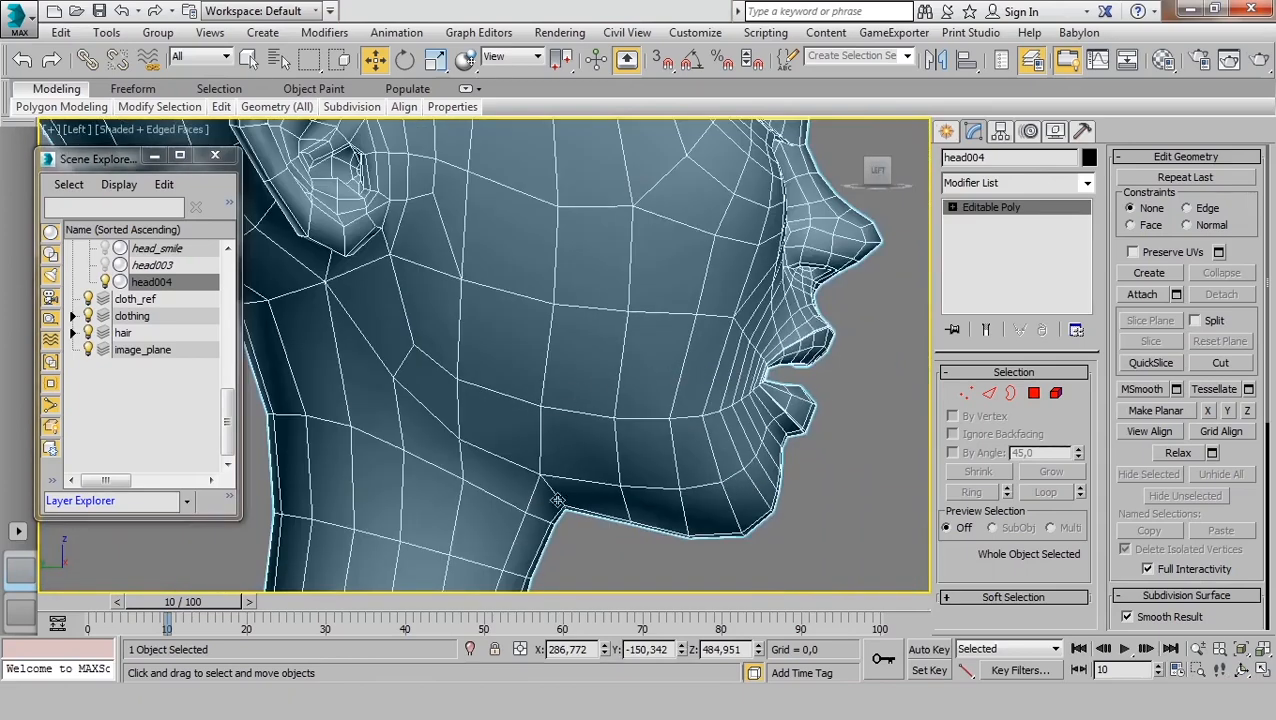
pyautogui.click(965, 394)
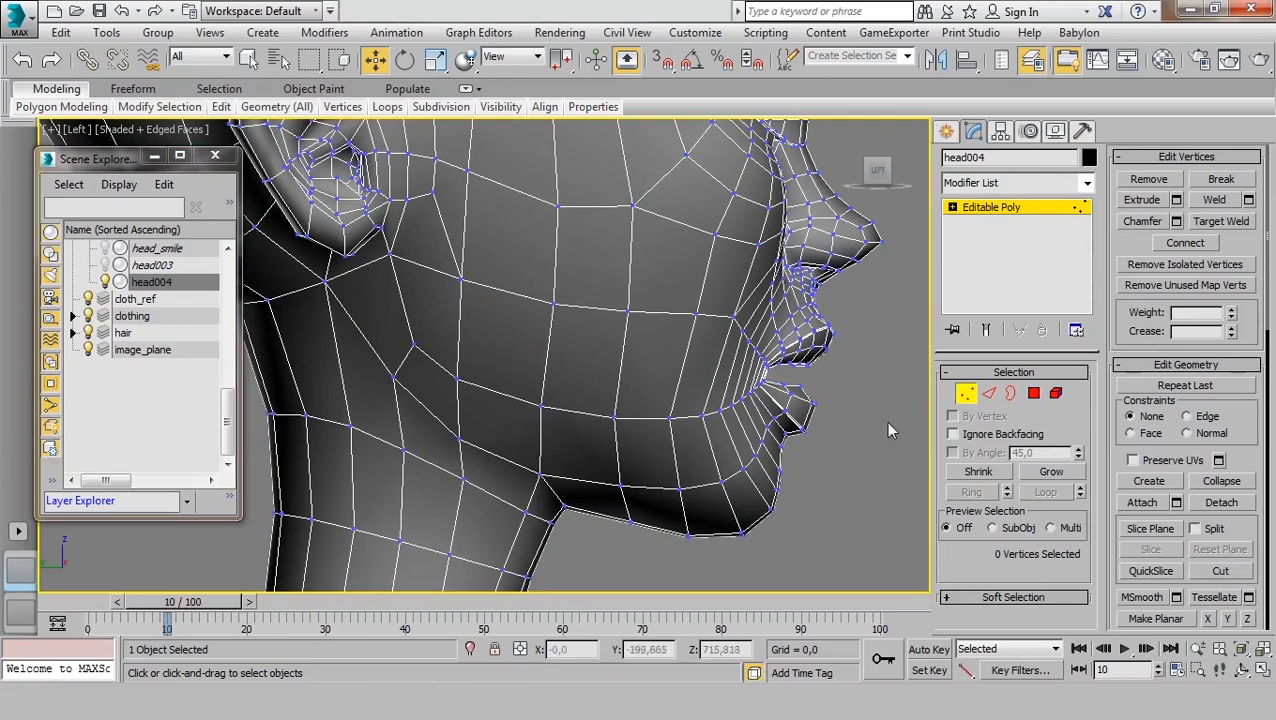
pyautogui.moveTo(847, 377); pyautogui.dragTo(586, 568)
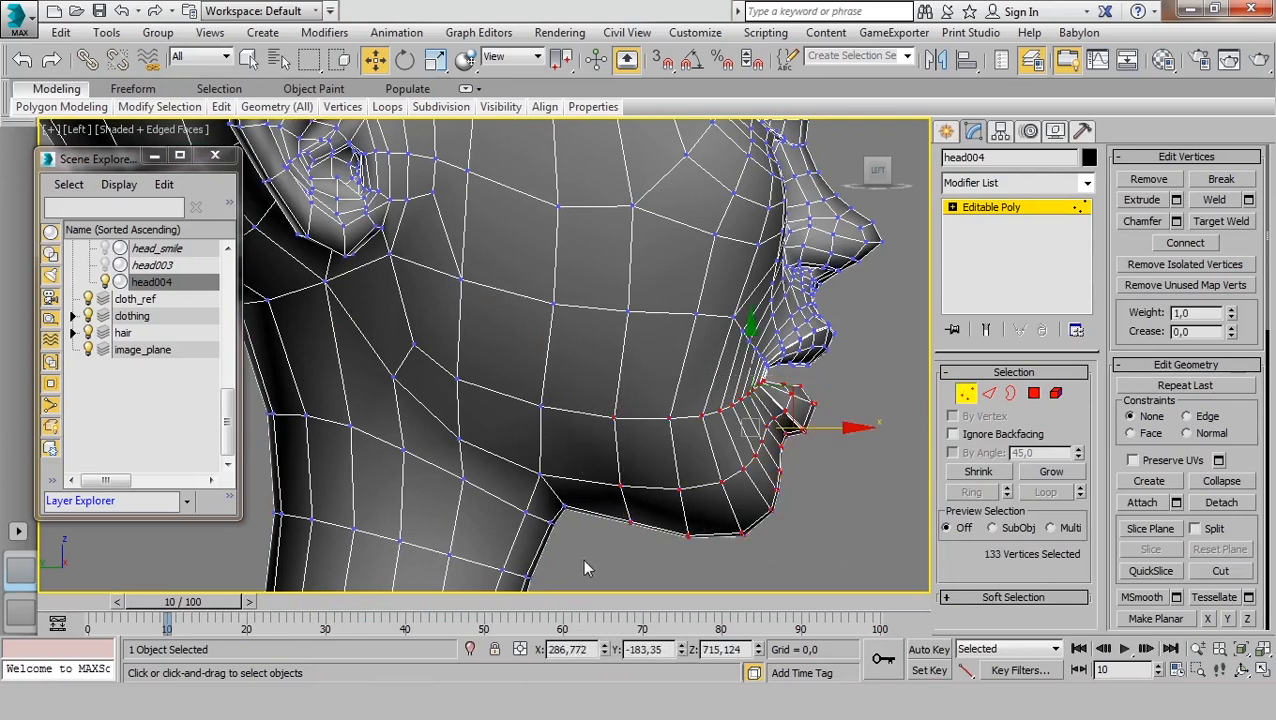
pyautogui.press('F3')
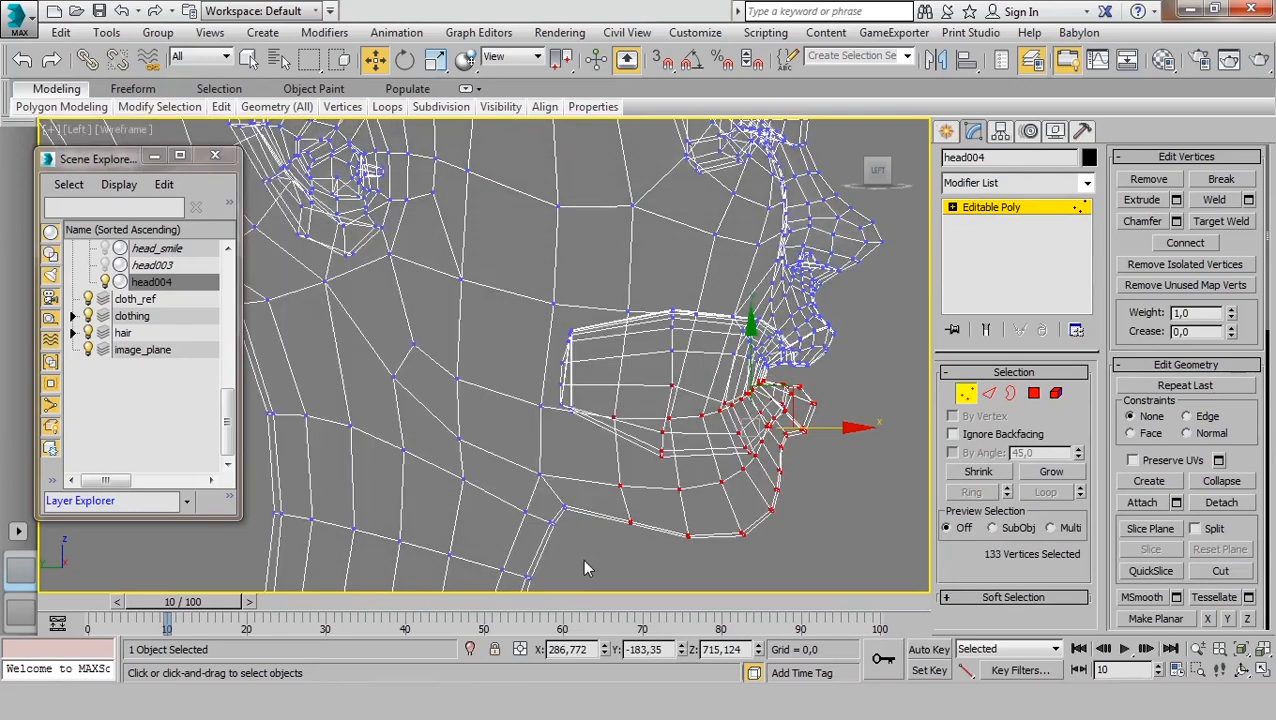
pyautogui.moveTo(620, 363); pyautogui.dragTo(528, 503)
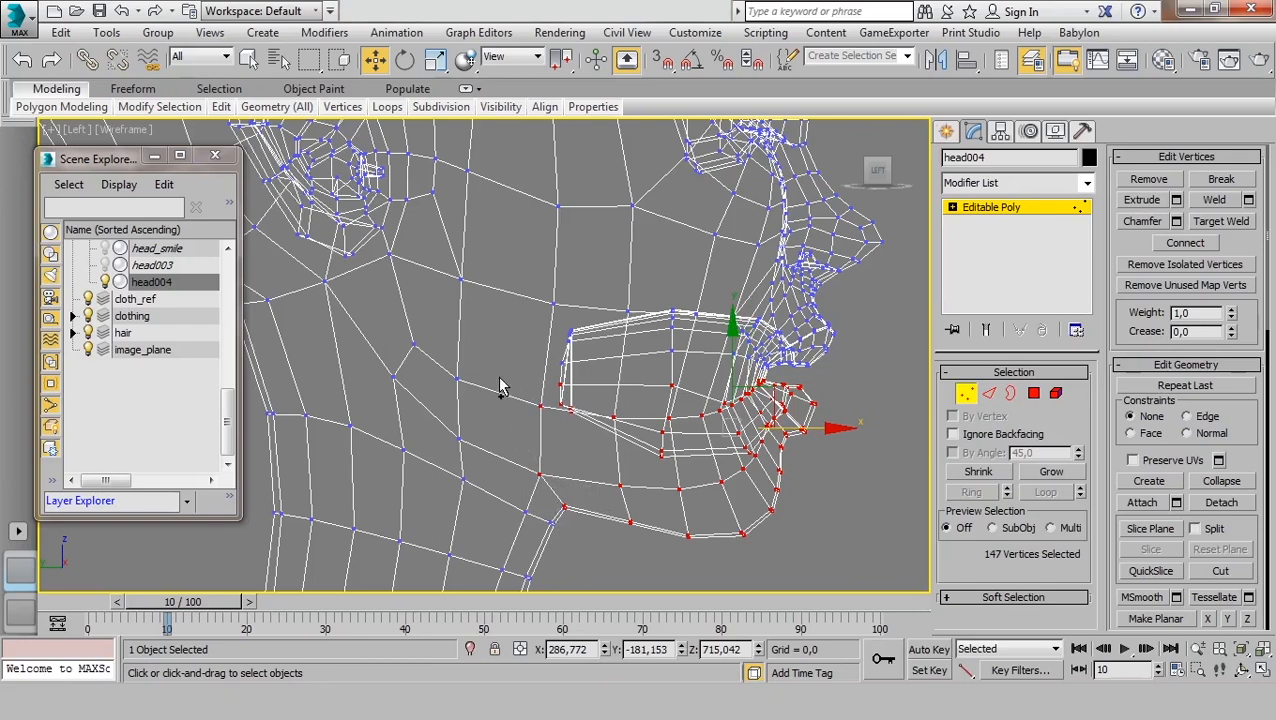
pyautogui.keyDown('ctrl'); pyautogui.moveTo(512, 362); pyautogui.dragTo(456, 466); pyautogui.keyUp('ctrl')
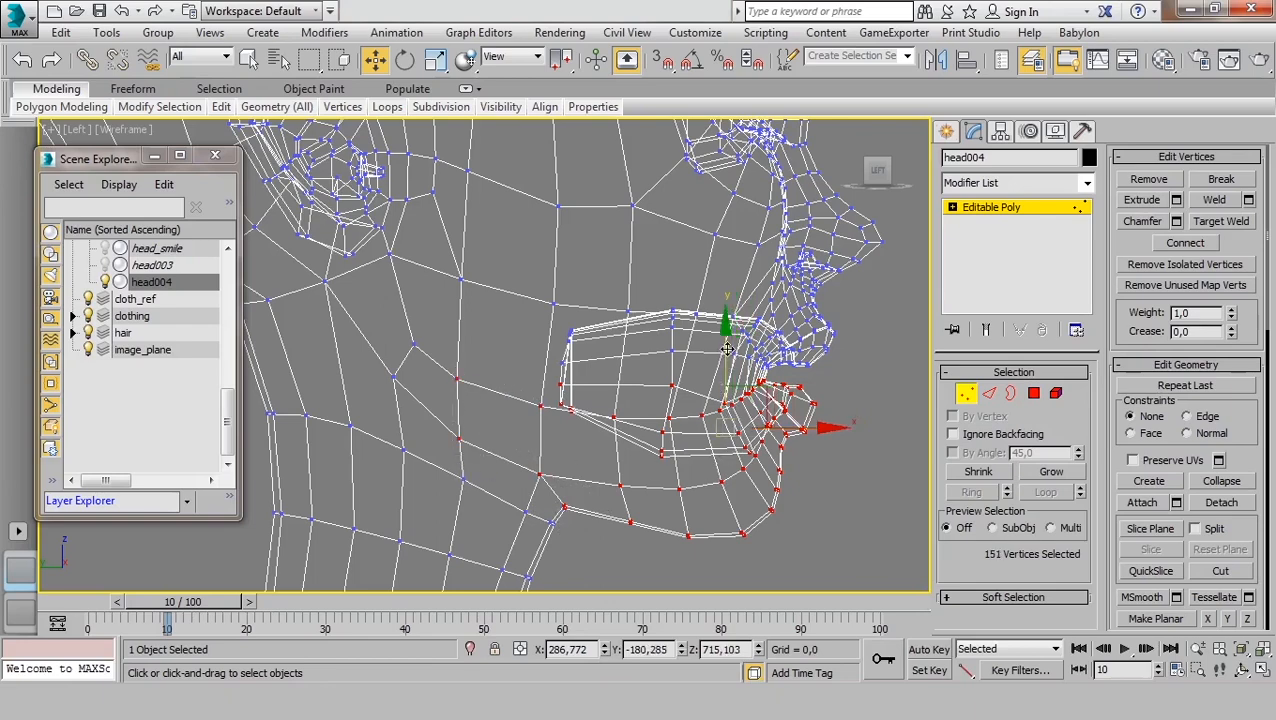
# - Try closing the mouth by raising the selected jaw vertices, undo it, and try rotating them about their own center
pyautogui.moveTo(727, 348); pyautogui.dragTo(727, 330)
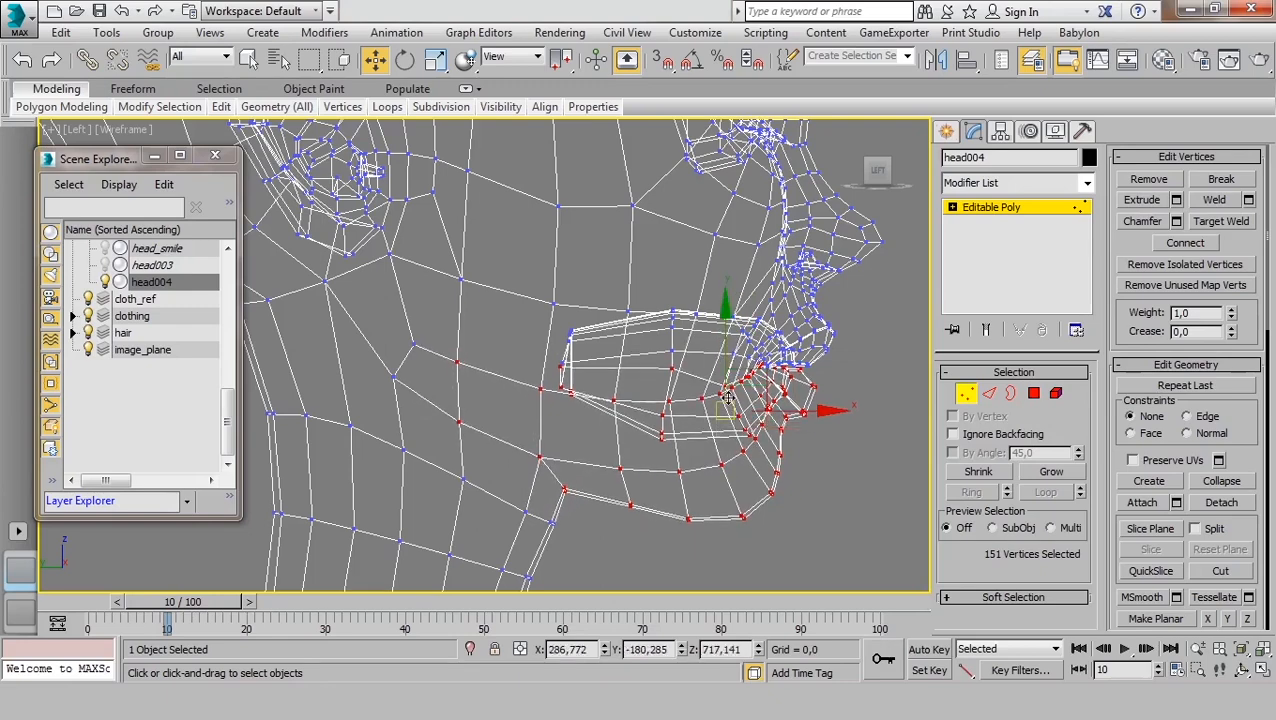
pyautogui.press('F3')
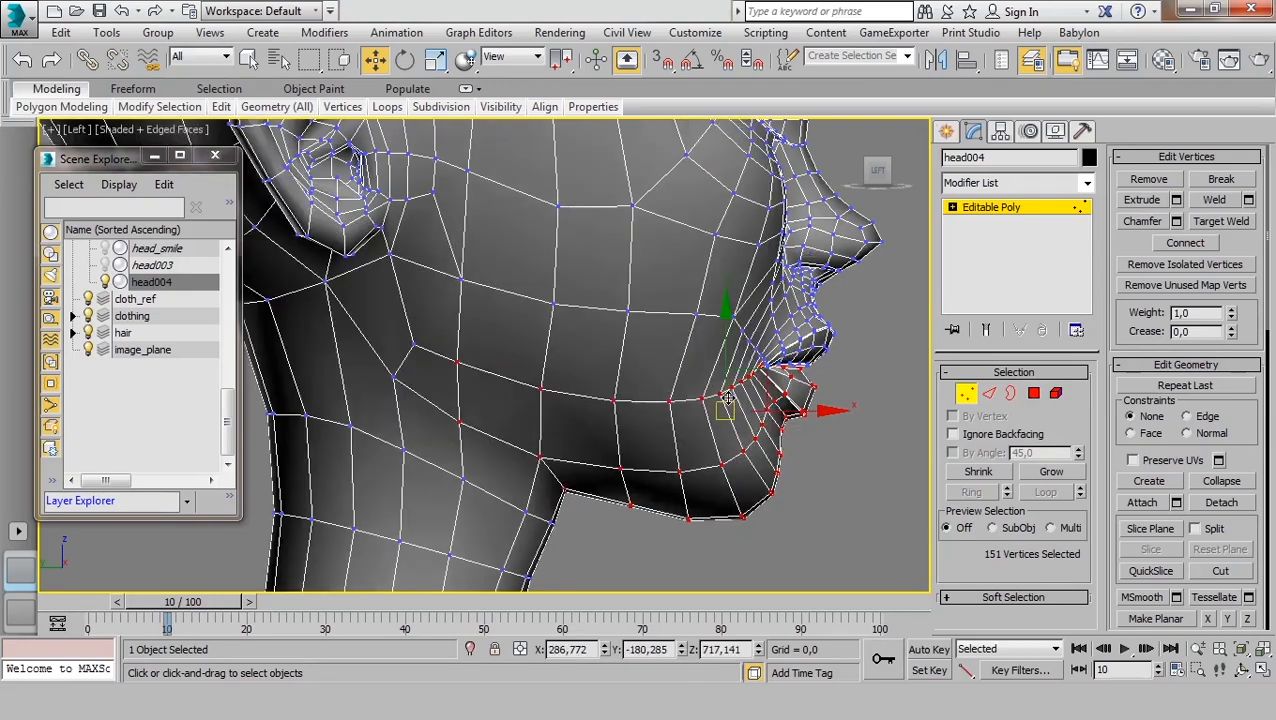
pyautogui.moveTo(728, 399); pyautogui.dragTo(727, 416)
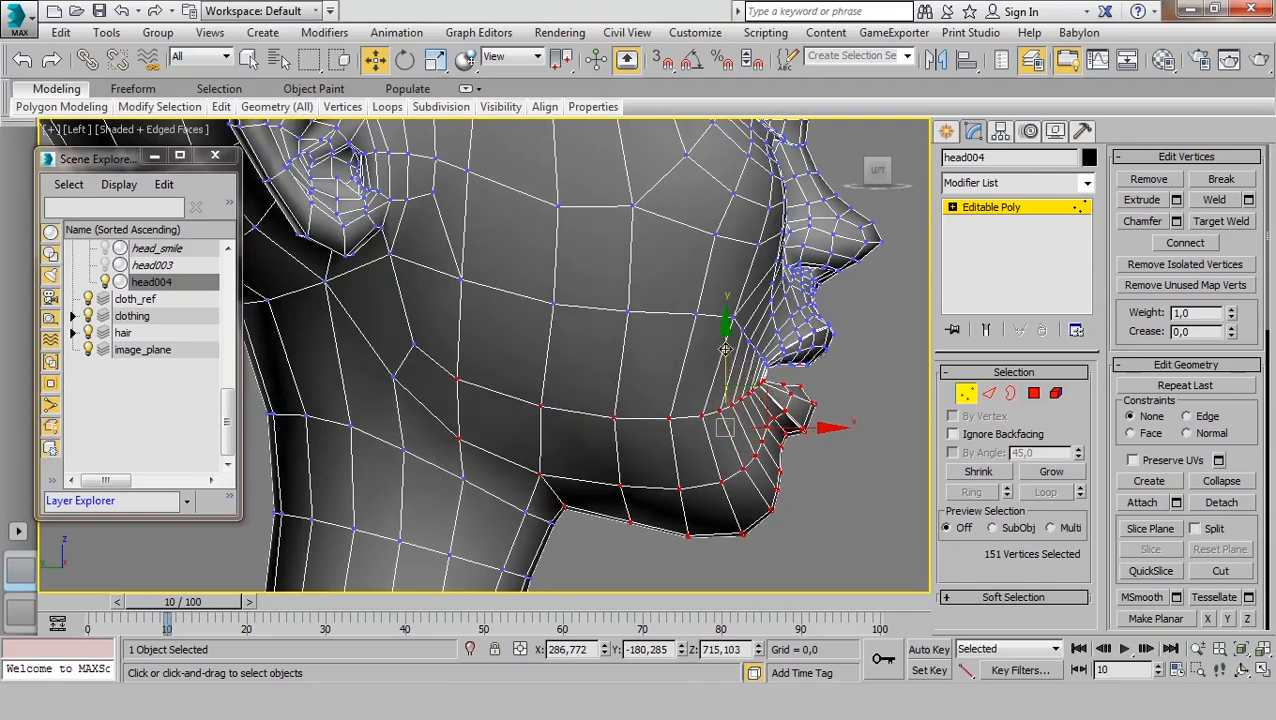
pyautogui.moveTo(725, 349); pyautogui.dragTo(723, 330)
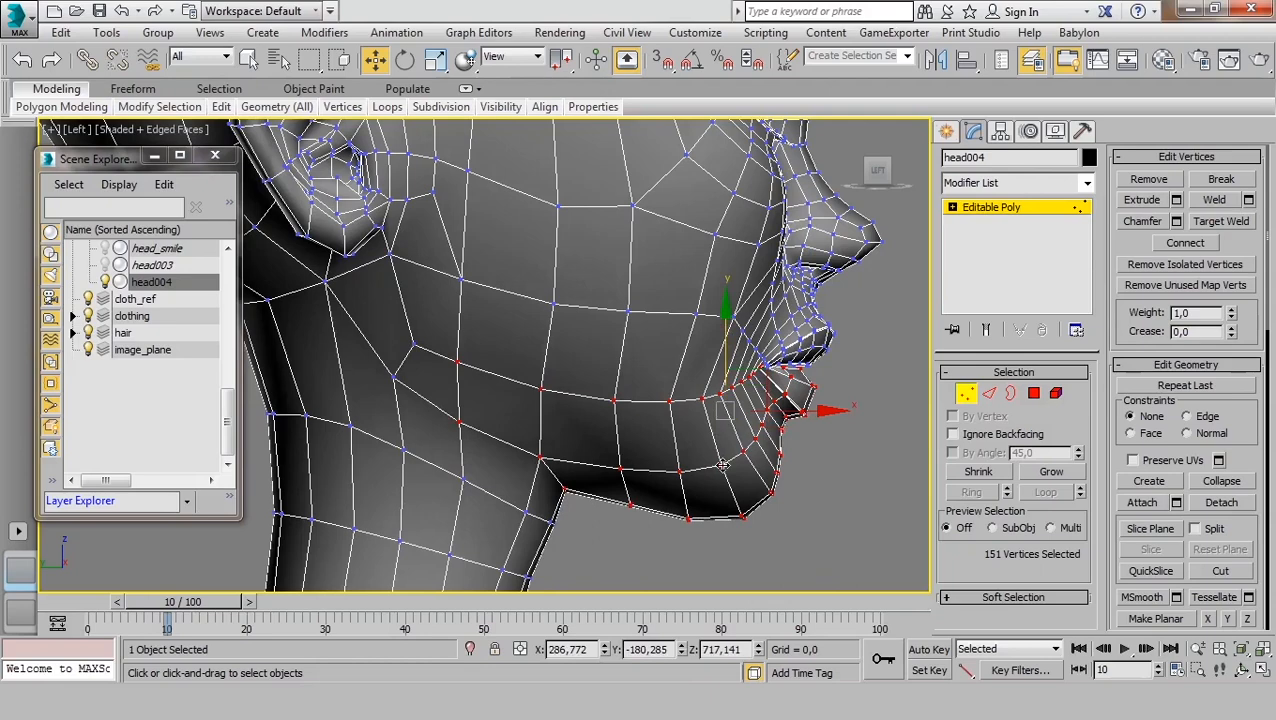
pyautogui.hotkey('ctrl', 'z')
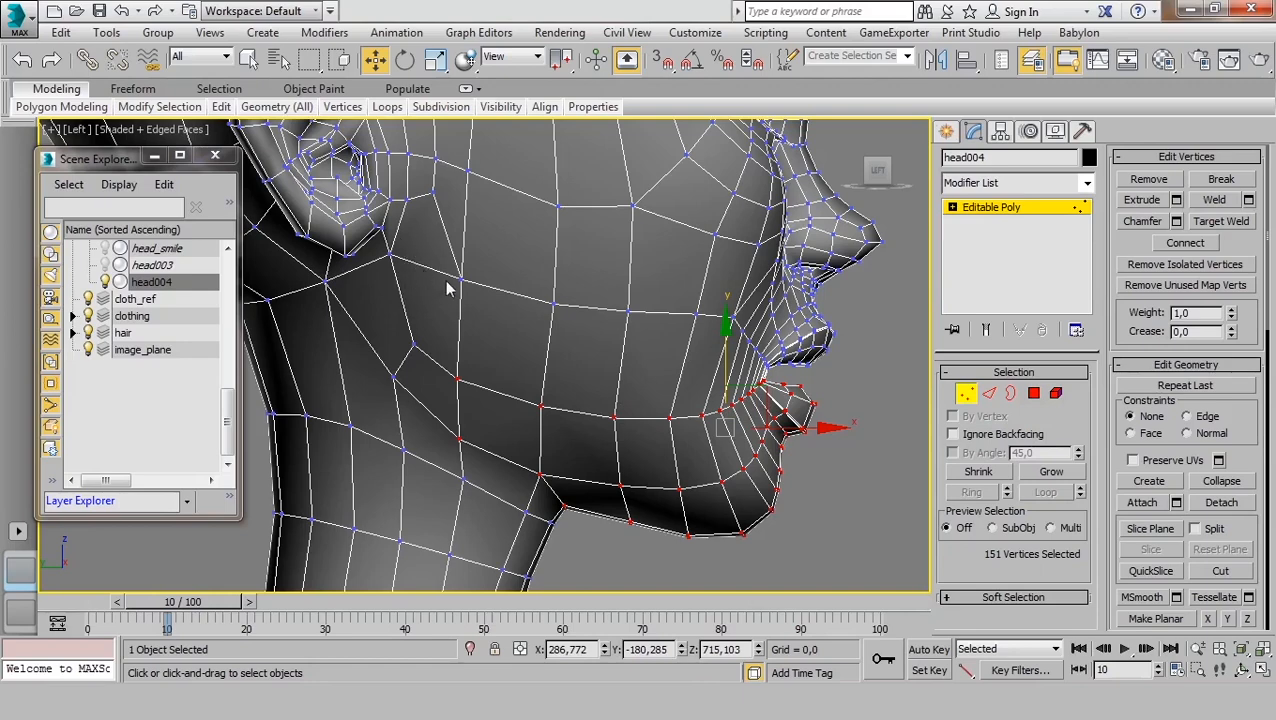
pyautogui.press('e')
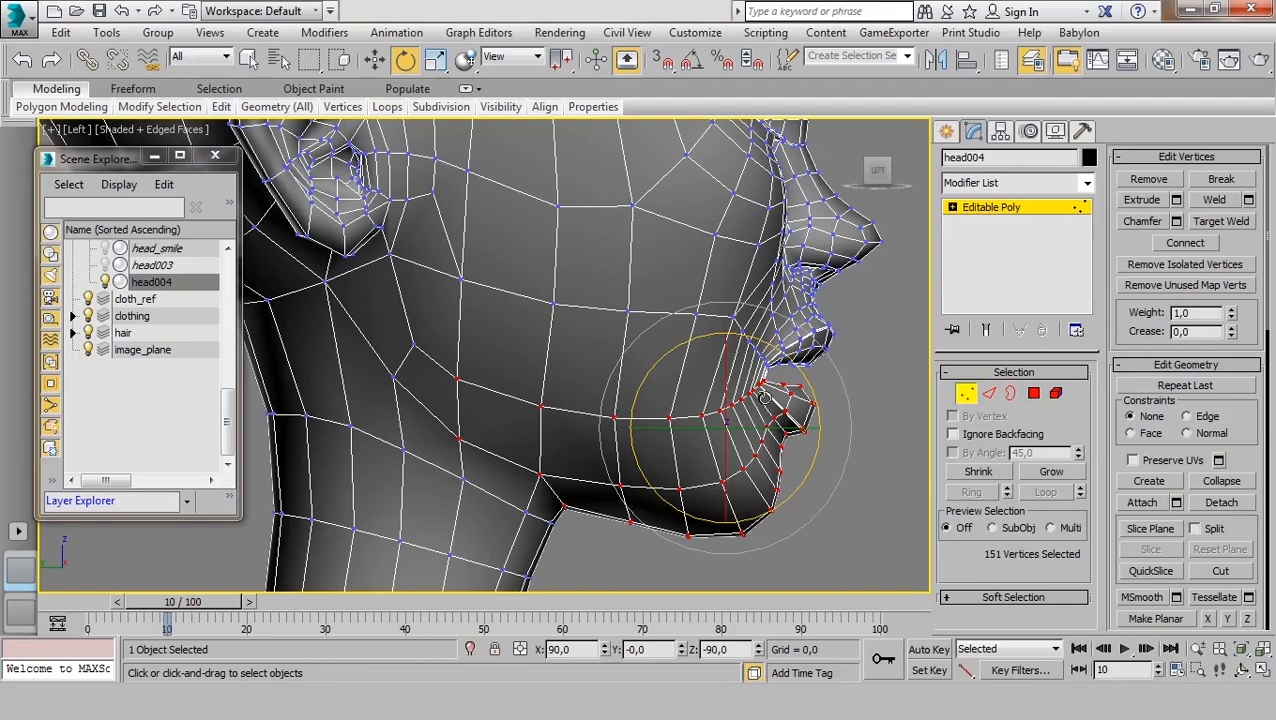
pyautogui.moveTo(811, 392)
pyautogui.mouseDown()
pyautogui.moveTo(806, 381)
pyautogui.moveTo(819, 406)
pyautogui.mouseUp()
# - Start editing the working pivot and move it from the character's head onto the copied head, near the ear
pyautogui.click(1001, 132)
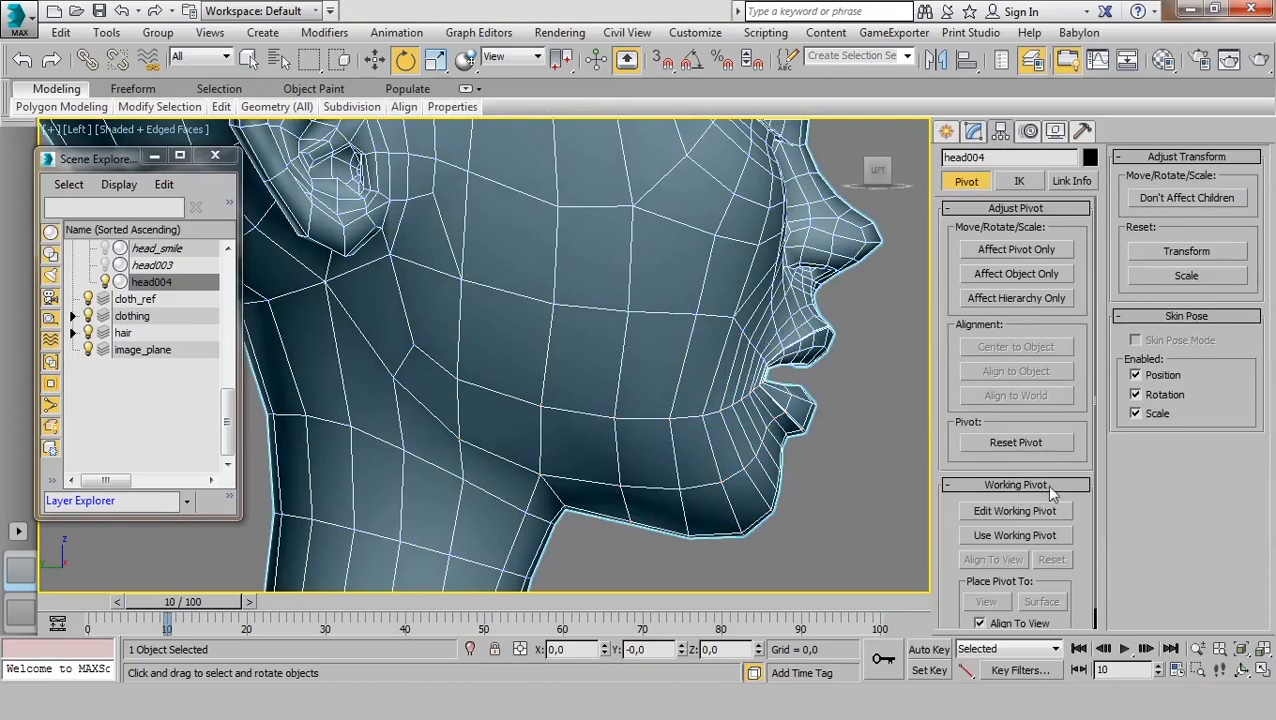
pyautogui.click(1016, 511)
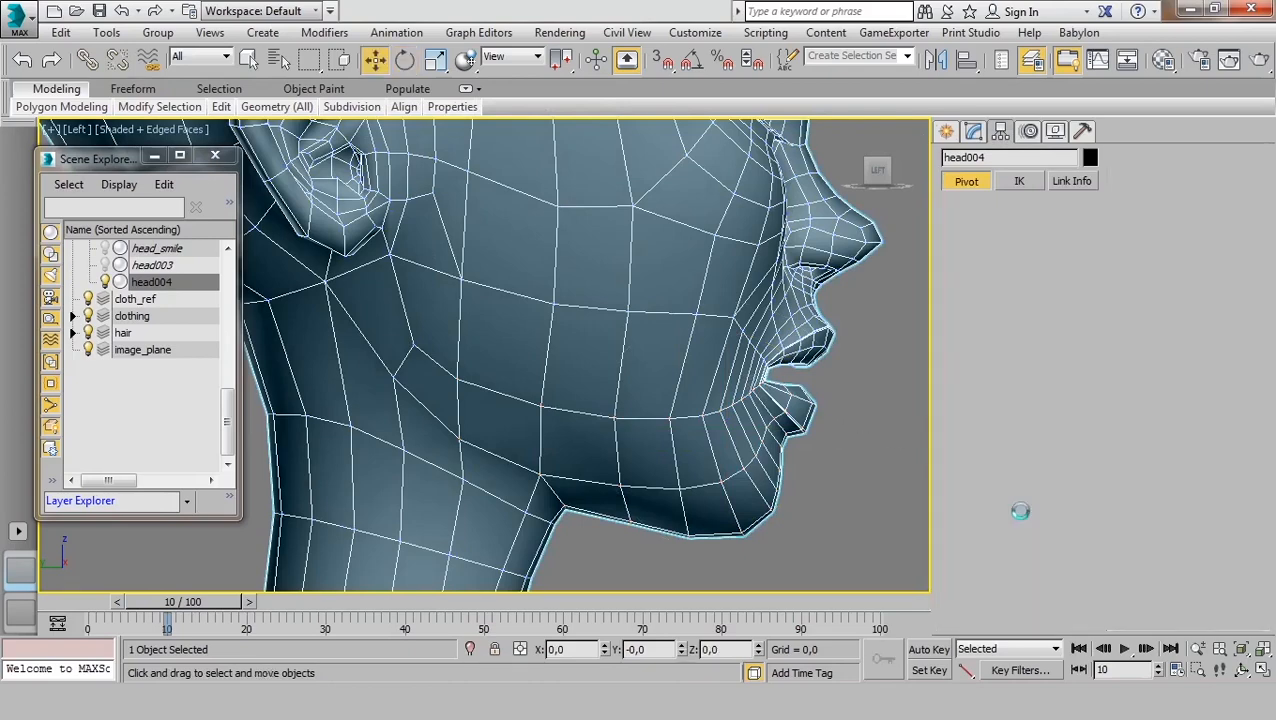
pyautogui.scroll(-5, 606, 539)
pyautogui.scroll(4, 606, 539)
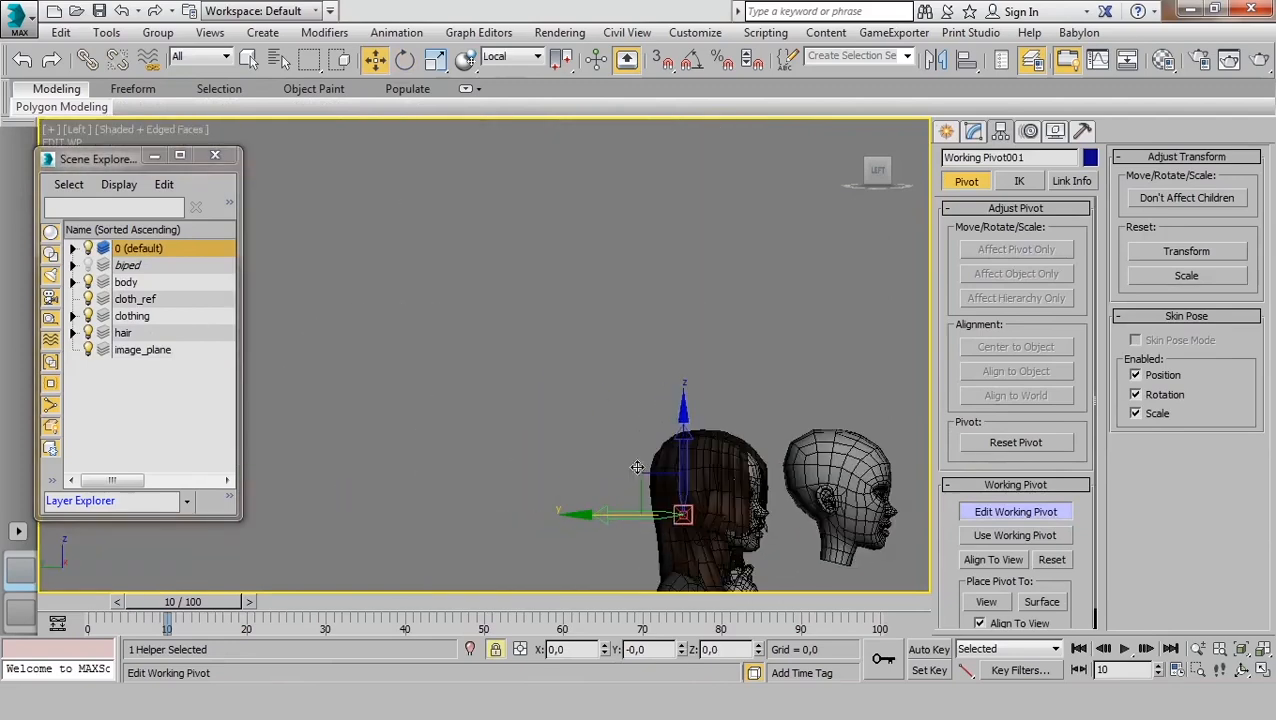
pyautogui.moveTo(645, 482); pyautogui.dragTo(806, 481)
pyautogui.scroll(8, 818, 519)
pyautogui.moveTo(820, 521)
pyautogui.mouseDown(button='middle')
pyautogui.moveTo(575, 410)
pyautogui.moveTo(459, 402)
pyautogui.mouseUp(button='middle')
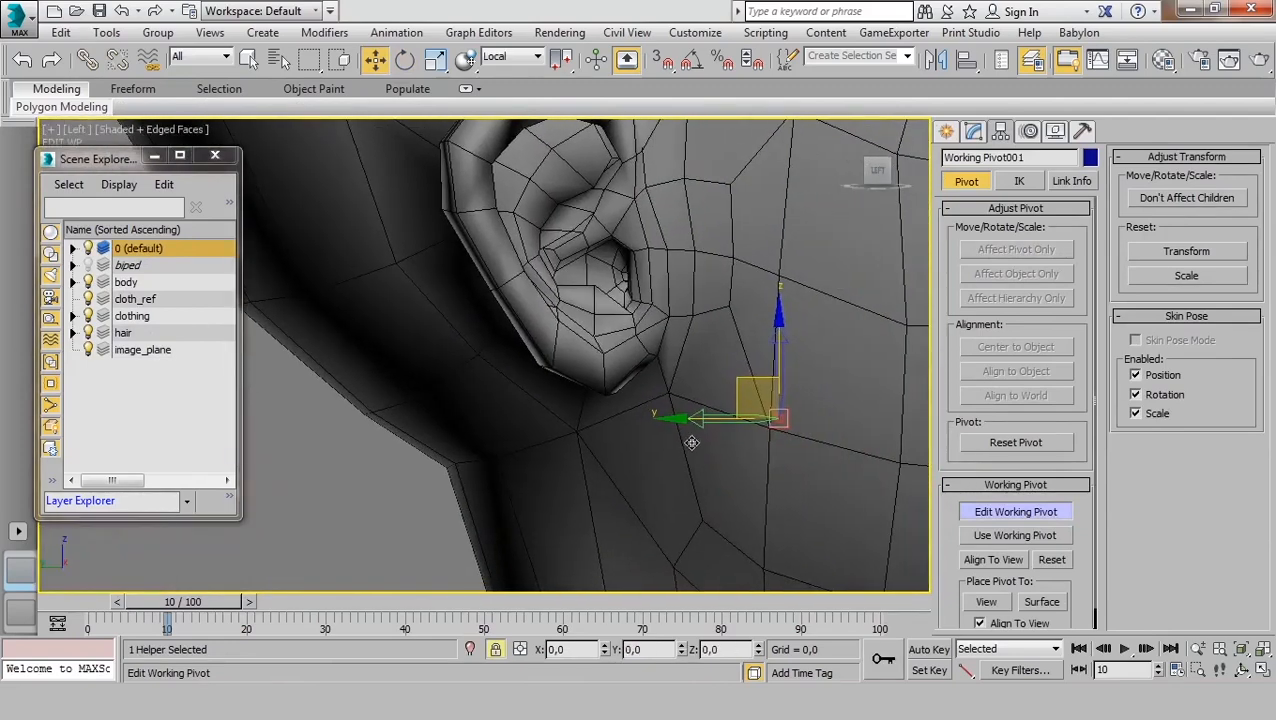
# - Place the working pivot at the jaw joint, just in front of the copied head's earlobe, and finish editing it
pyautogui.moveTo(691, 442); pyautogui.dragTo(464, 470, button='middle')
pyautogui.moveTo(575, 389)
pyautogui.mouseDown()
pyautogui.moveTo(528, 357)
pyautogui.moveTo(505, 372)
pyautogui.mouseUp()
pyautogui.scroll(-4, 490, 365)
pyautogui.moveTo(477, 358); pyautogui.dragTo(473, 355, button='middle')
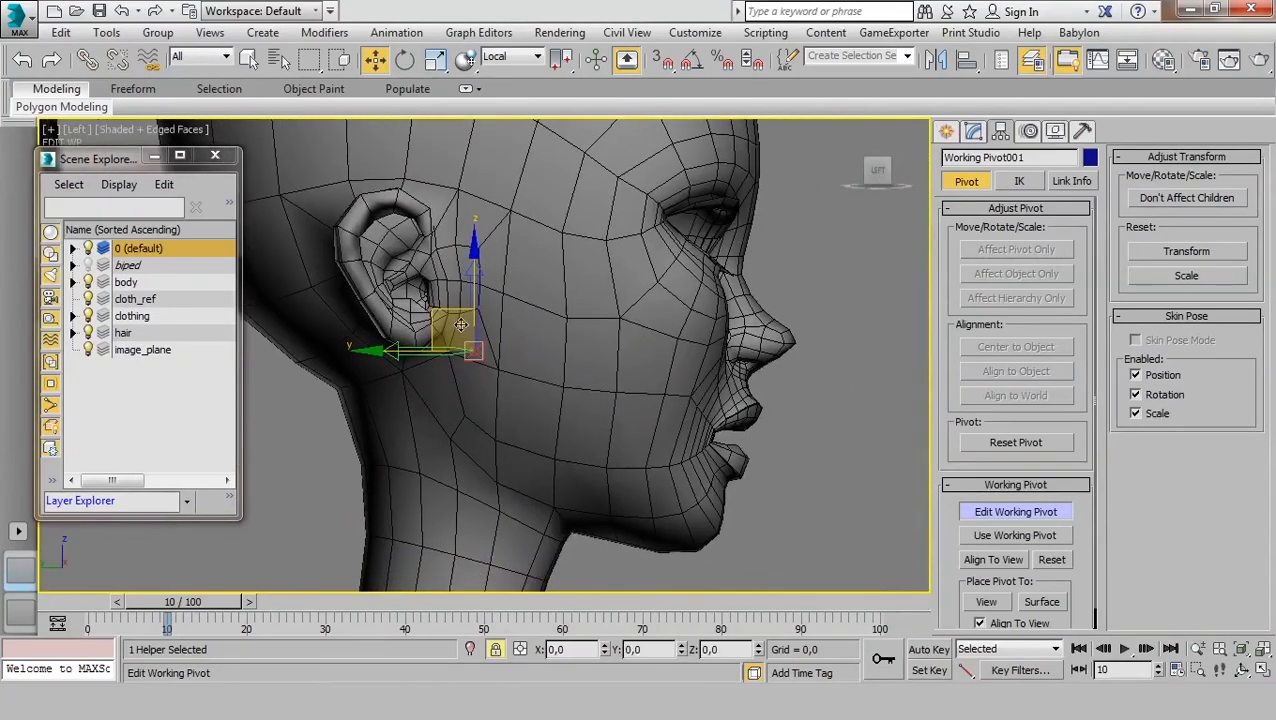
pyautogui.moveTo(452, 313); pyautogui.dragTo(448, 315)
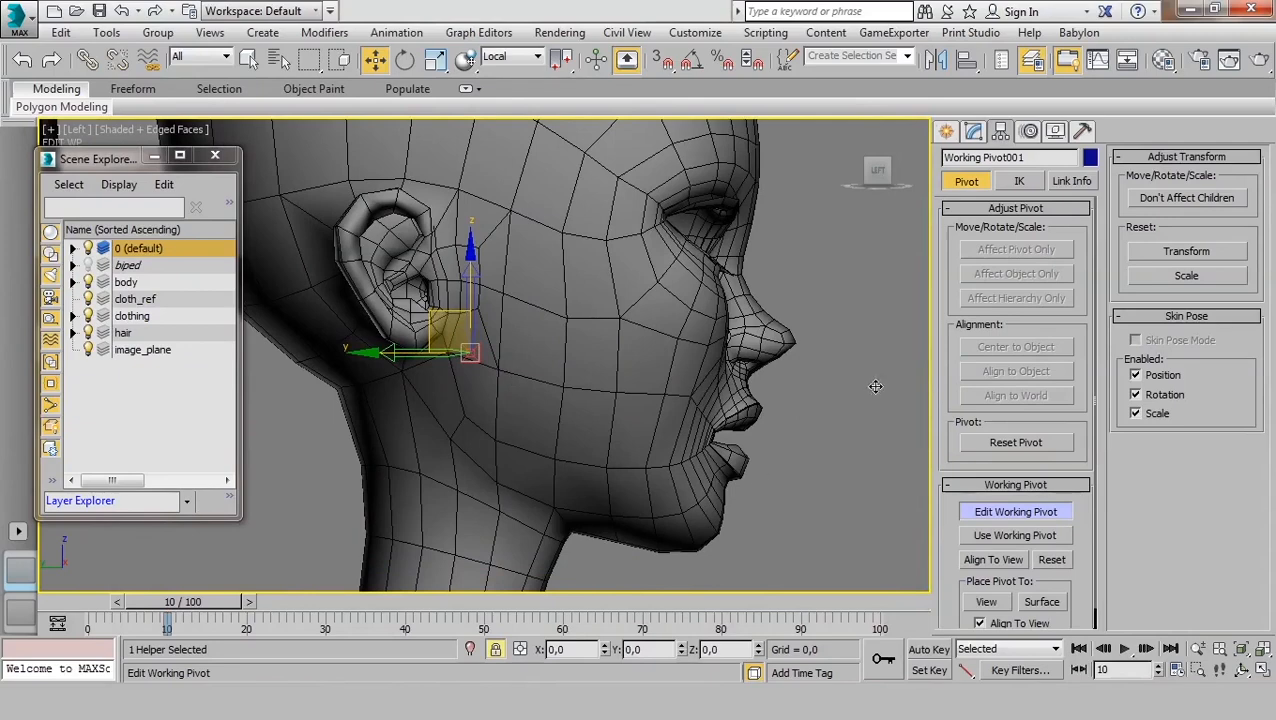
pyautogui.click(1015, 512)
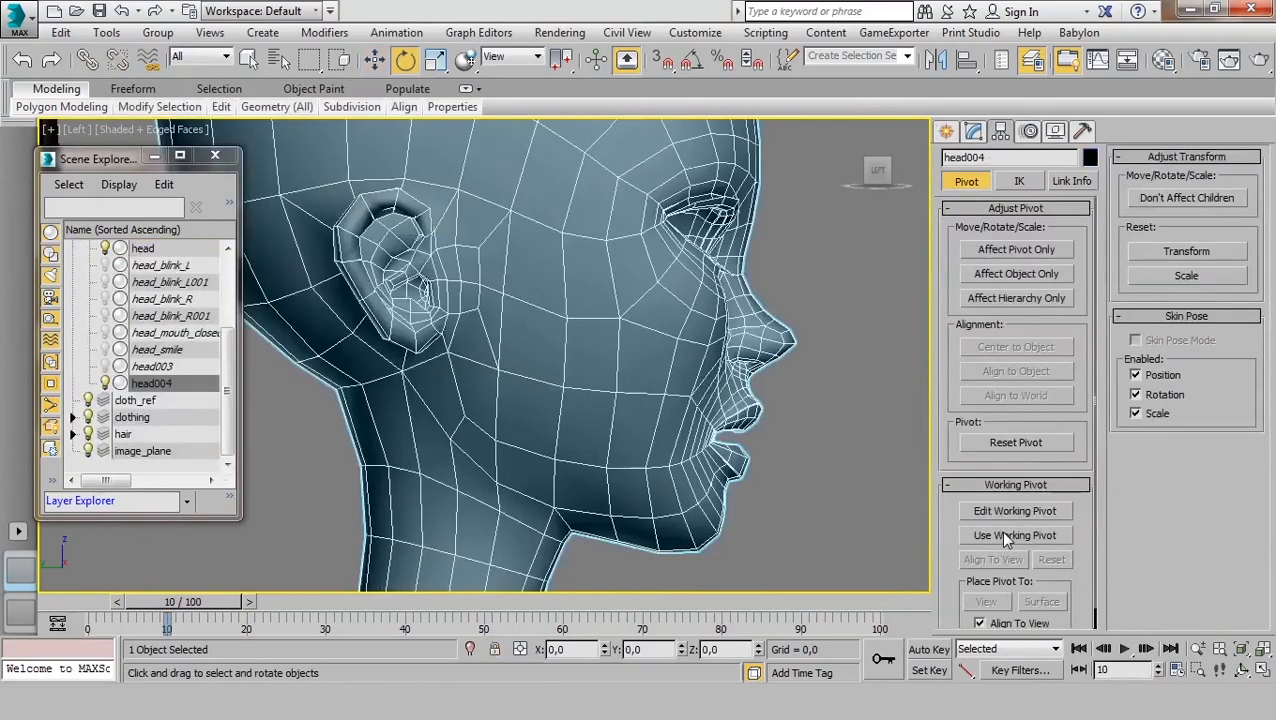
# - Use the working pivot for transforms and return to vertex level on the copied head
pyautogui.click(1004, 531)
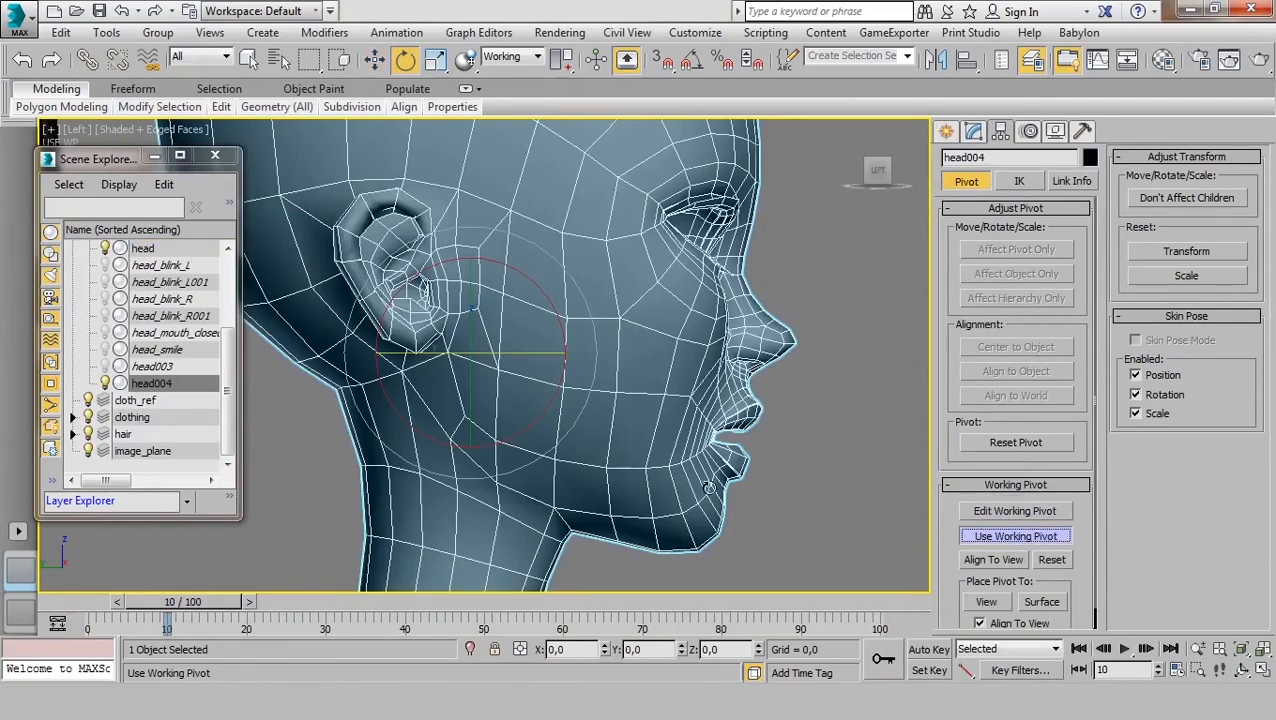
pyautogui.click(974, 137)
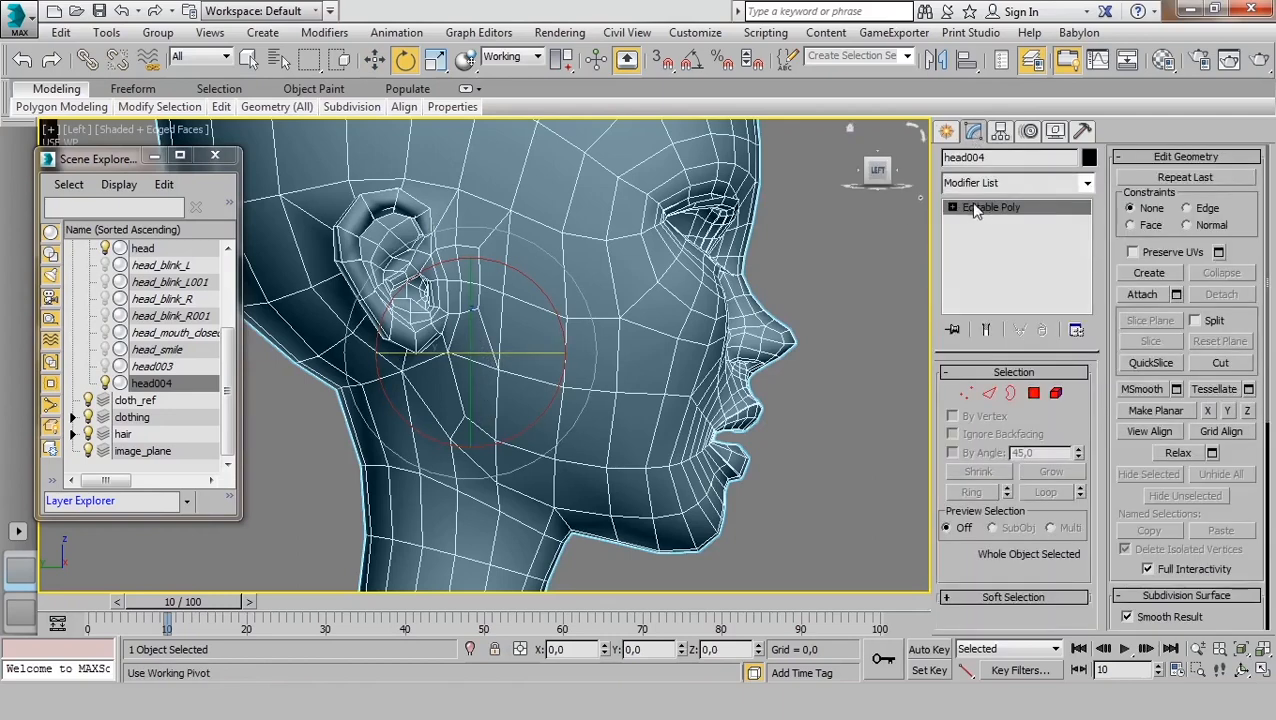
pyautogui.click(966, 393)
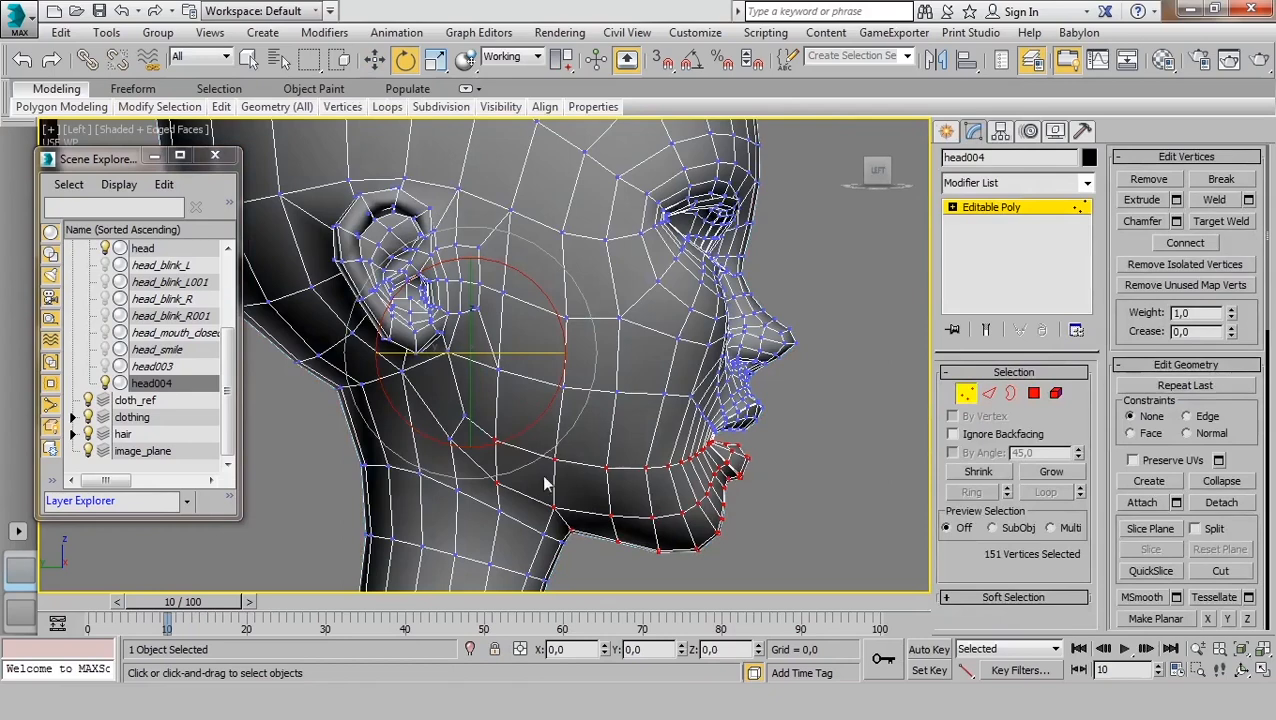
# - Try rotating the jaw vertices upward about the working pivot, and undo the rotation
pyautogui.moveTo(789, 492); pyautogui.dragTo(786, 421, button='middle')
pyautogui.scroll(2, 786, 421)
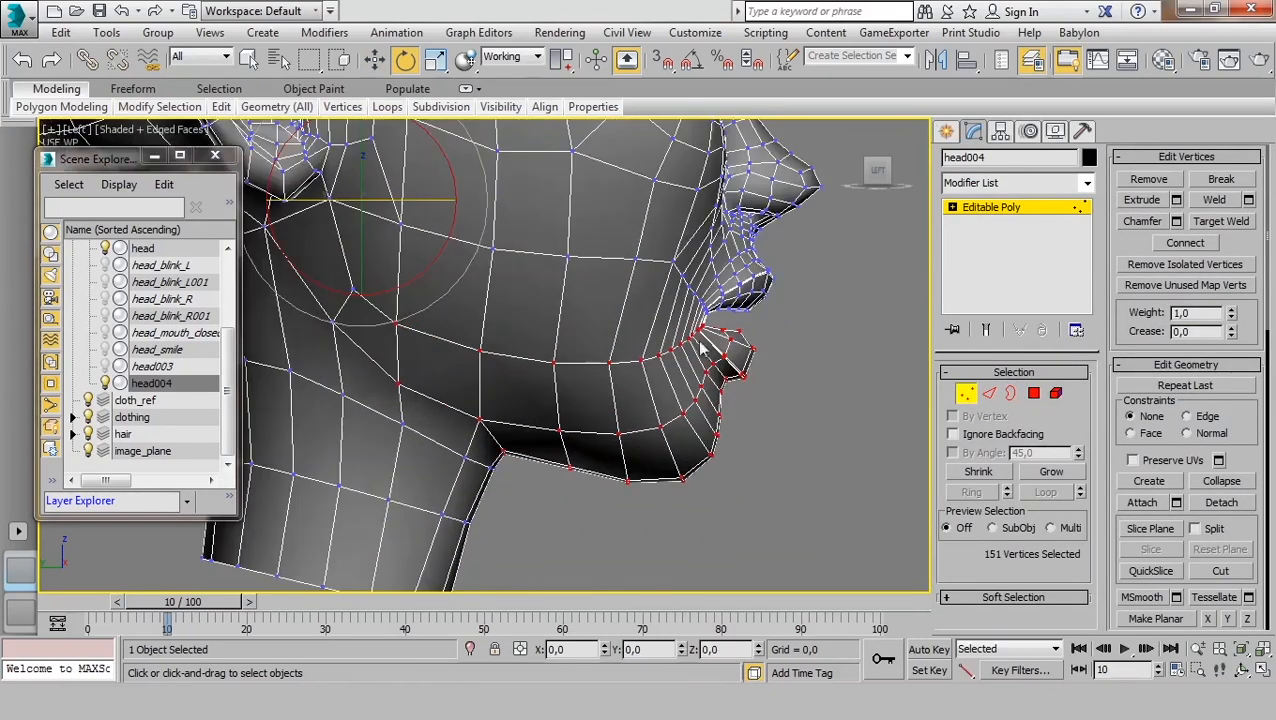
pyautogui.moveTo(766, 387); pyautogui.dragTo(823, 464, button='middle')
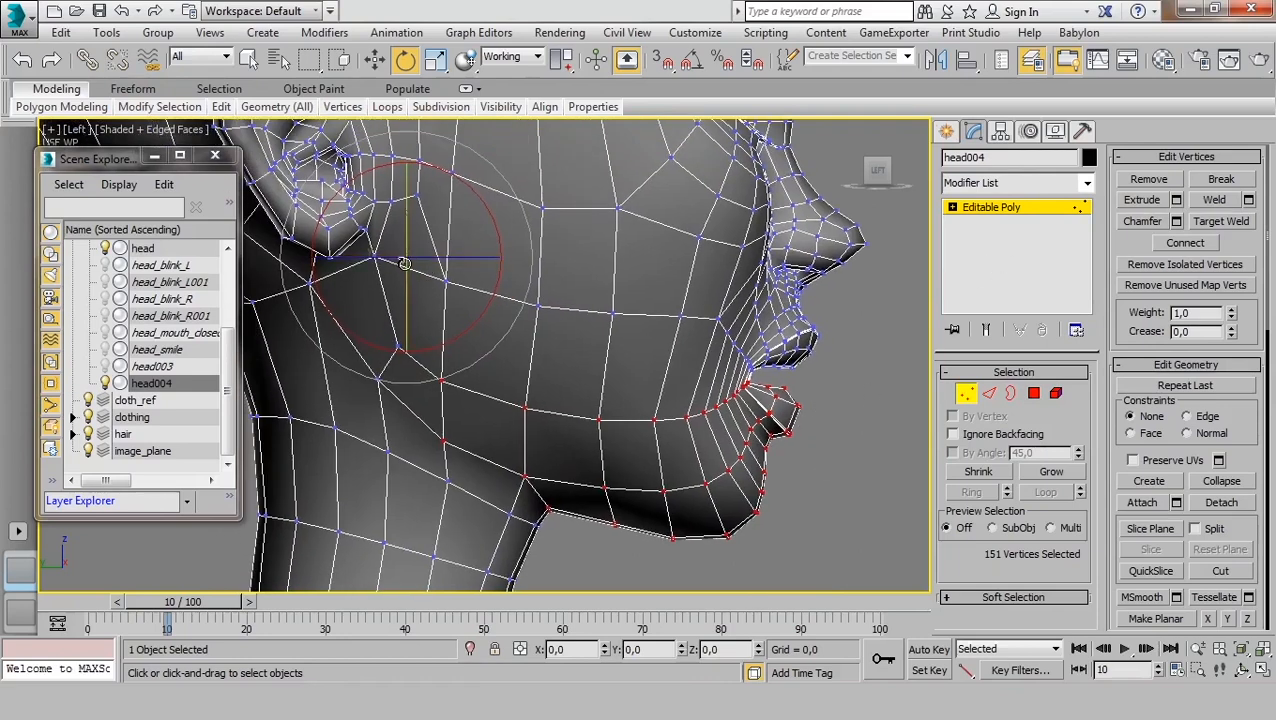
pyautogui.moveTo(497, 286); pyautogui.dragTo(504, 285)
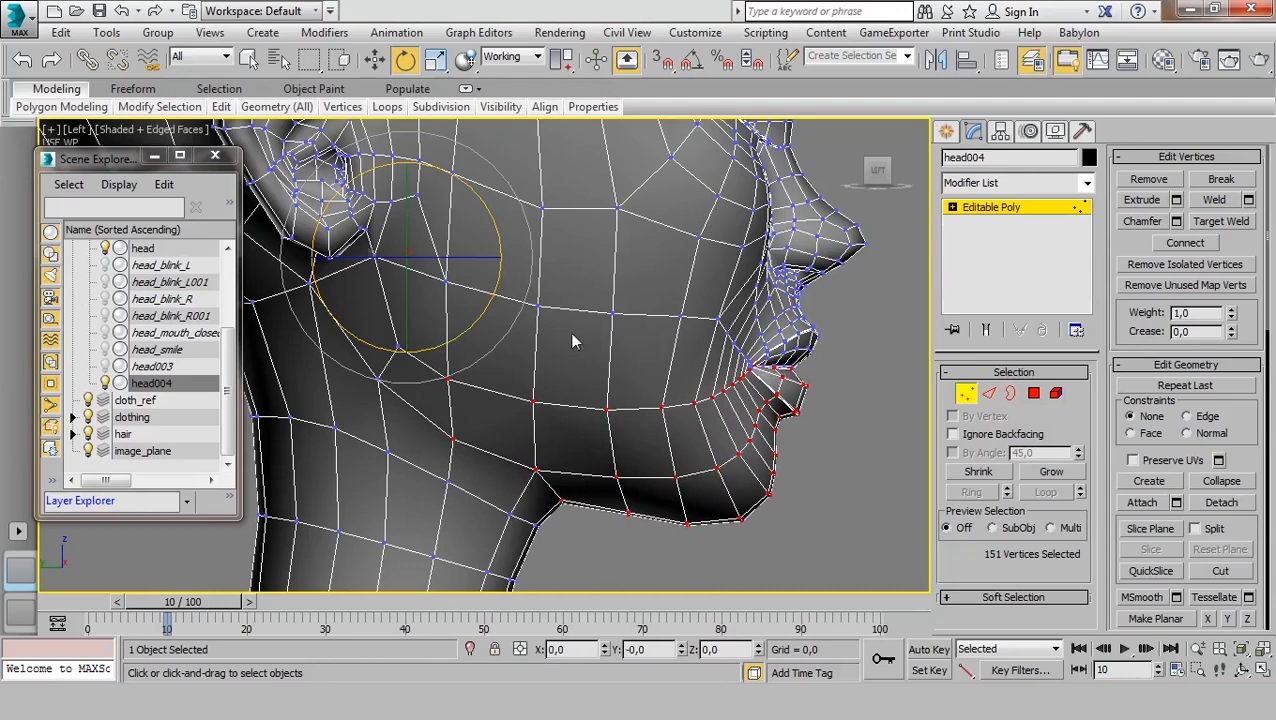
pyautogui.hotkey('ctrl', 'z')
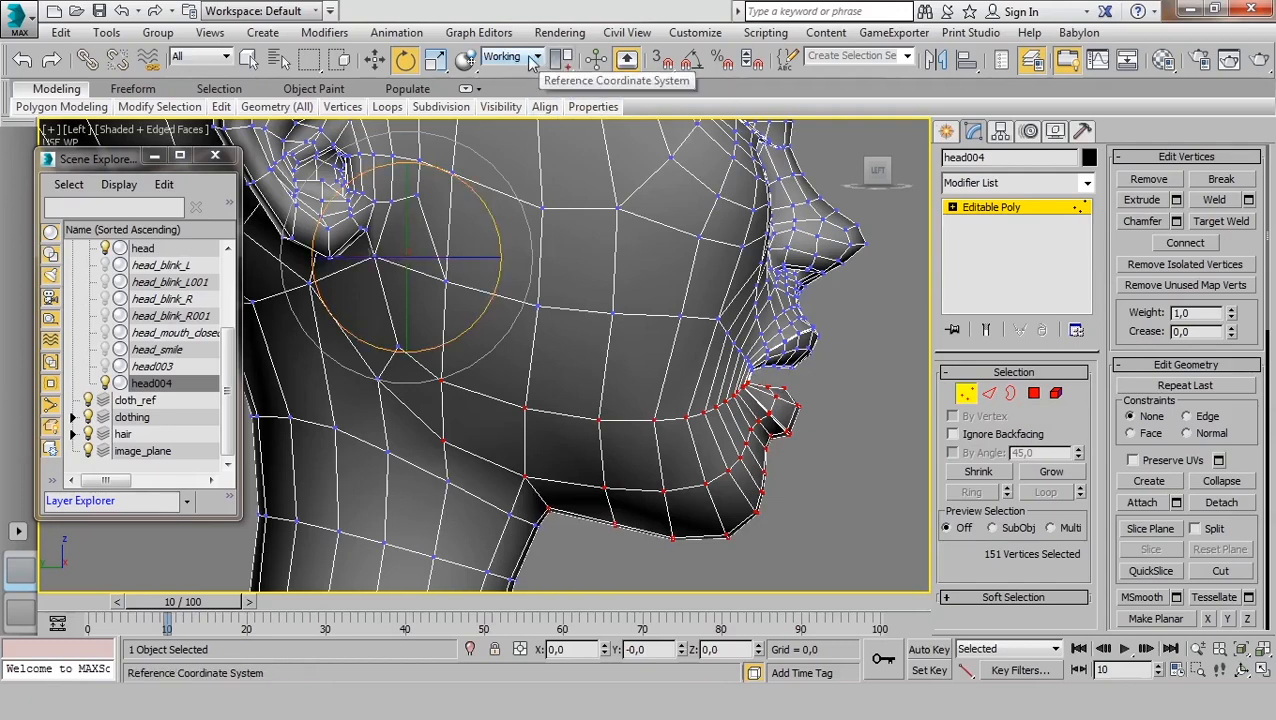
# - Use the Working coordinate system with its transform coordinate center, and rotate the jaw vertices upward to close the mouth
pyautogui.click(533, 62)
pyautogui.click(509, 164)
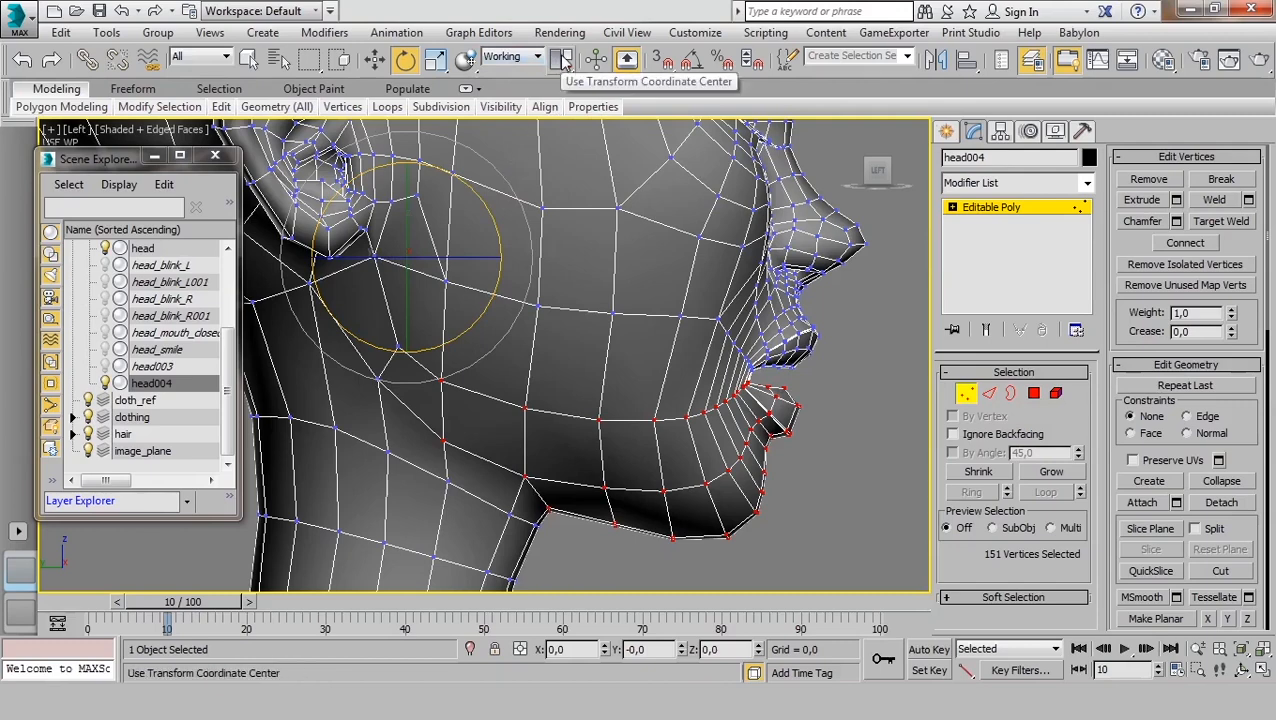
pyautogui.click(565, 62)
pyautogui.moveTo(566, 62); pyautogui.dragTo(564, 155)
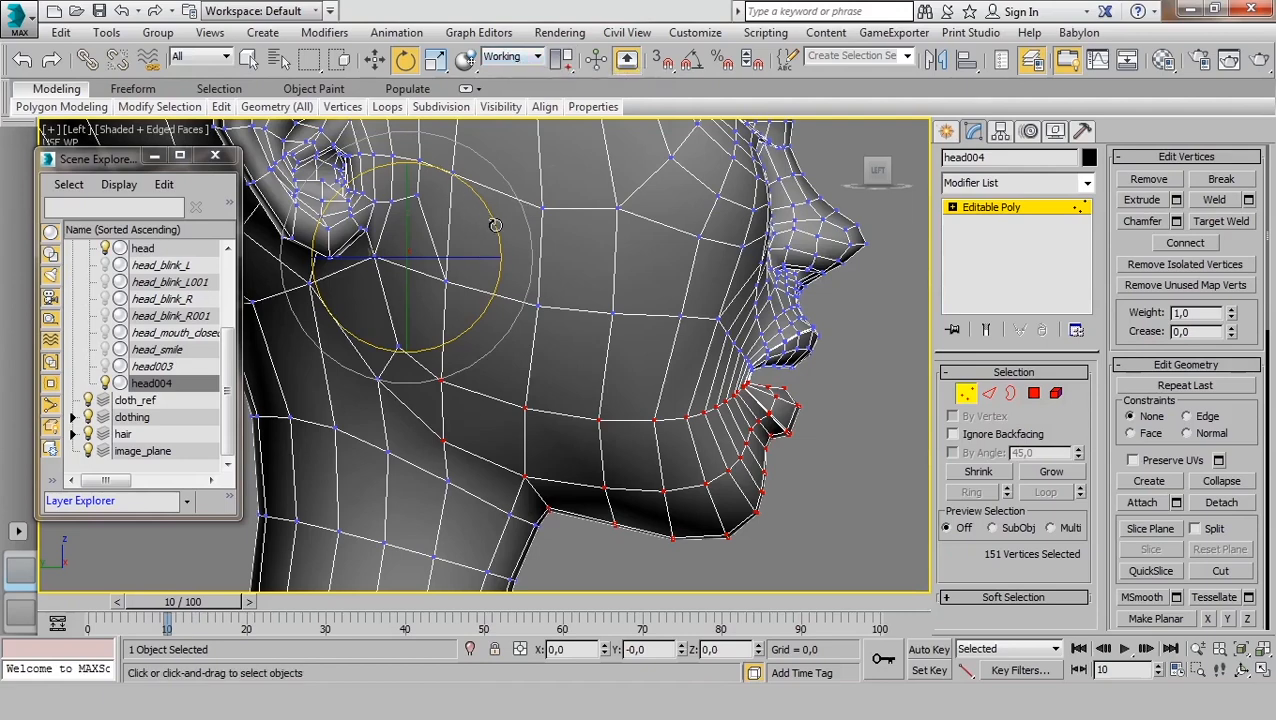
pyautogui.moveTo(495, 224); pyautogui.dragTo(495, 218)
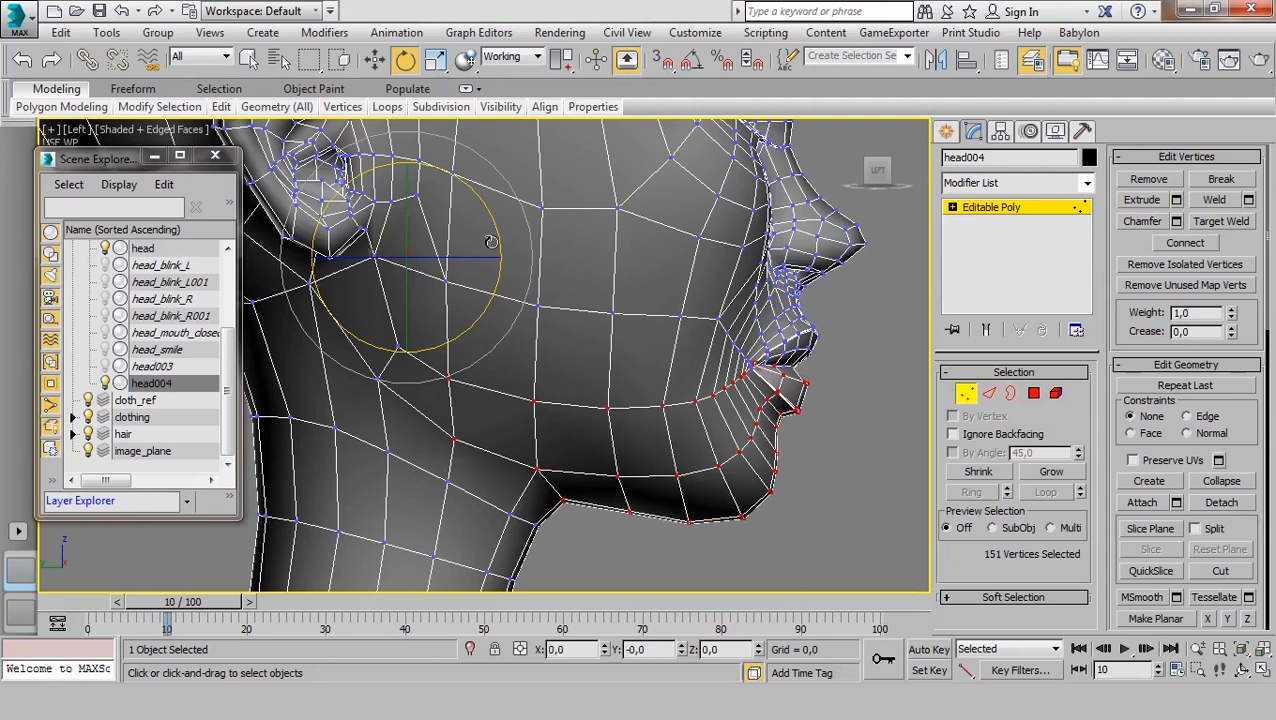
# - Center transforms on the selection again and set the reference coordinate system back to View
pyautogui.moveTo(545, 107)
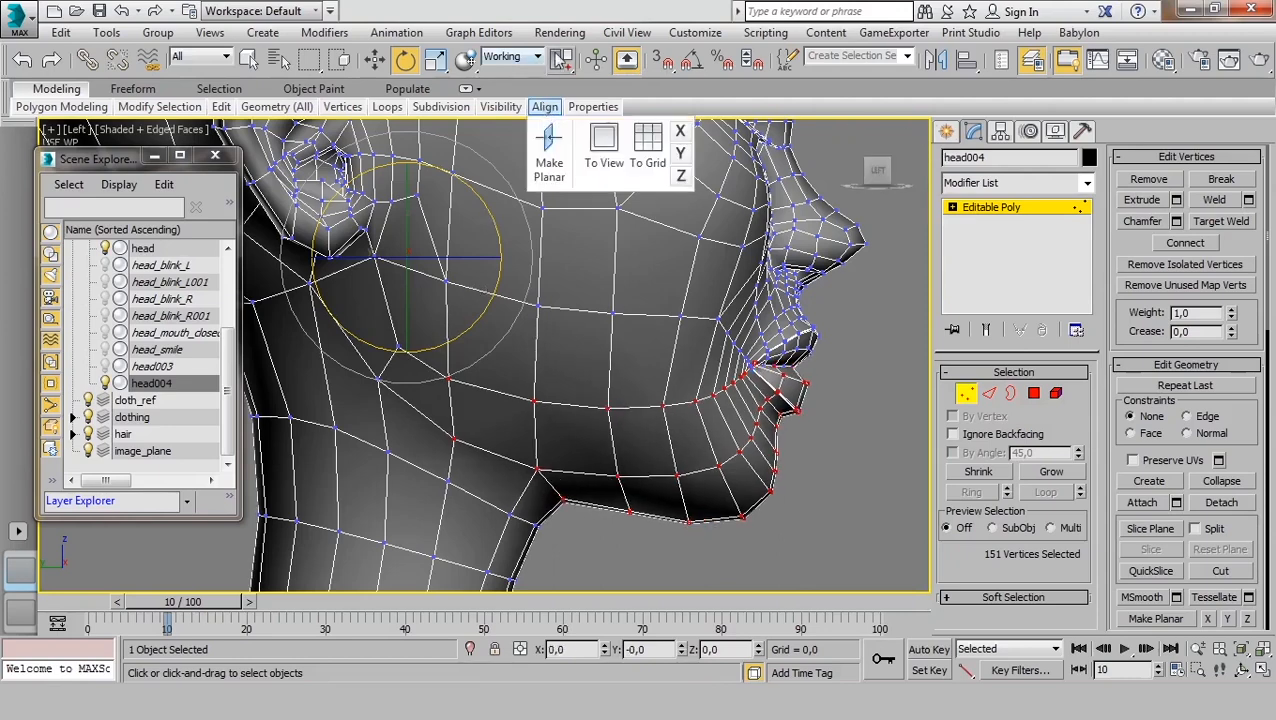
pyautogui.moveTo(560, 59); pyautogui.dragTo(561, 93)
pyautogui.click(512, 57)
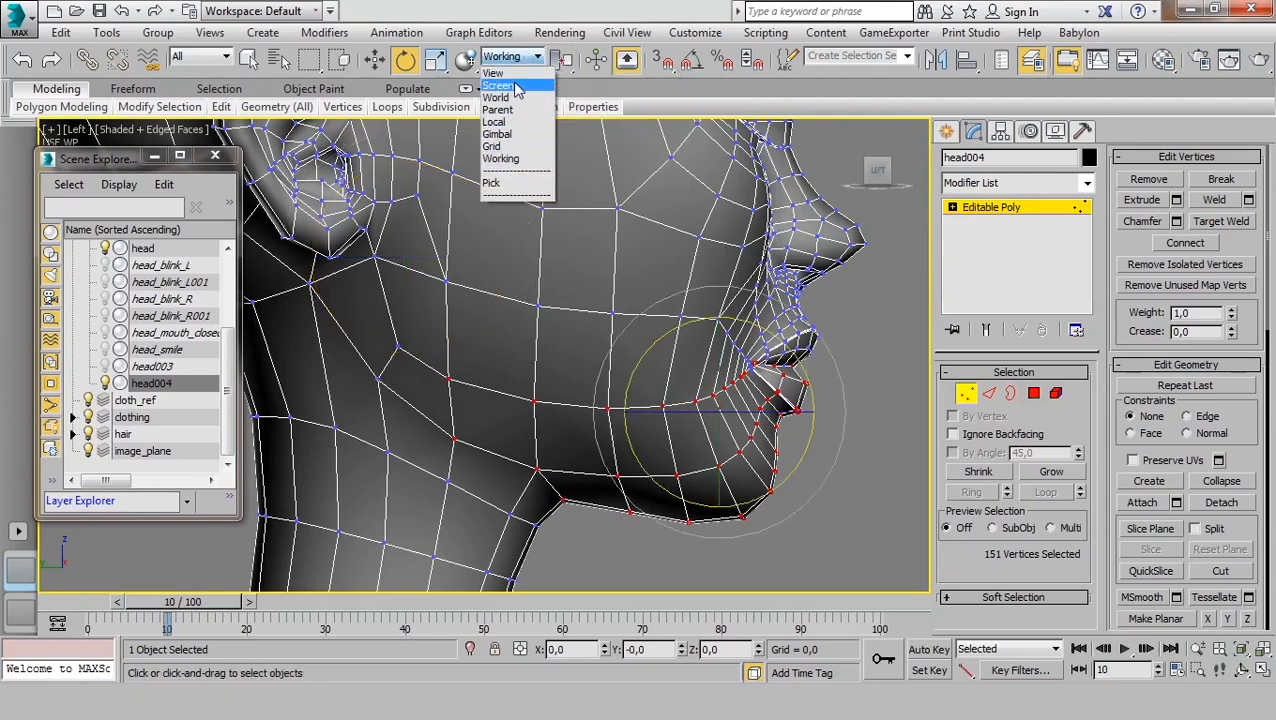
pyautogui.click(493, 73)
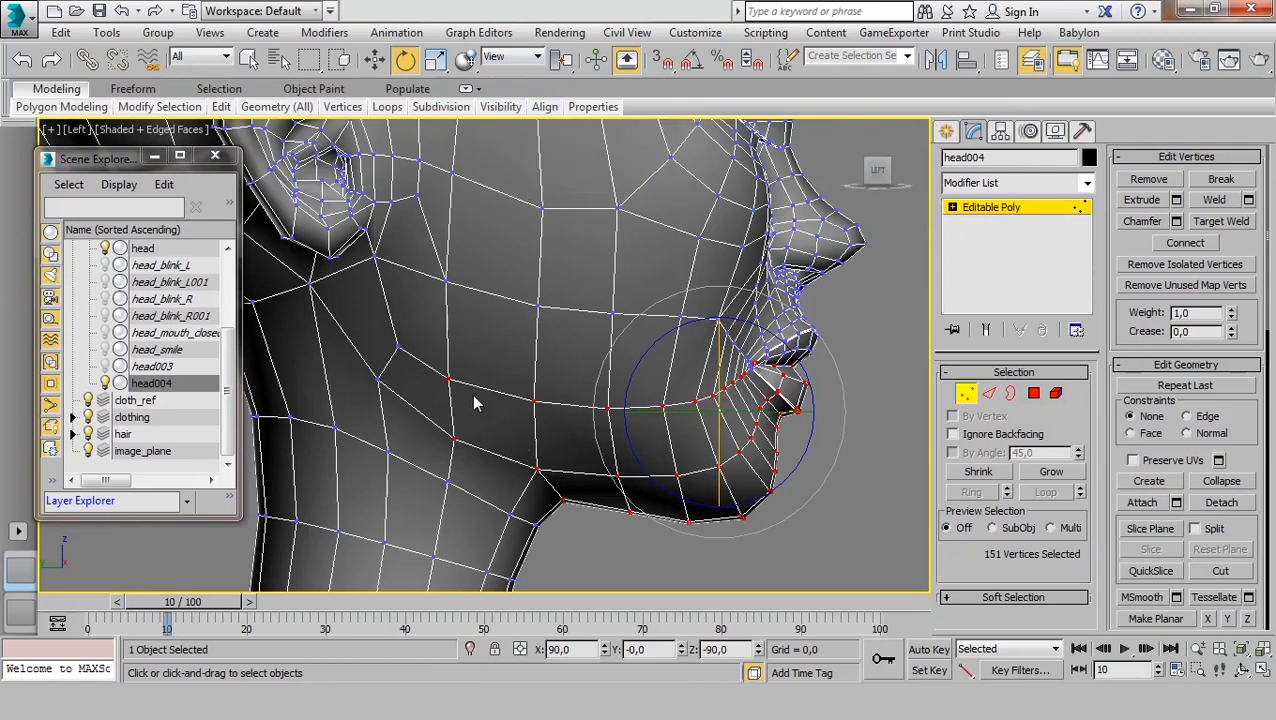
# - Select the vertices around the rear corner of the copied head's jaw and move them slightly upward
pyautogui.moveTo(407, 411); pyautogui.dragTo(368, 450)
pyautogui.press('w')
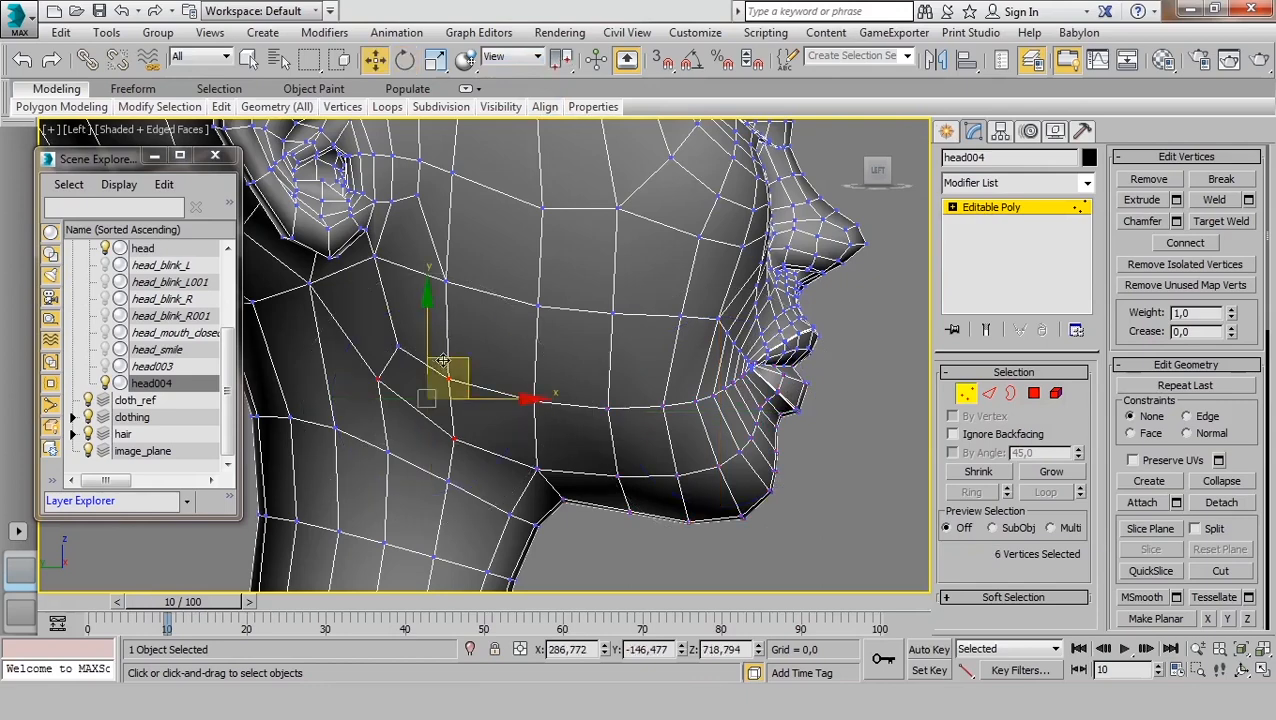
pyautogui.keyDown('ctrl'); pyautogui.click(396, 346); pyautogui.keyUp('ctrl')
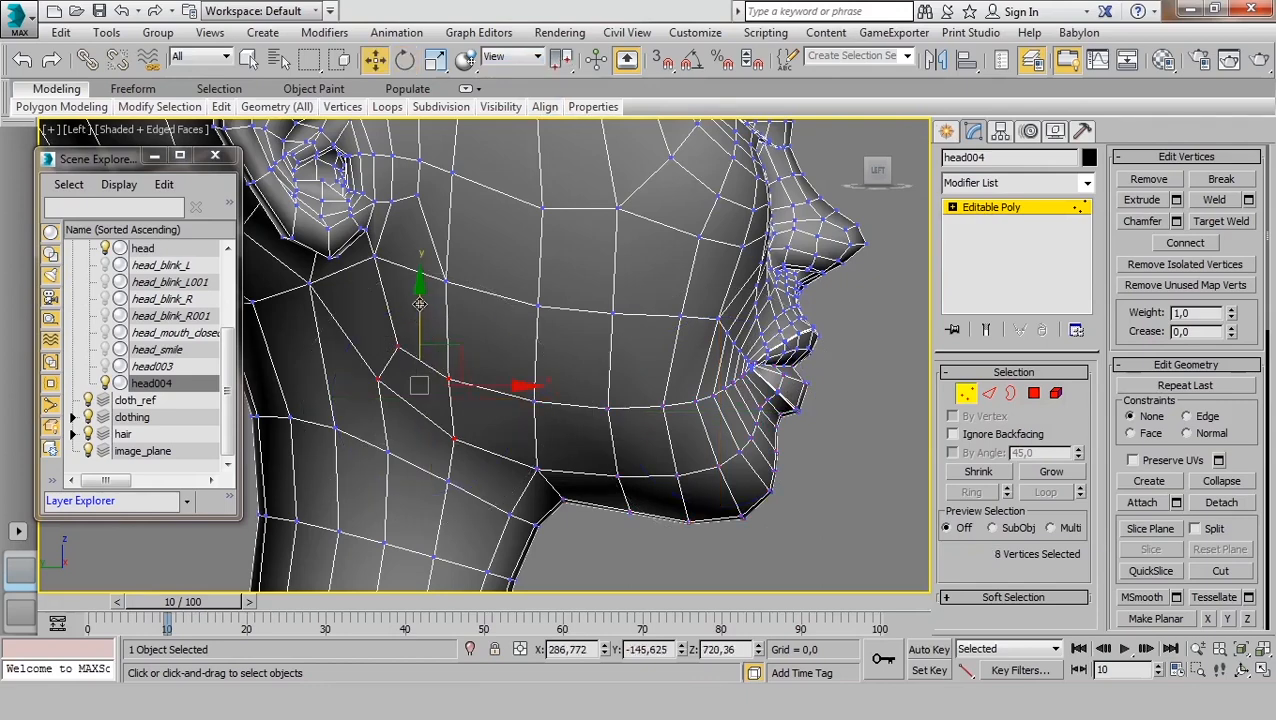
pyautogui.moveTo(421, 301); pyautogui.dragTo(421, 300)
# - Leave vertex editing and show the copied head beside the character in a shaded Perspective view without edged faces
pyautogui.keyDown('alt'); pyautogui.moveTo(682, 363); pyautogui.dragTo(501, 379, button='middle'); pyautogui.keyUp('alt')
pyautogui.scroll(-5, 669, 344)
pyautogui.press('p')
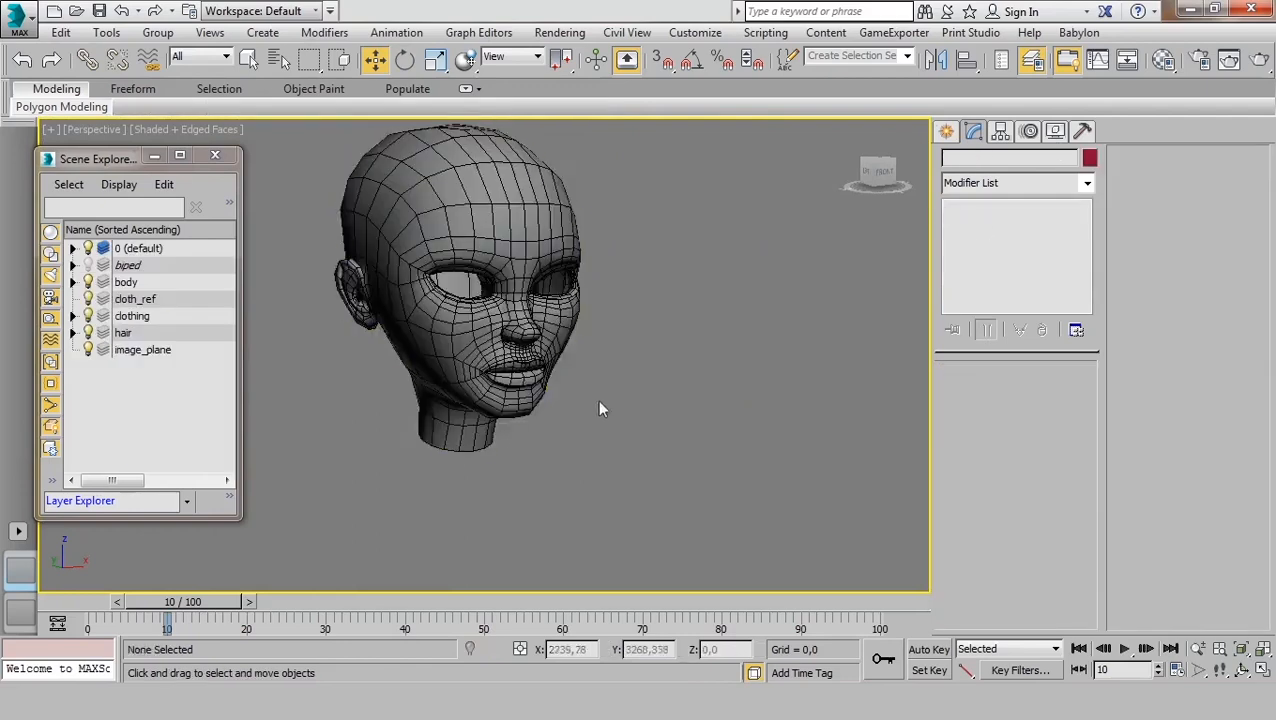
pyautogui.scroll(3, 590, 403)
pyautogui.press('F4')
pyautogui.scroll(-5, 513, 386)
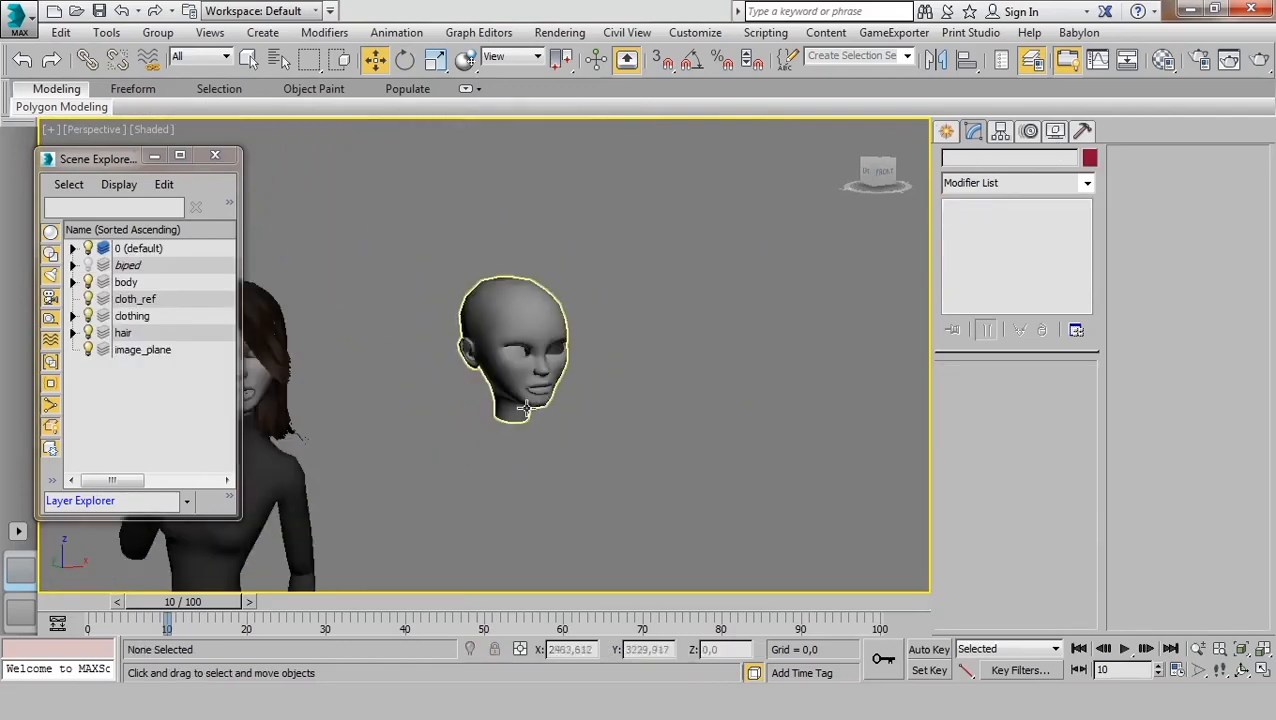
pyautogui.moveTo(419, 430); pyautogui.dragTo(541, 421, button='middle')
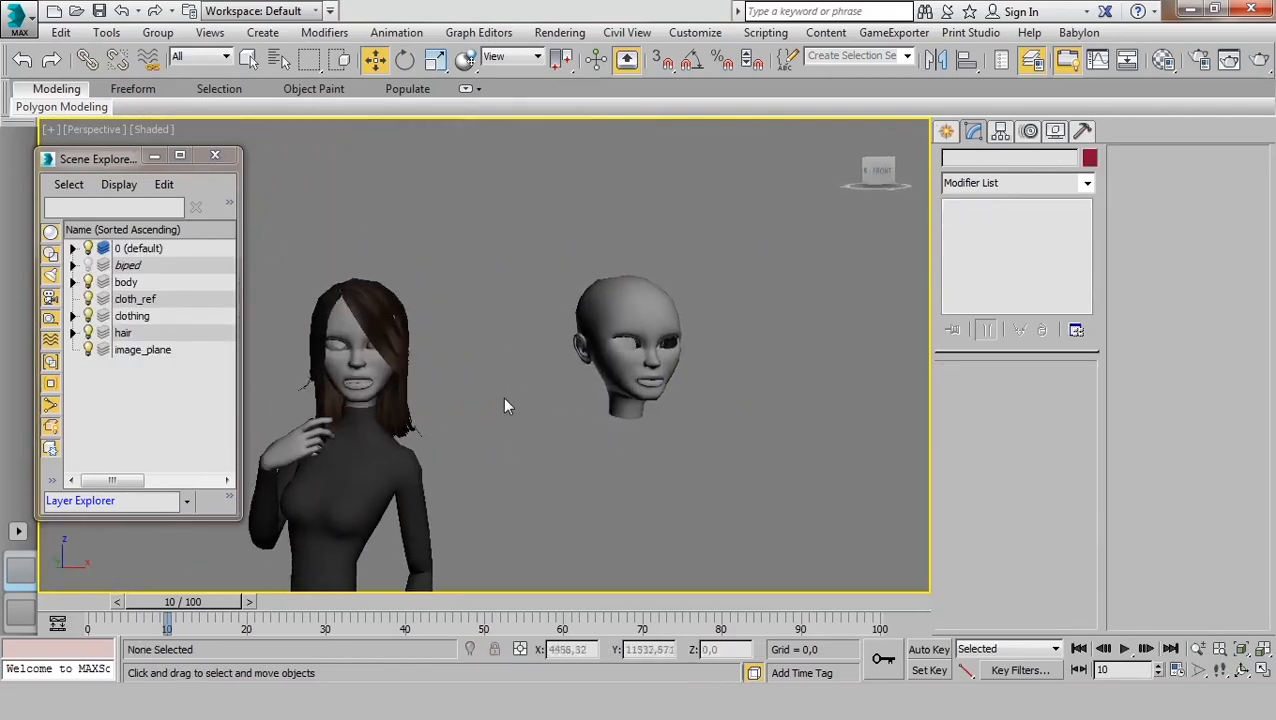
# - Add a Morpher modifier to the character's skinned head
pyautogui.click(357, 369)
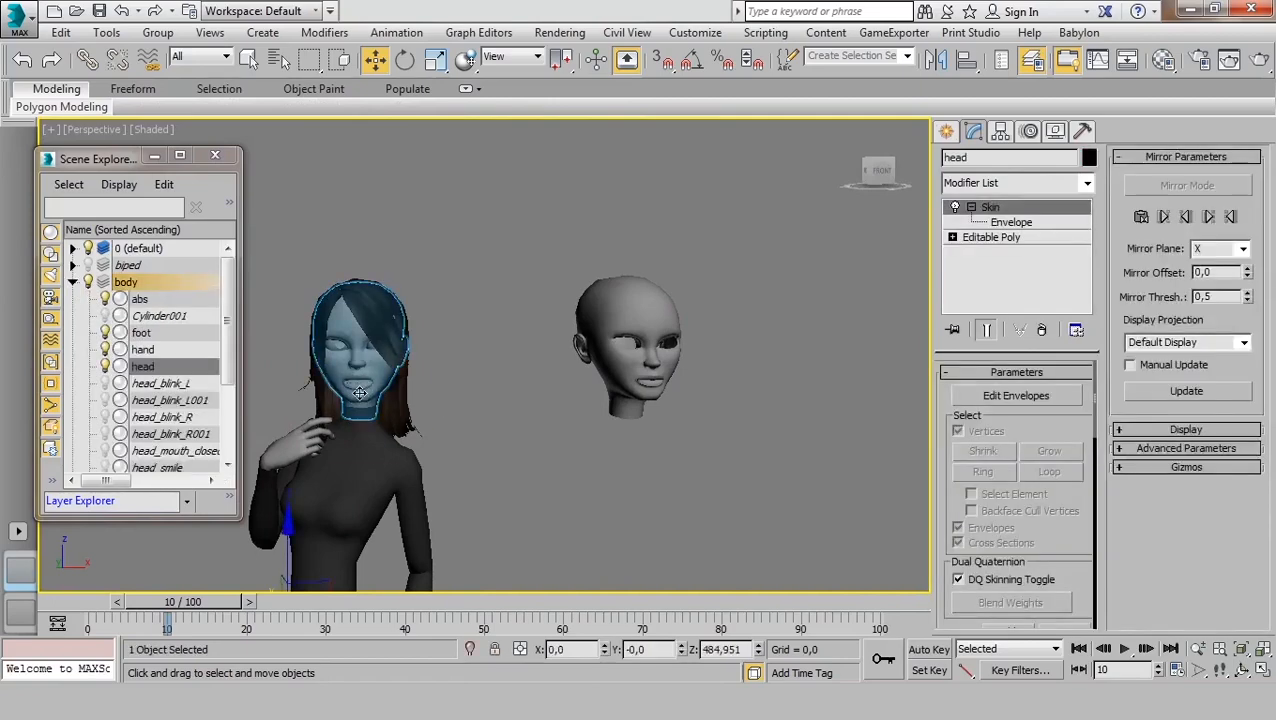
pyautogui.click(1085, 186)
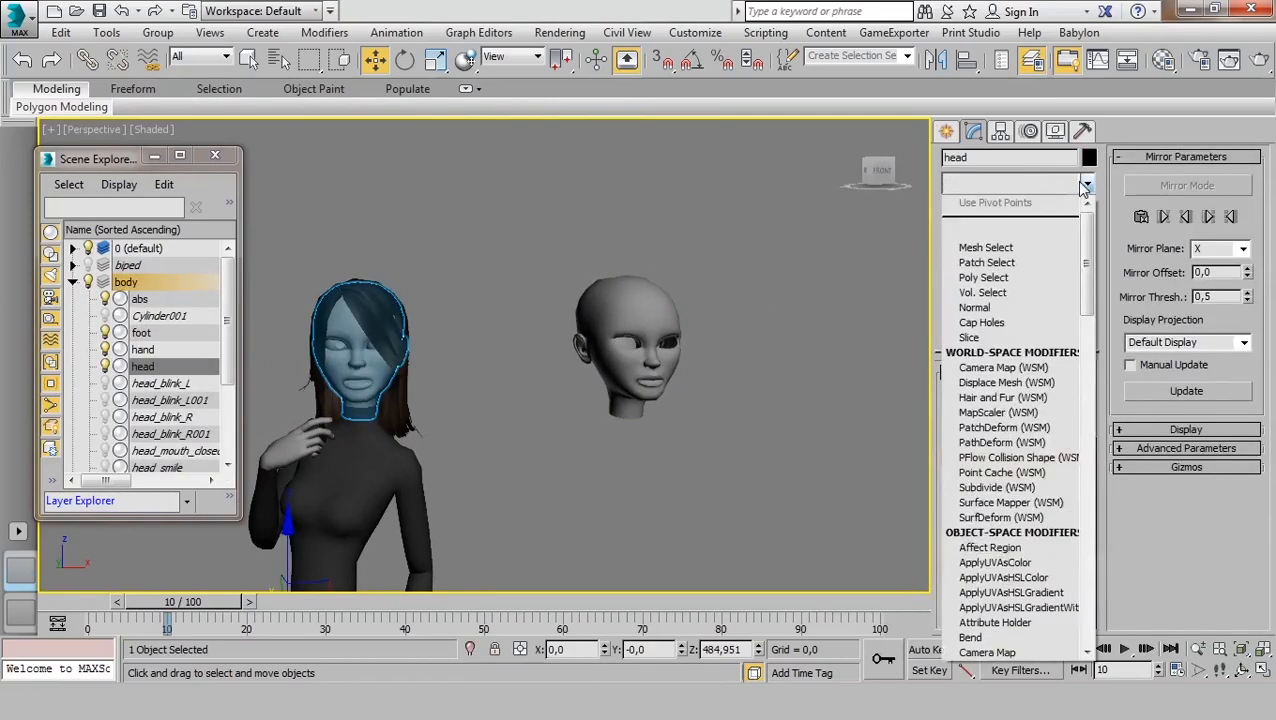
pyautogui.write('mo')
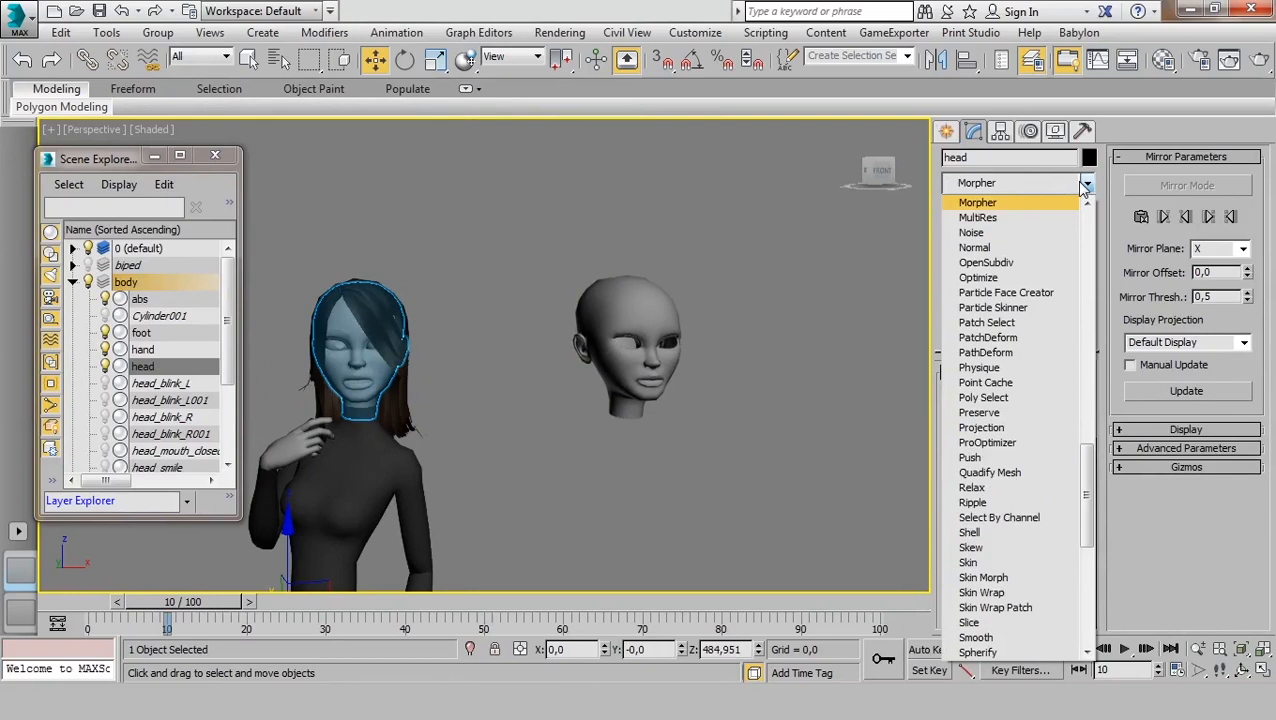
pyautogui.click(1000, 203)
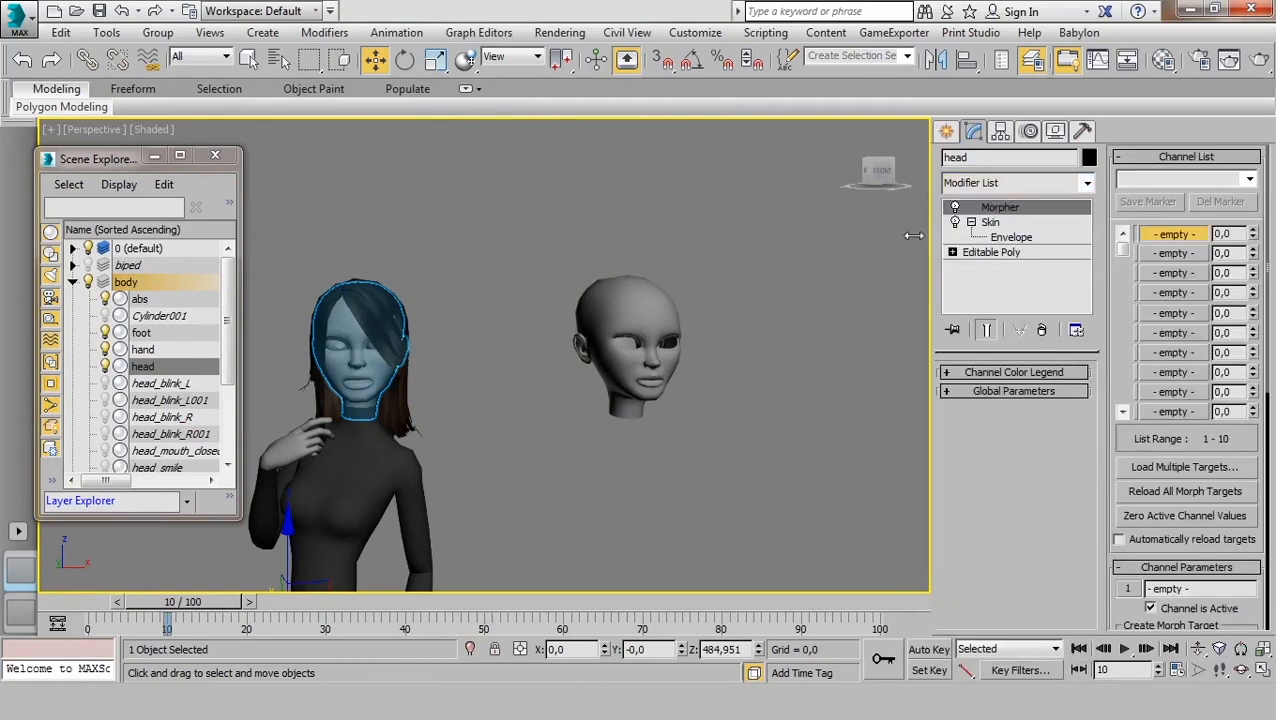
# - Load the copied head, head004, from the scene as the target of the first morph channel
pyautogui.rightClick(1183, 238)
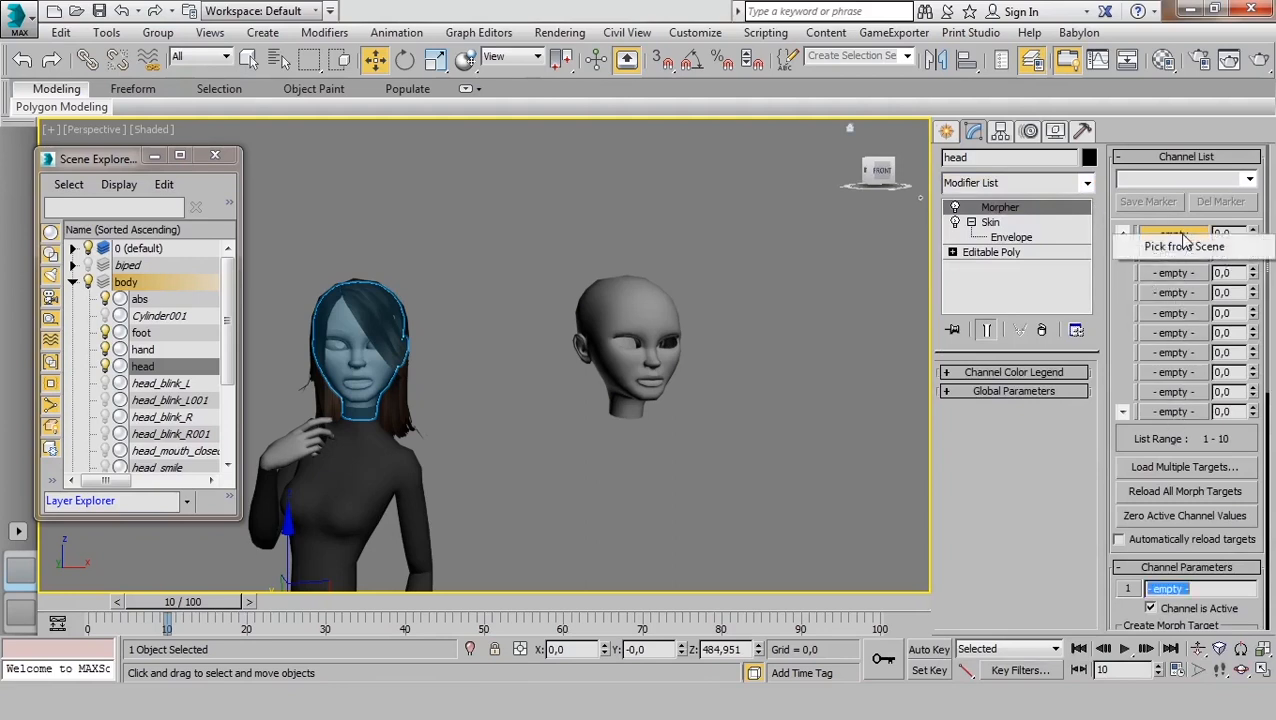
pyautogui.click(1185, 244)
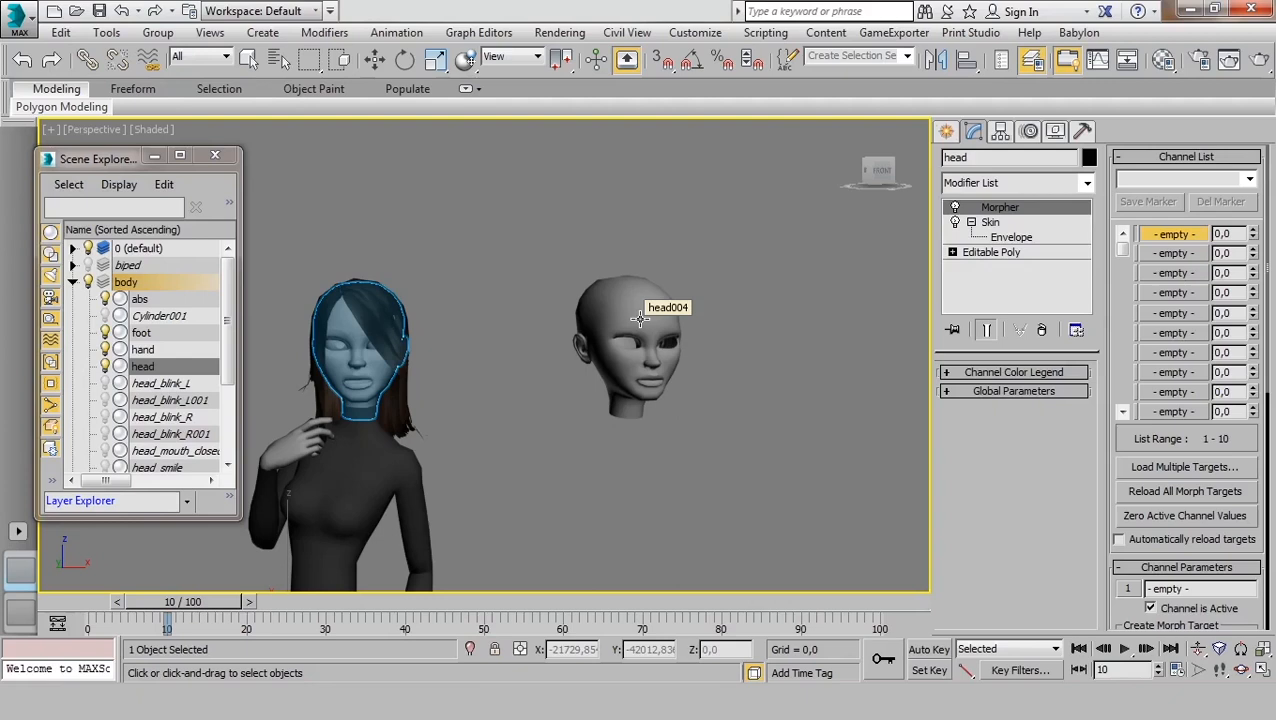
pyautogui.press('w')
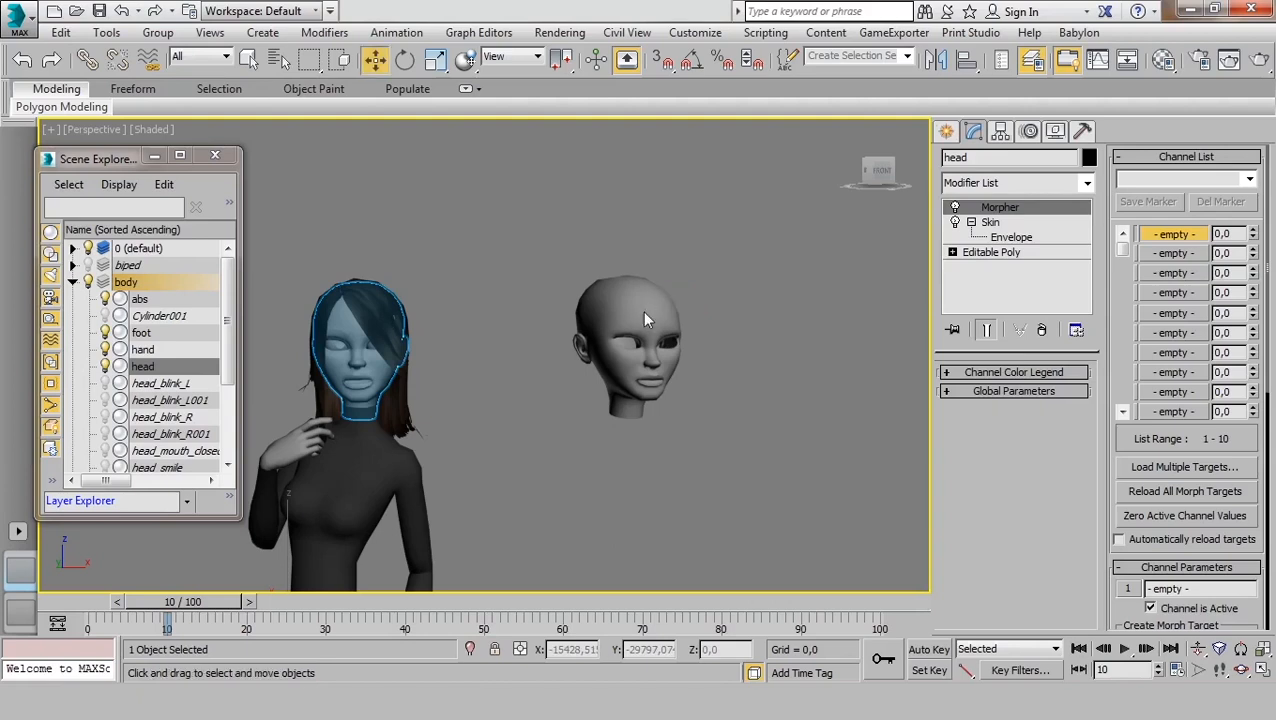
pyautogui.click(645, 318)
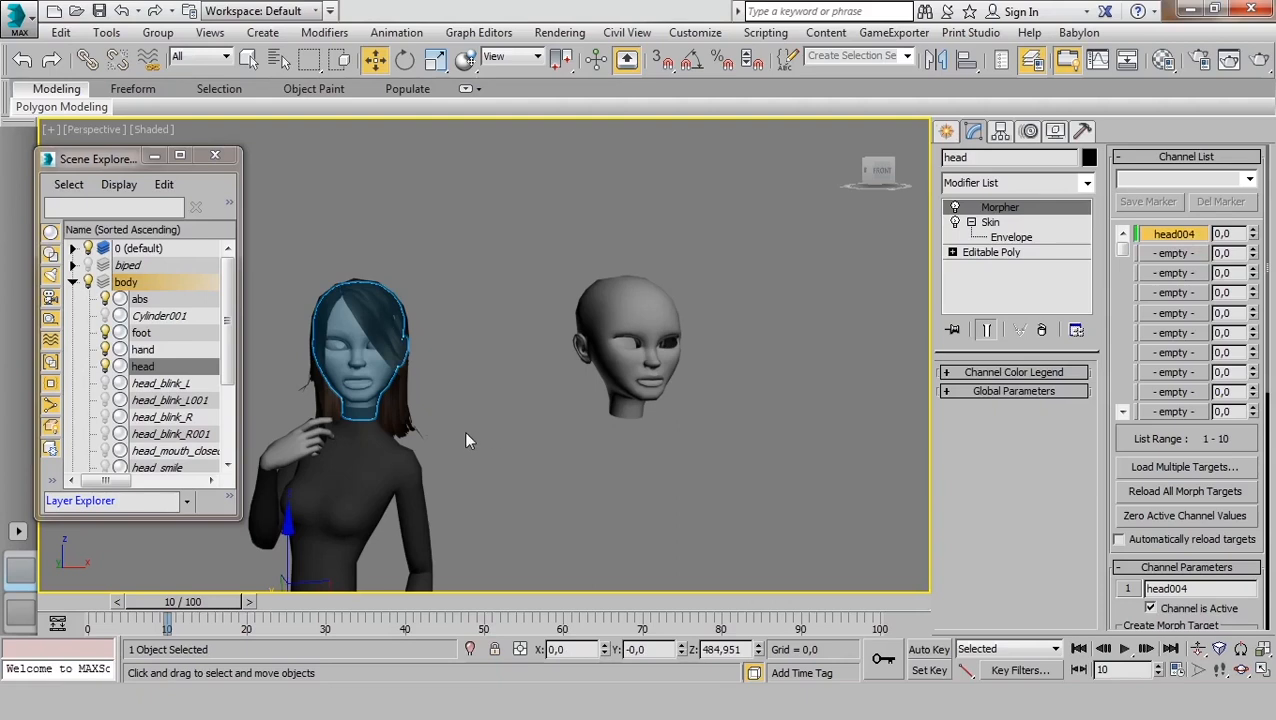
# - Frame the character's head and raise the head004 morph channel to 100
pyautogui.keyDown('alt'); pyautogui.moveTo(464, 431); pyautogui.dragTo(710, 387, button='middle'); pyautogui.keyUp('alt')
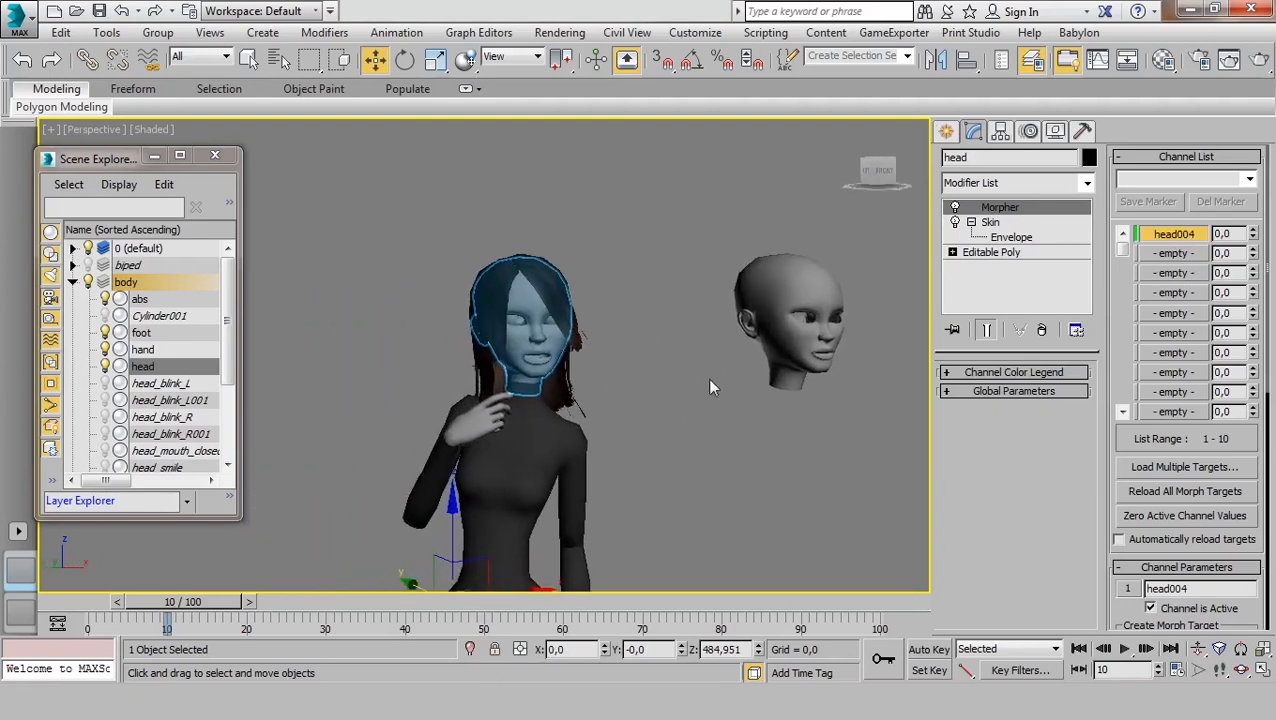
pyautogui.scroll(3, 669, 346)
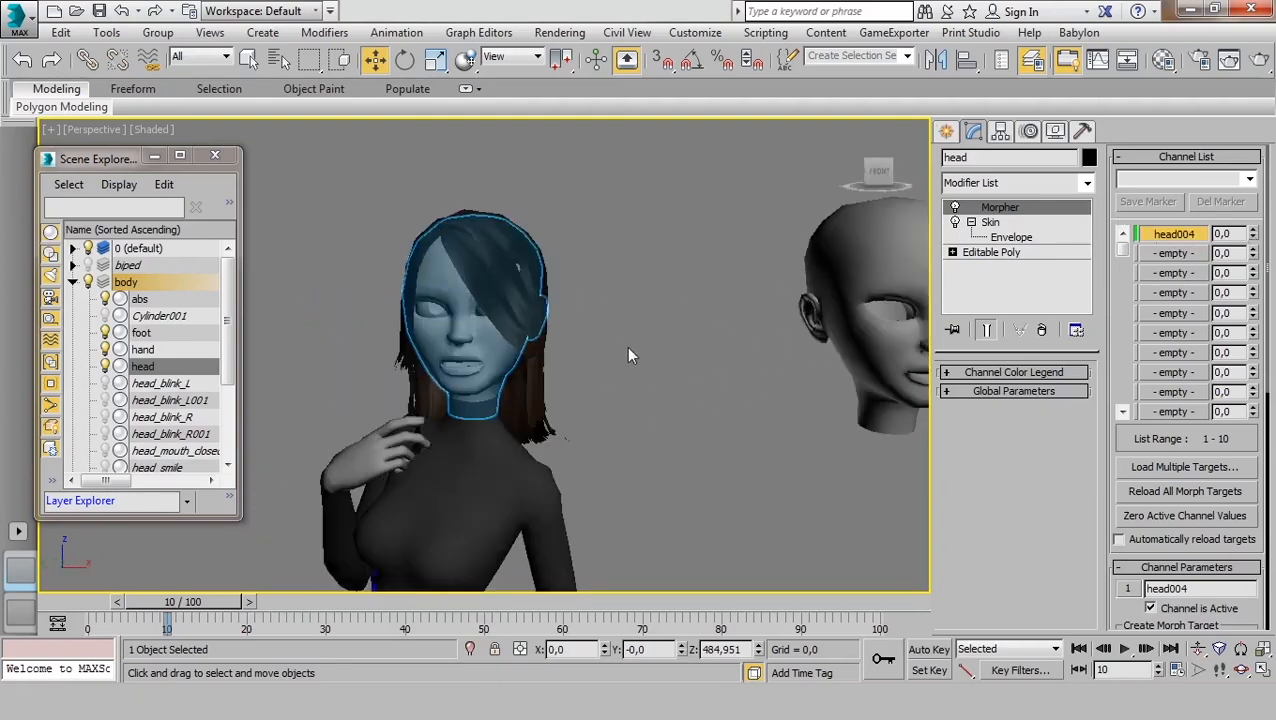
pyautogui.moveTo(650, 341); pyautogui.dragTo(760, 366, button='middle')
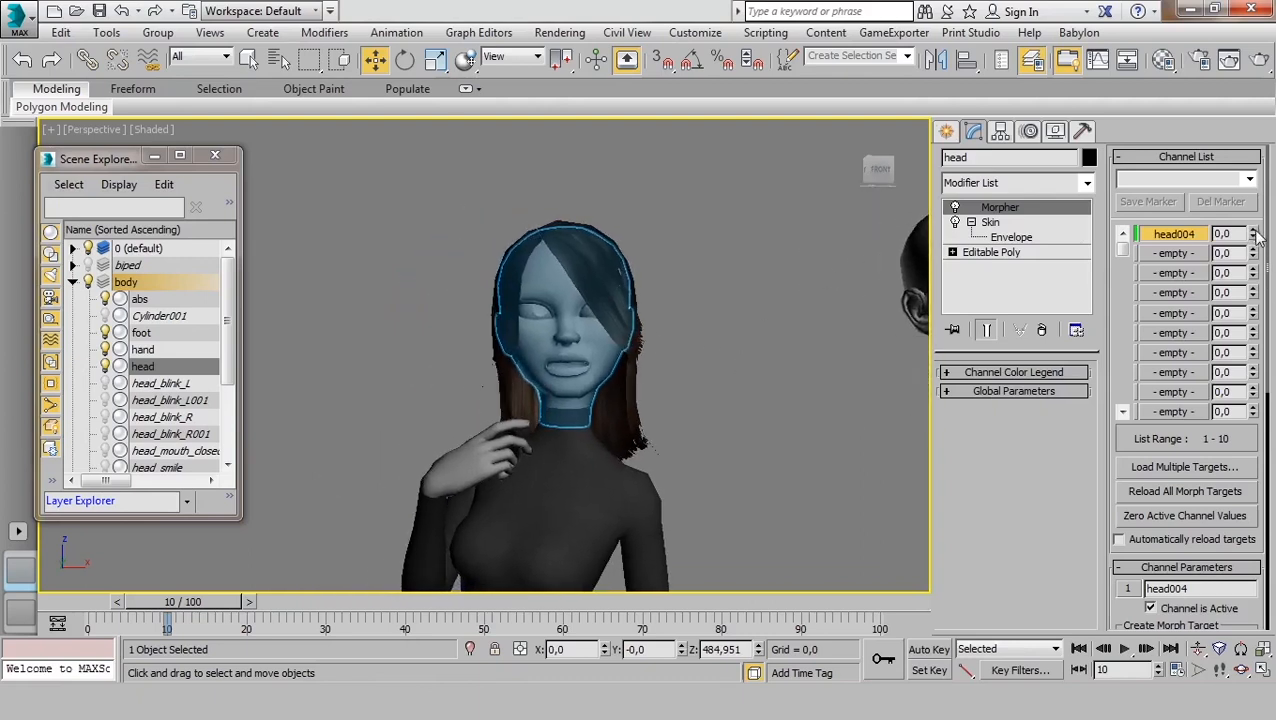
pyautogui.moveTo(1255, 233); pyautogui.dragTo(1259, 22)
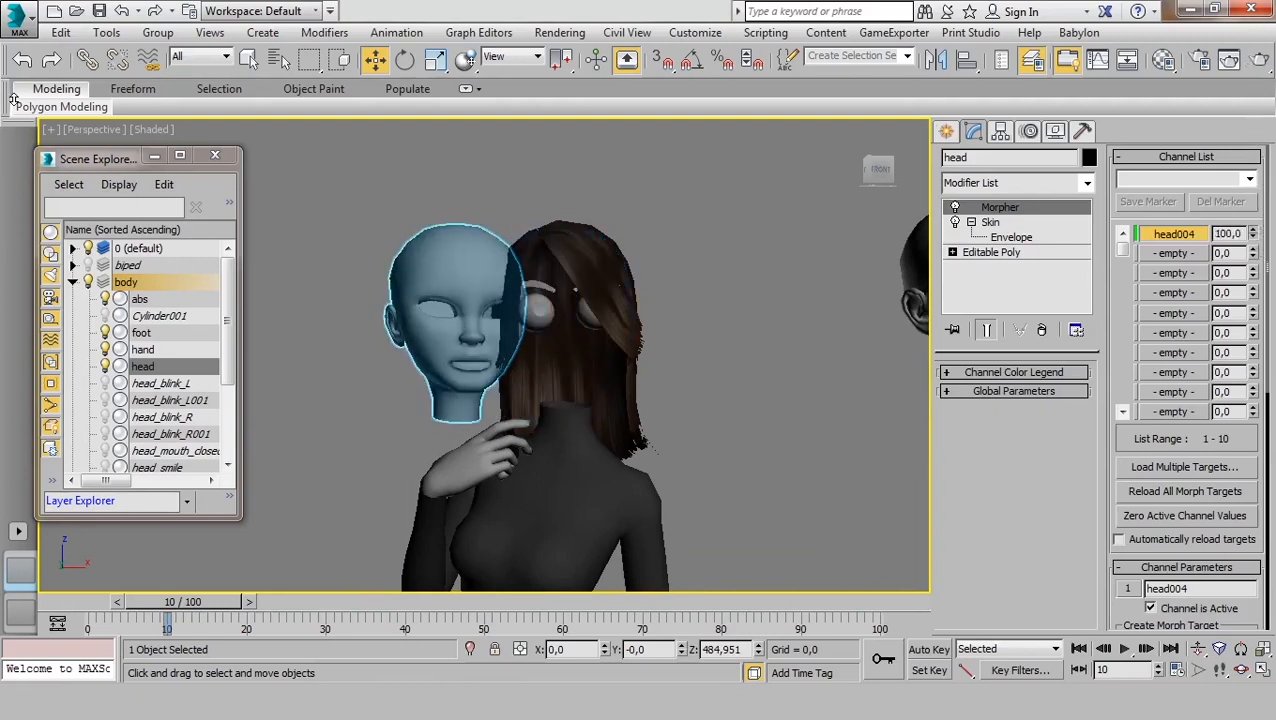
pyautogui.moveTo(14, 99); pyautogui.dragTo(88, 668)
# - Examine the morph effect at frame 0 by varying the head004 channel, and return to frame 10
pyautogui.moveTo(185, 602); pyautogui.dragTo(45, 610)
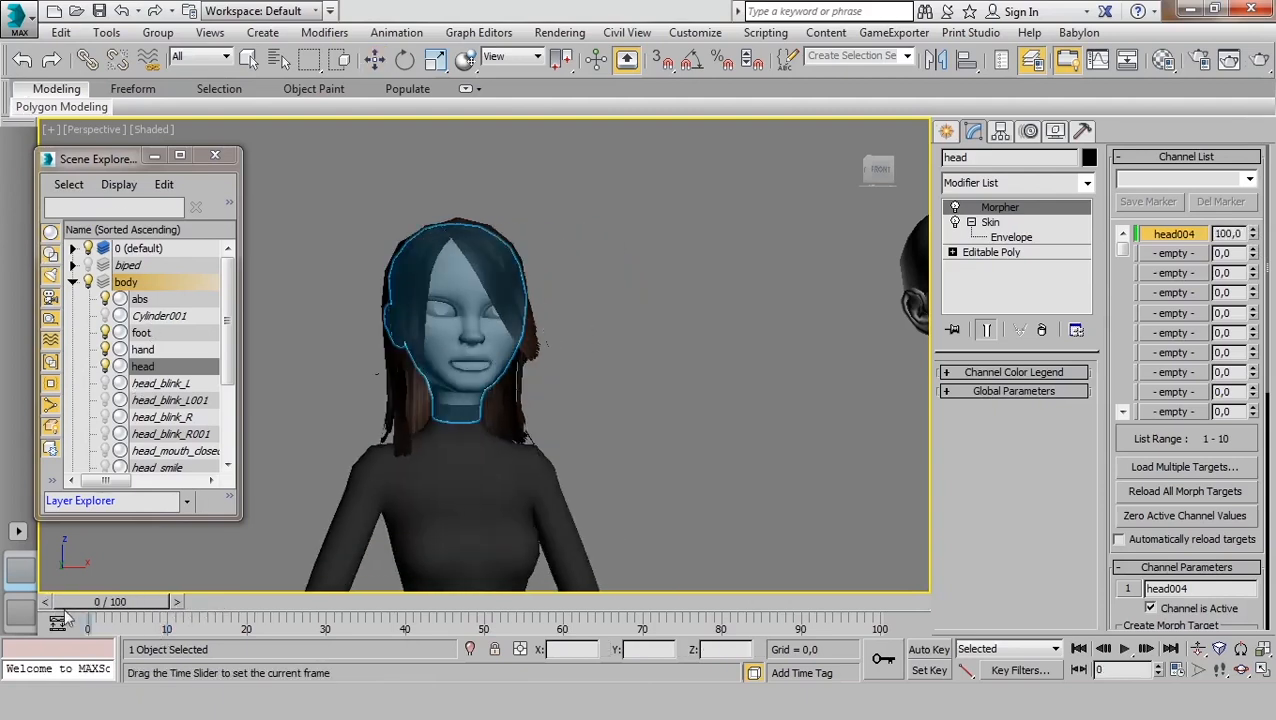
pyautogui.rightClick(1253, 233)
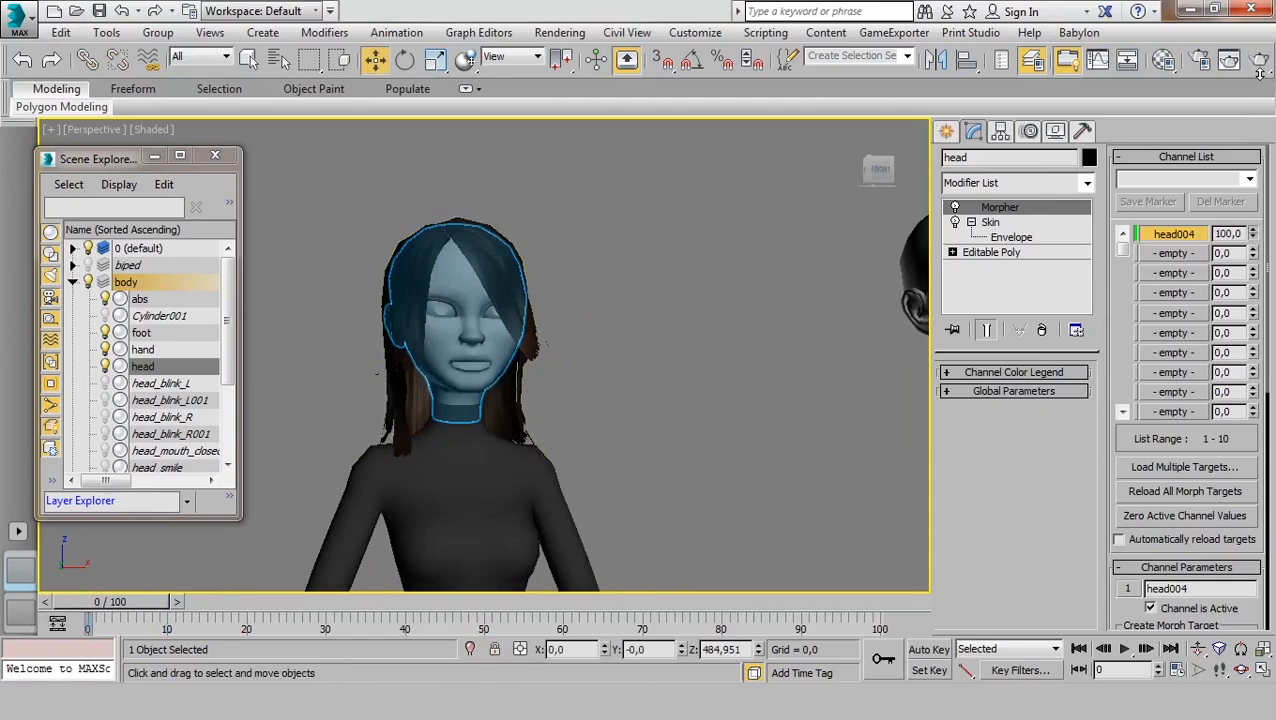
pyautogui.moveTo(49, 394); pyautogui.dragTo(3, 478)
pyautogui.moveTo(97, 606); pyautogui.dragTo(192, 600)
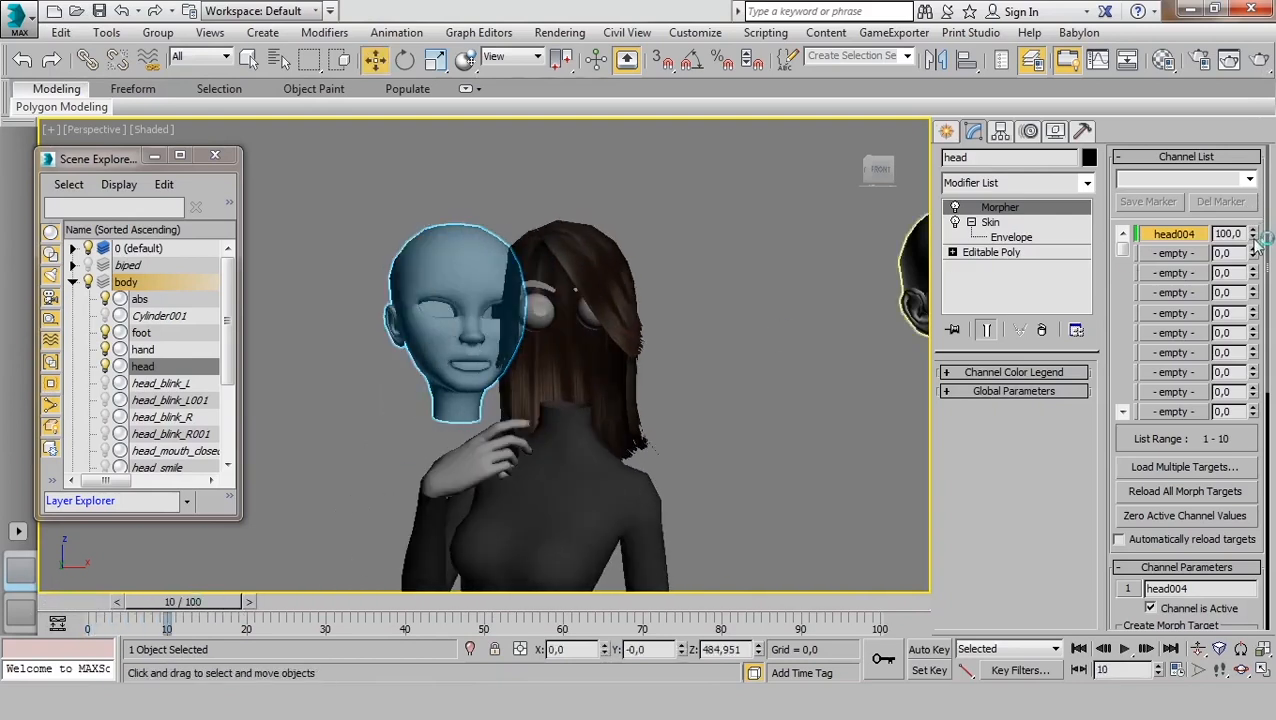
# - Test the head004 channel on the posed character at frame 10 by lowering it to 0 and raising it back to 100
pyautogui.moveTo(1253, 236); pyautogui.dragTo(41, 115)
pyautogui.moveTo(57, 197); pyautogui.dragTo(77, 401)
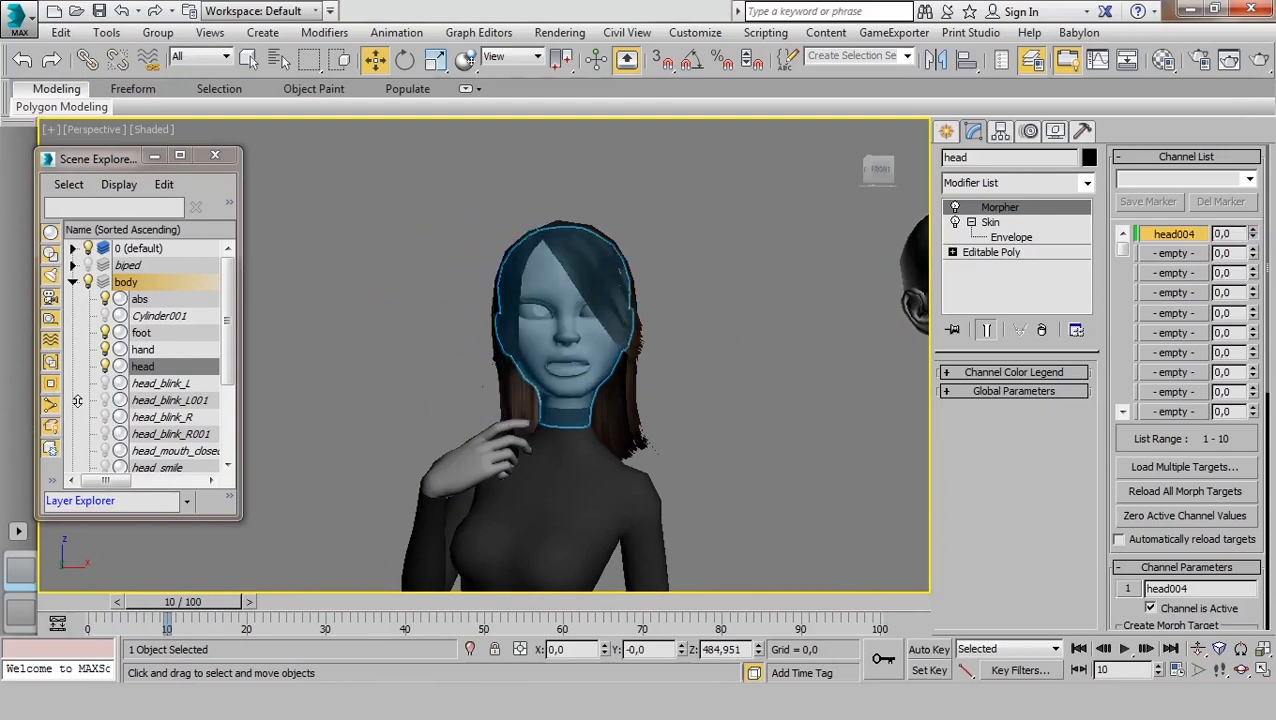
pyautogui.moveTo(95, 444); pyautogui.dragTo(216, 462)
pyautogui.moveTo(1256, 238); pyautogui.dragTo(1246, 100)
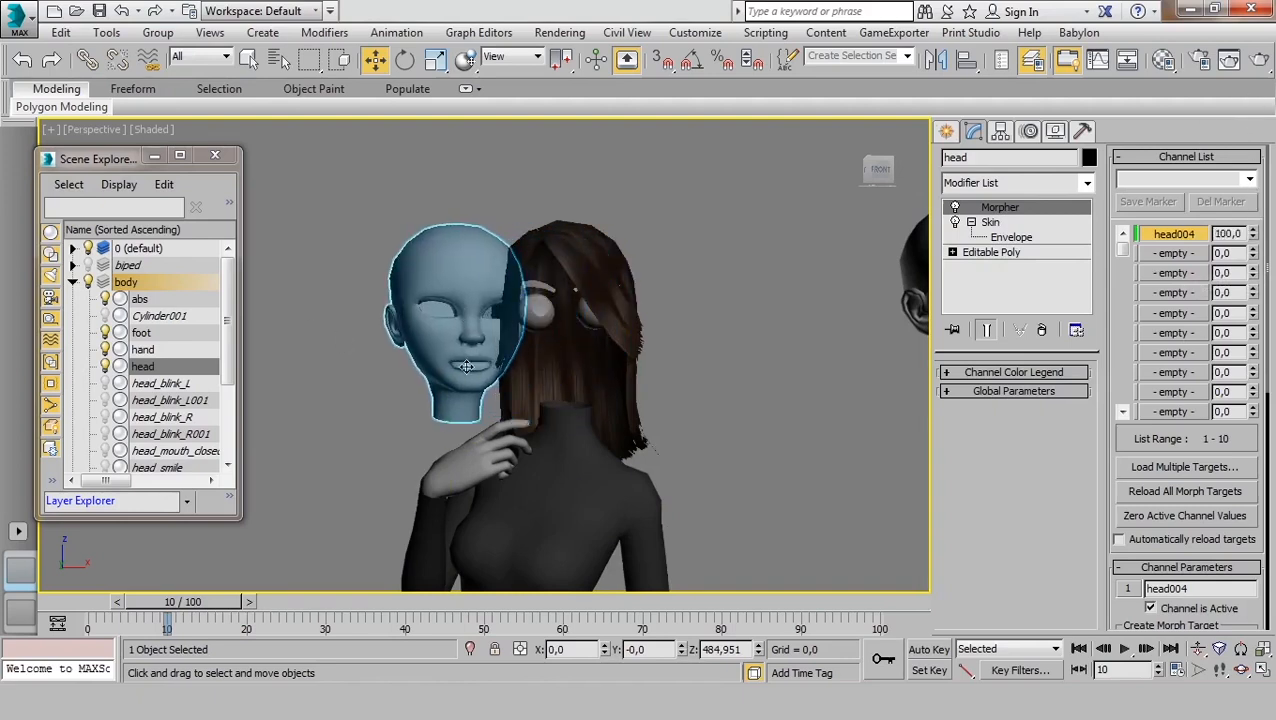
# - Reorder the head's modifier stack so that Morpher sits below Skin, directly above Editable Poly
pyautogui.moveTo(785, 407); pyautogui.dragTo(665, 407, button='middle')
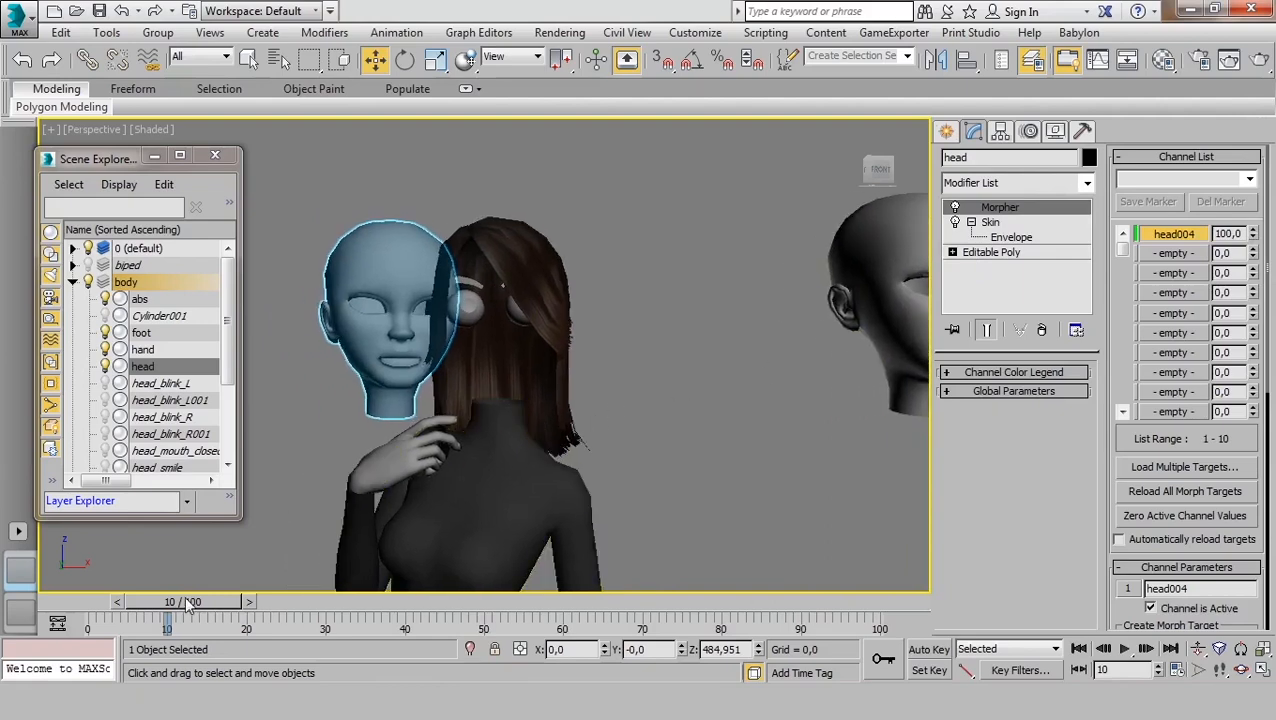
pyautogui.moveTo(190, 604)
pyautogui.mouseDown()
pyautogui.moveTo(105, 606)
pyautogui.moveTo(190, 607)
pyautogui.mouseUp()
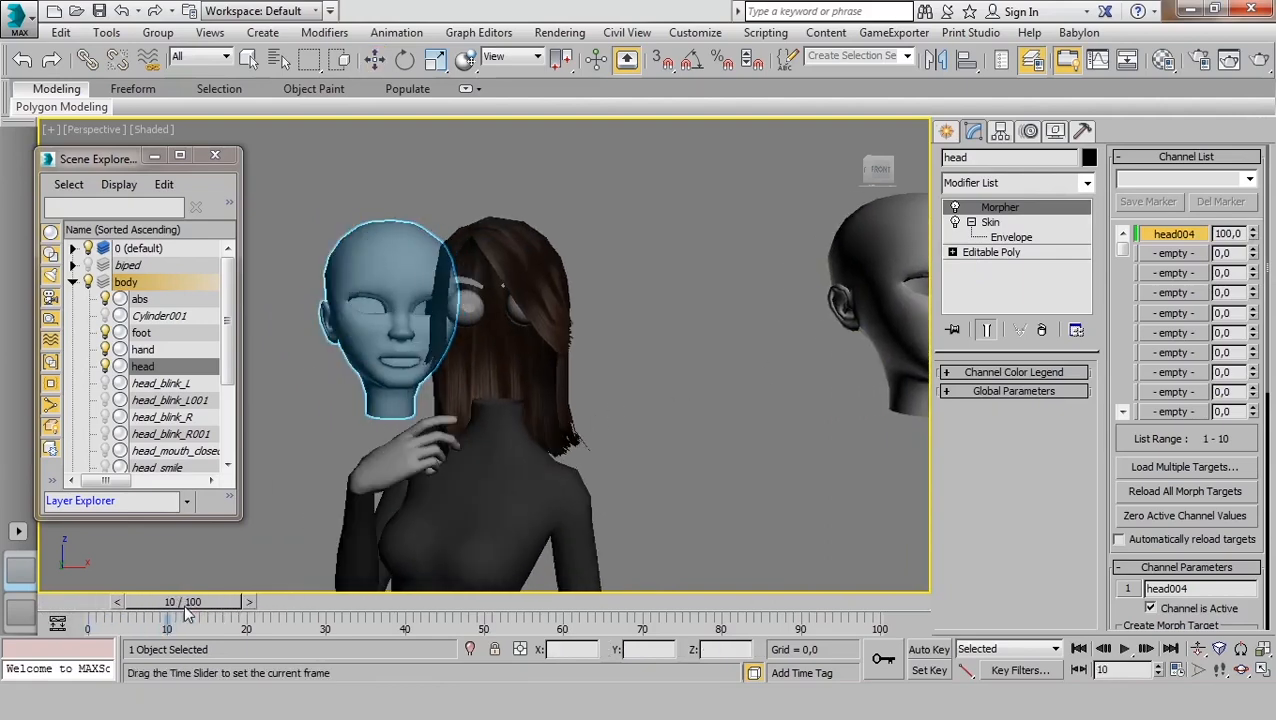
pyautogui.press('w')
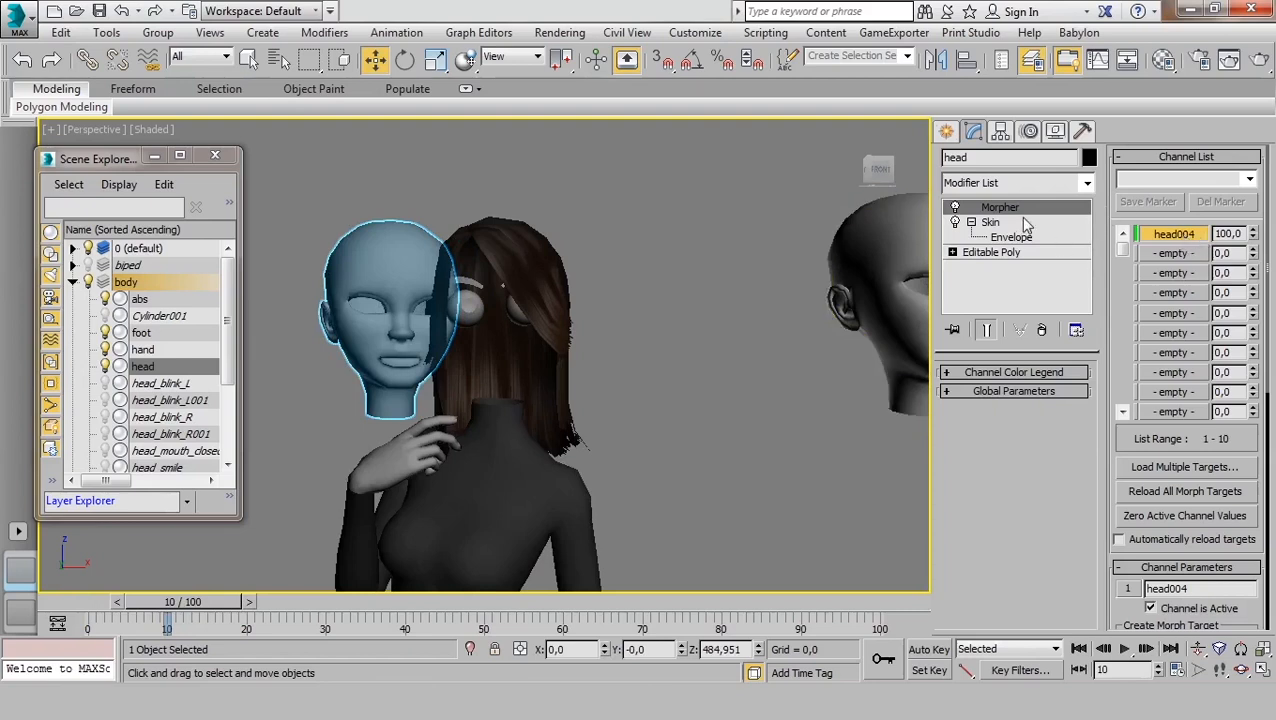
pyautogui.moveTo(1010, 210); pyautogui.dragTo(1014, 252)
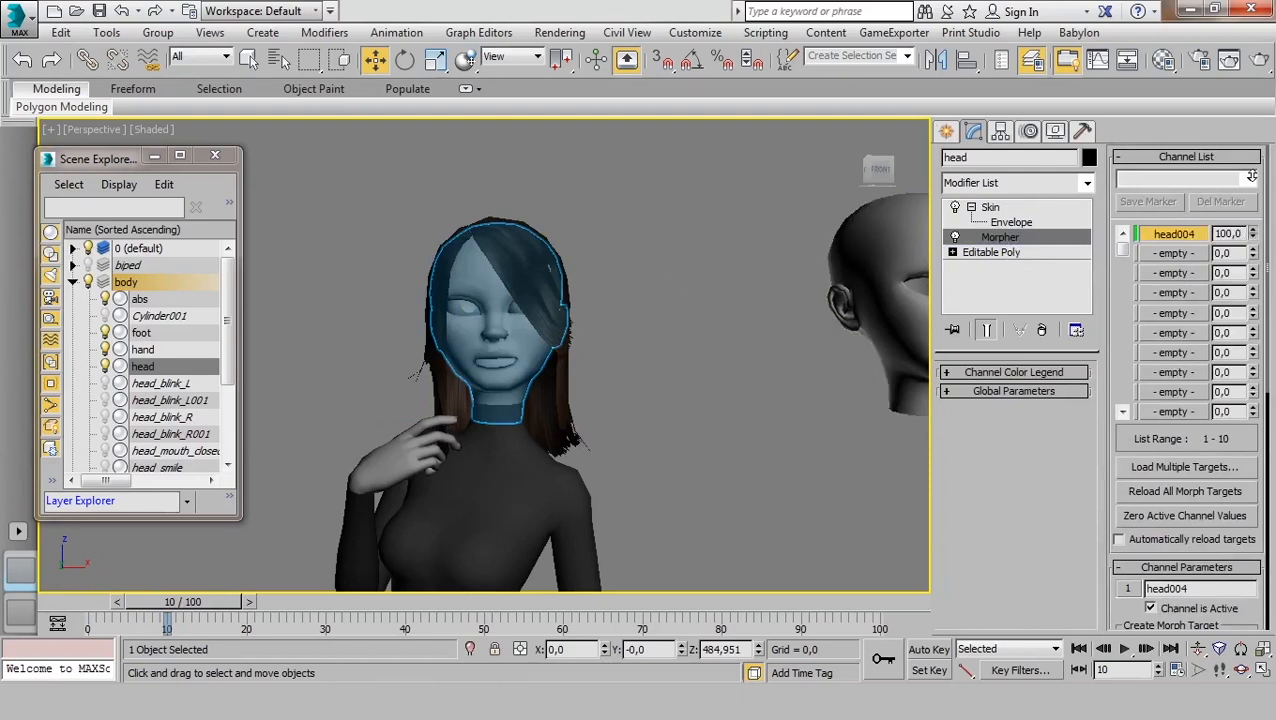
# - Test the head004 channel with Morpher below Skin on the posed head, and leave it at 100
pyautogui.moveTo(1252, 80); pyautogui.dragTo(90, 381)
pyautogui.click(672, 346)
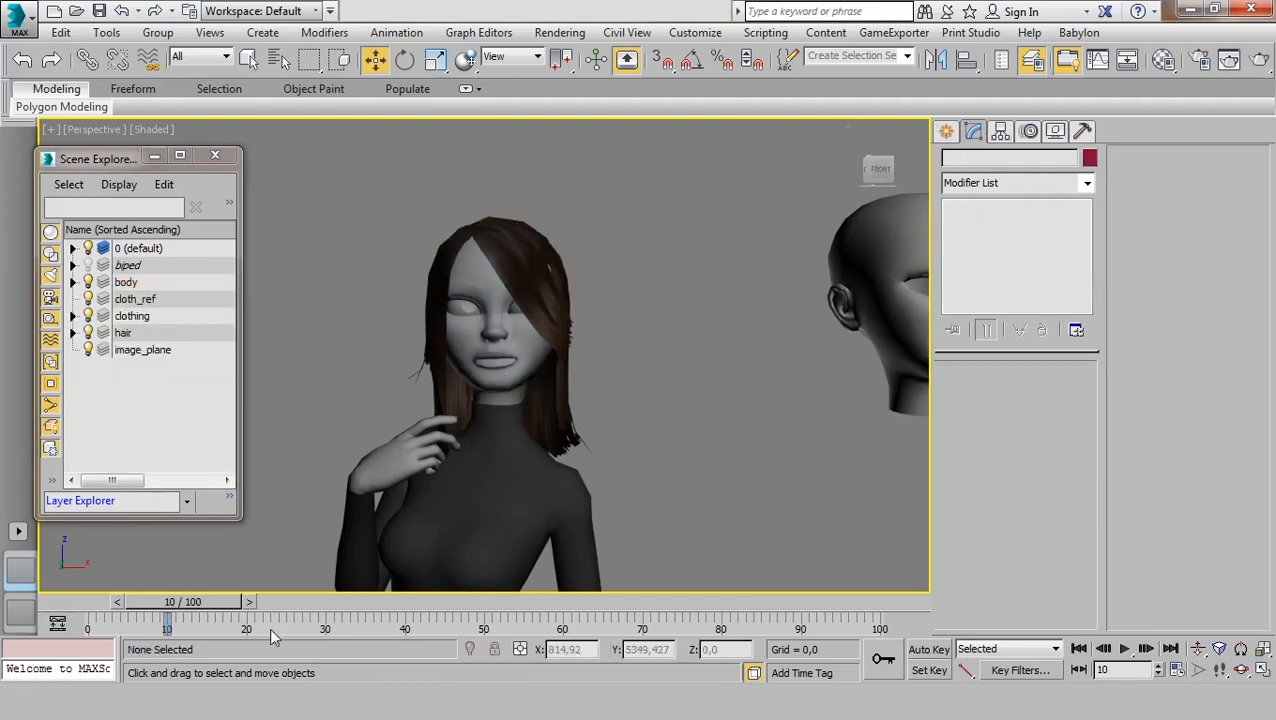
pyautogui.click(533, 333)
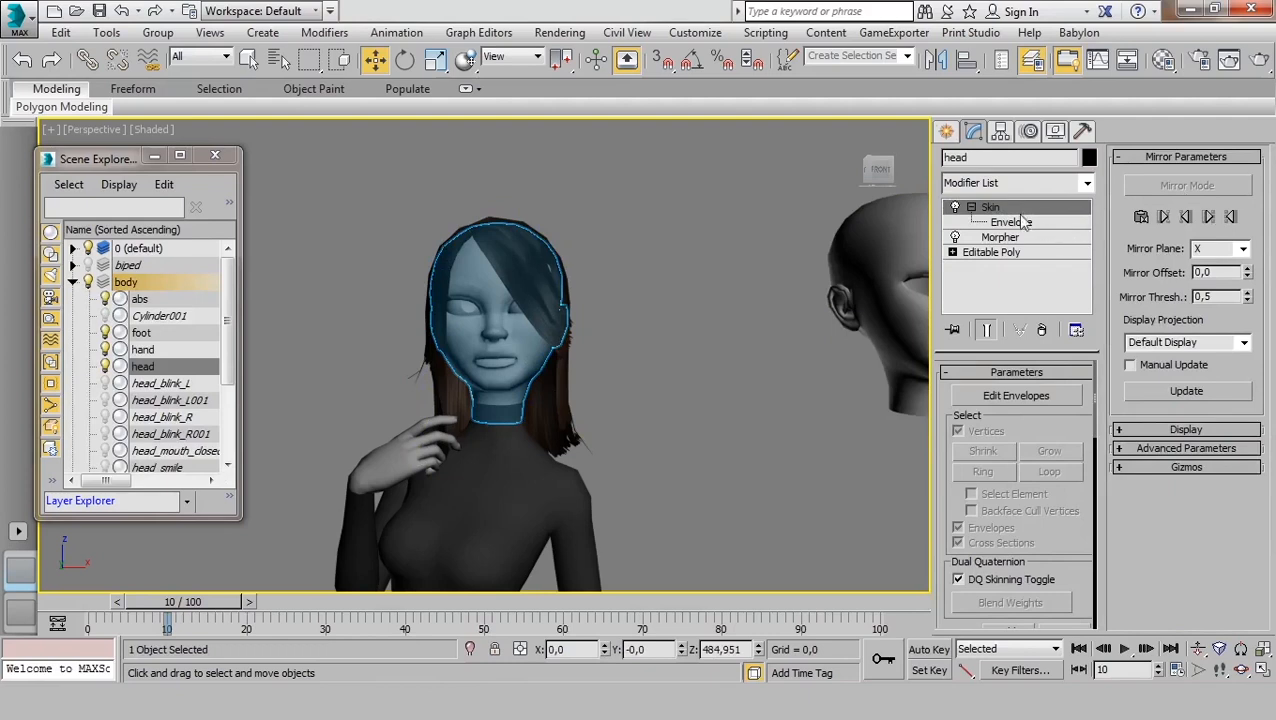
pyautogui.click(1002, 237)
pyautogui.moveTo(1254, 231); pyautogui.dragTo(1258, 63)
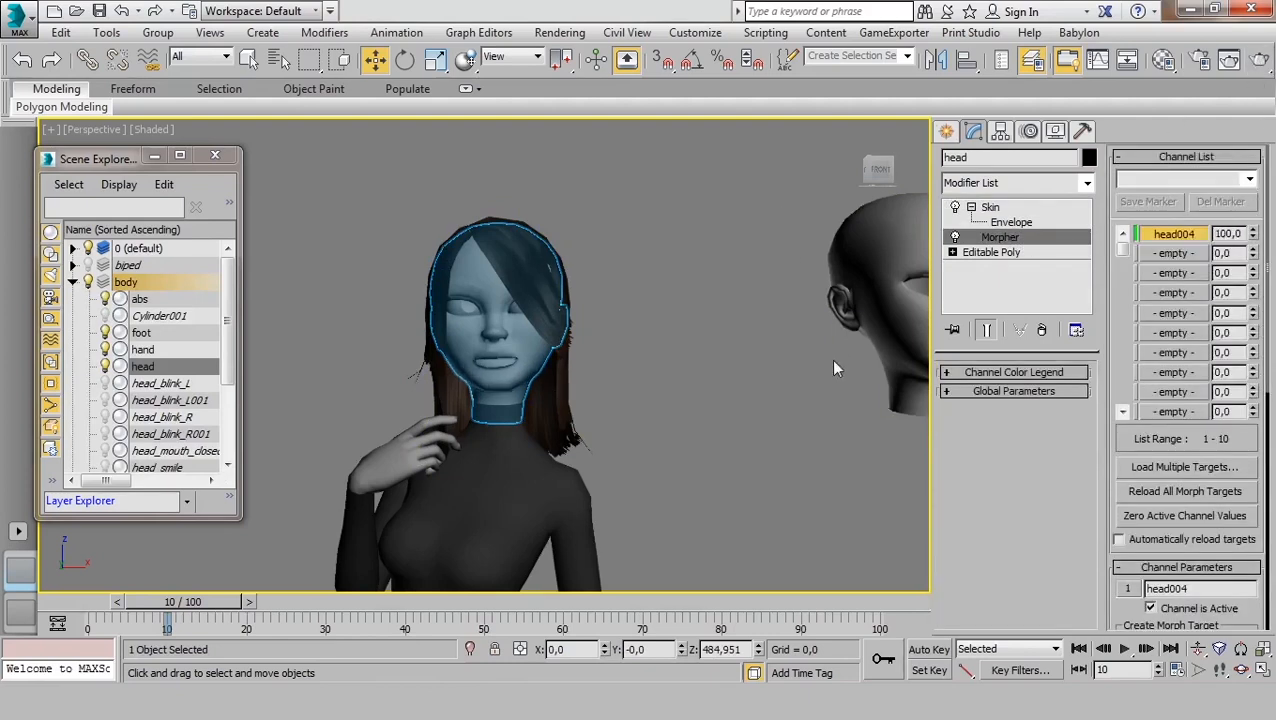
pyautogui.moveTo(826, 370); pyautogui.dragTo(712, 366, button='middle')
pyautogui.click(751, 334)
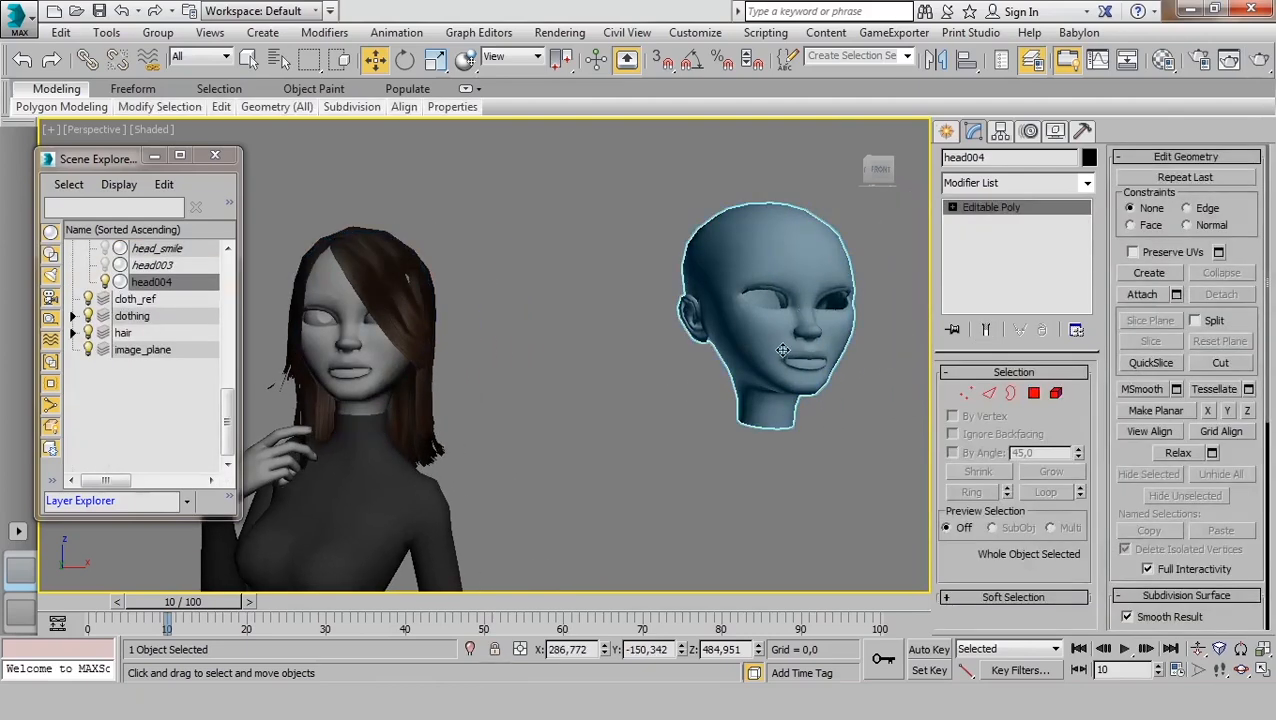
pyautogui.rightClick(757, 340)
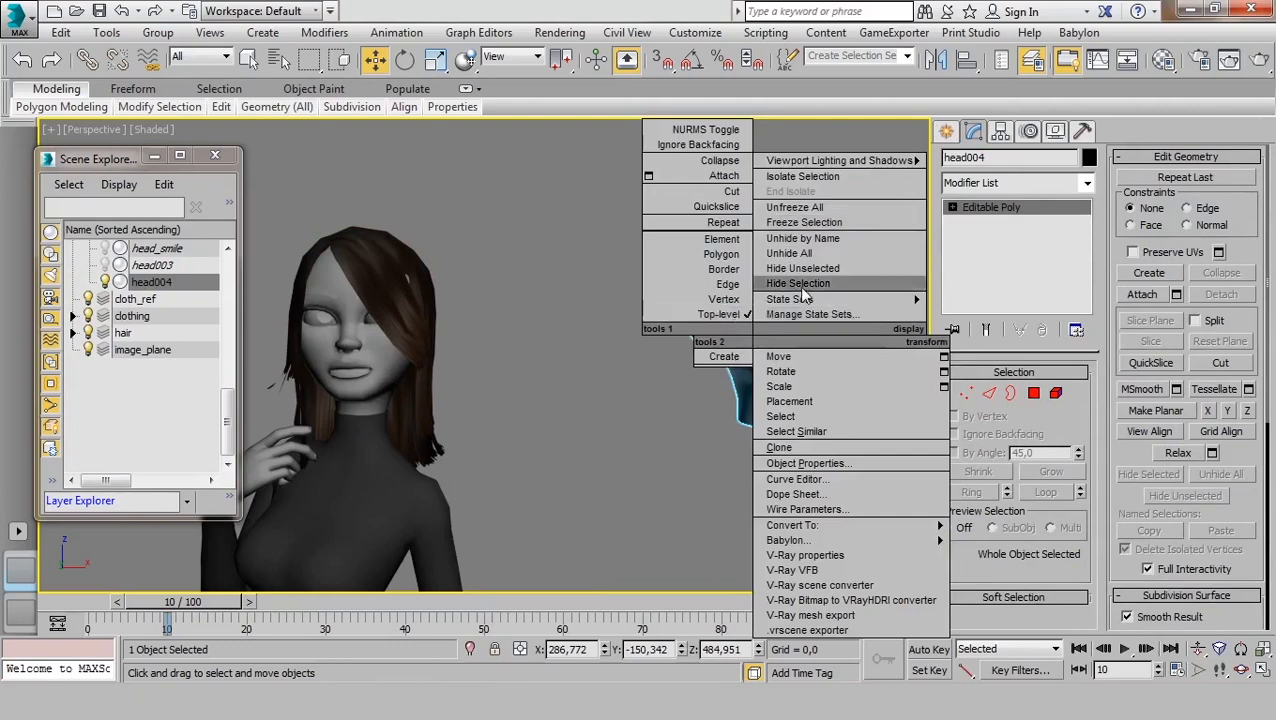
pyautogui.click(658, 460)
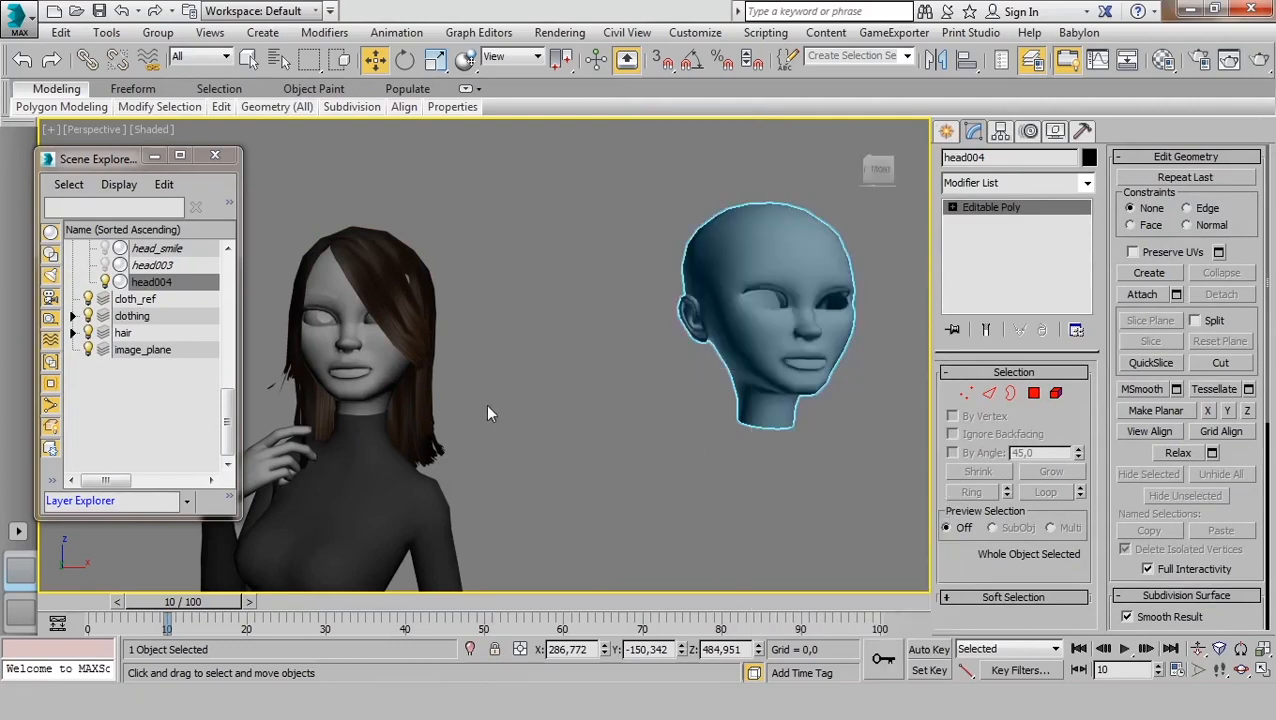
# - Select the character's head again and open its Morpher modifier's settings
pyautogui.click(422, 390)
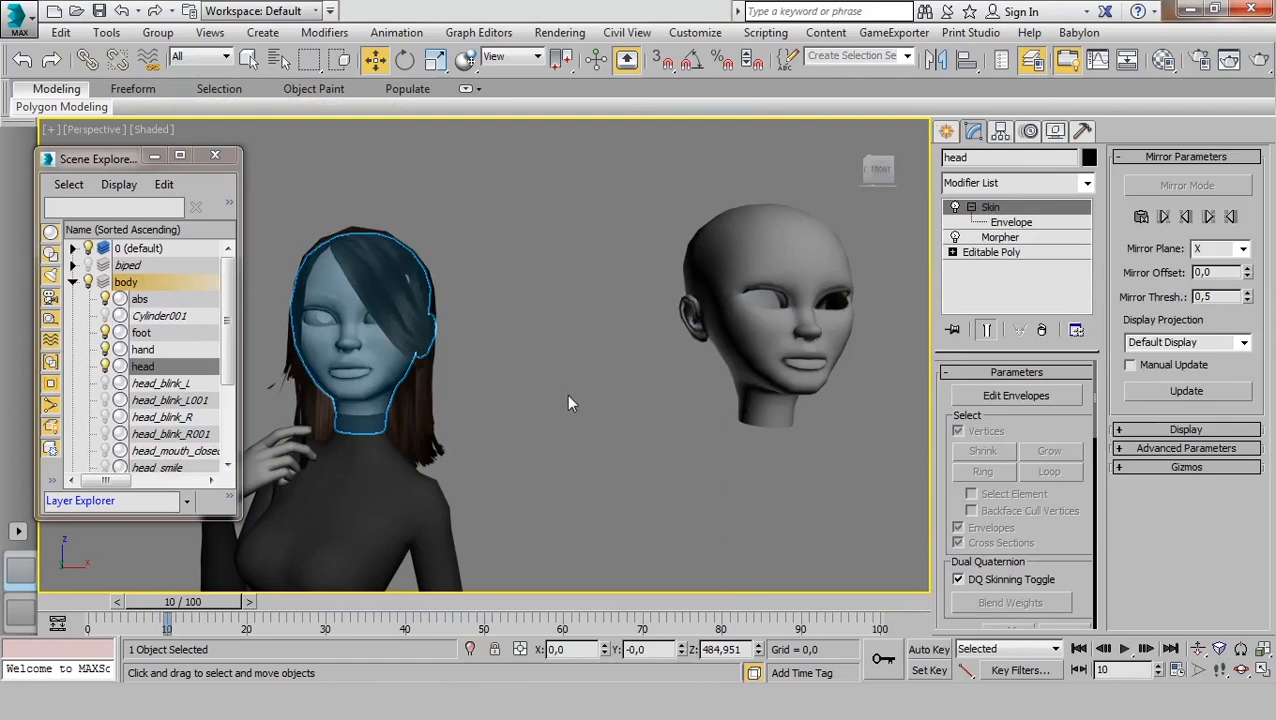
pyautogui.keyDown('alt'); pyautogui.moveTo(568, 395); pyautogui.dragTo(631, 378, button='middle'); pyautogui.keyUp('alt')
pyautogui.scroll(-2, 560, 414)
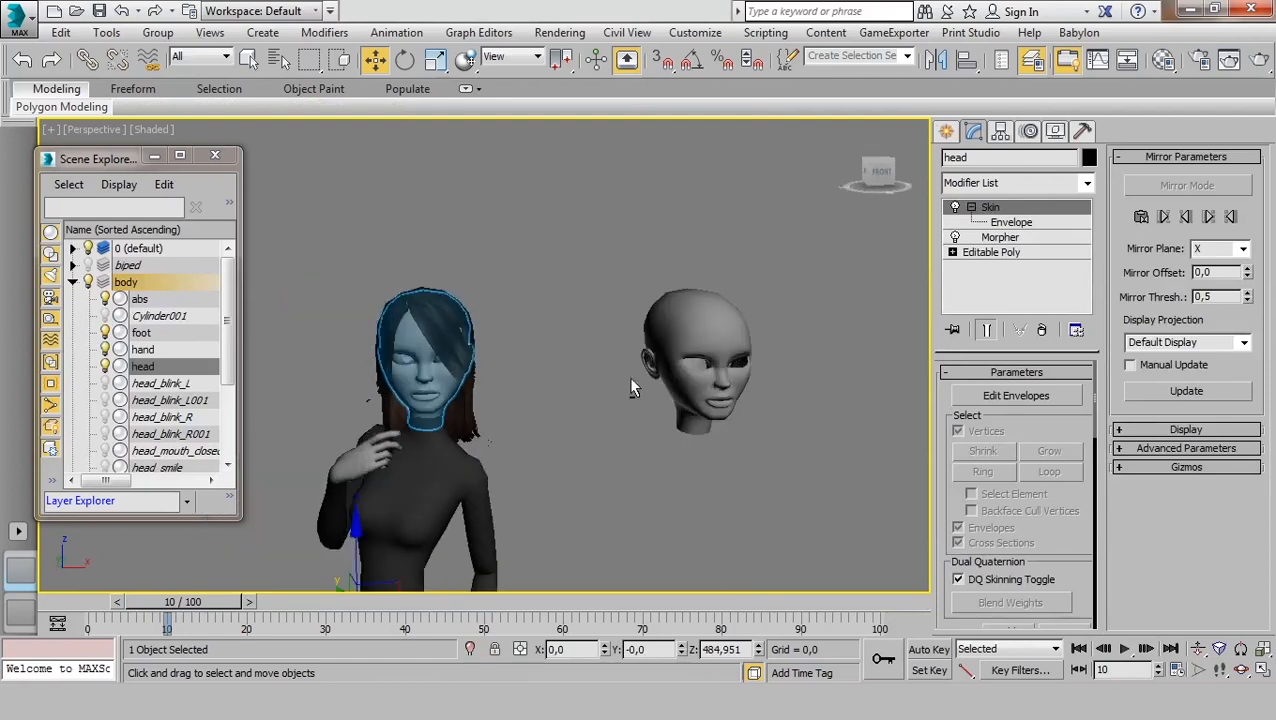
pyautogui.click(1000, 237)
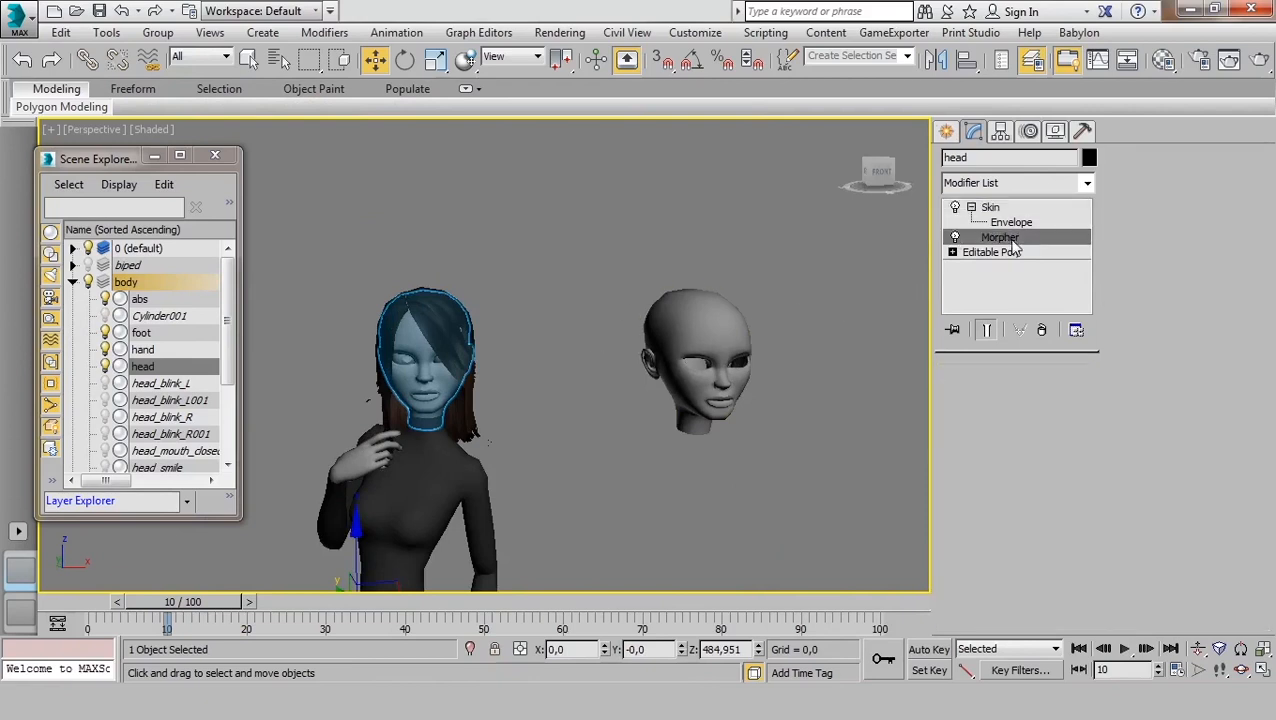
# - Delete the head004 channel from the head's Morpher, and delete the head004 mesh from the scene
pyautogui.rightClick(1183, 233)
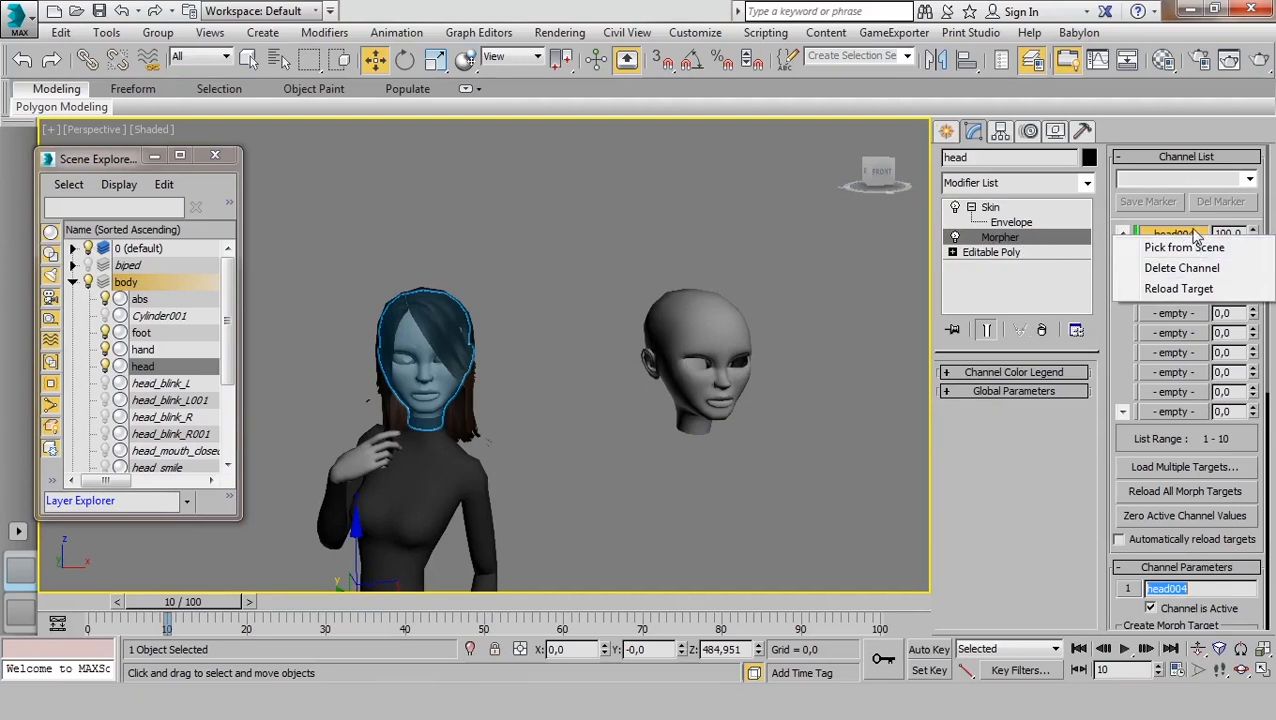
pyautogui.click(1170, 268)
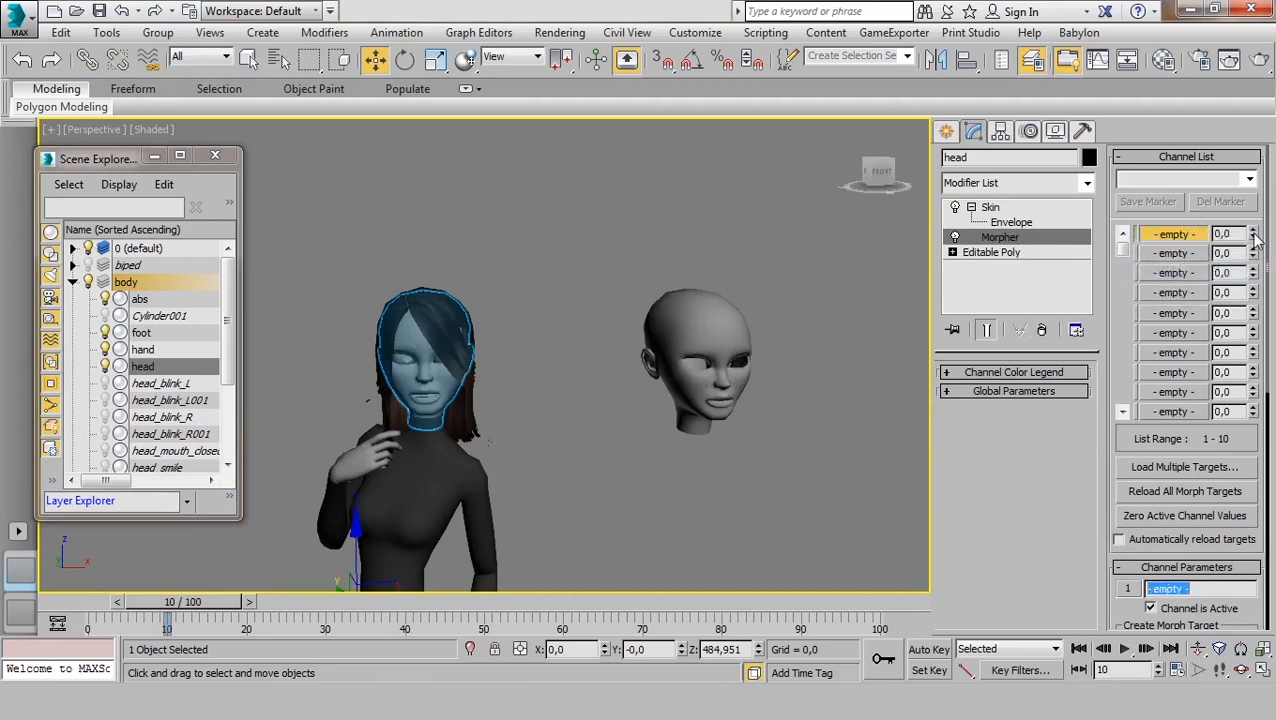
pyautogui.click(680, 318)
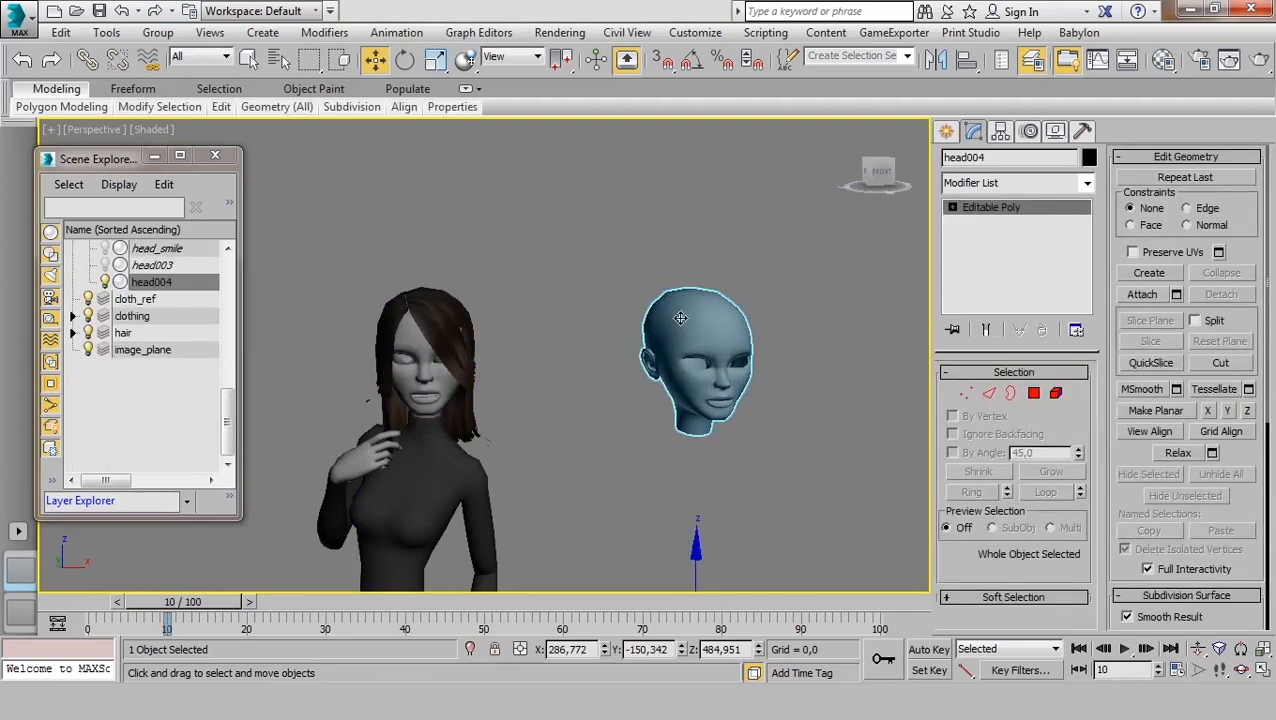
pyautogui.press('Delete')
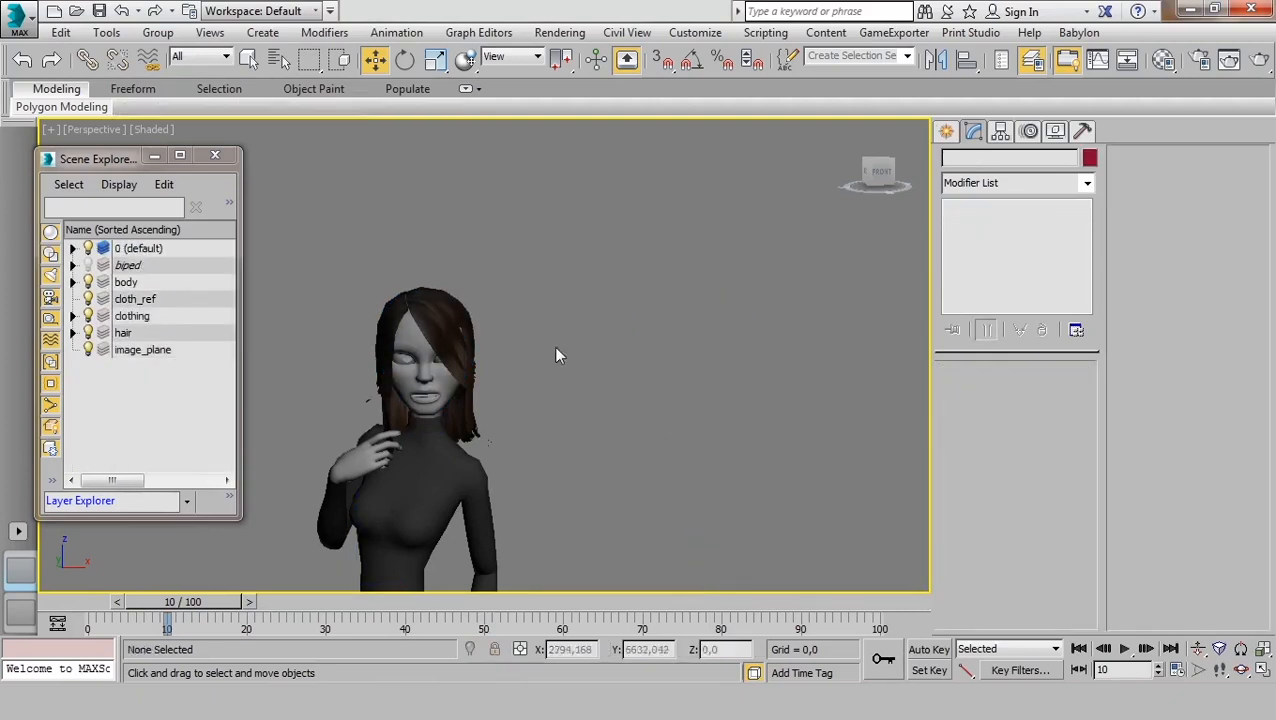
# - Unhide the head_mouth_closed, head_blink_L, head_blink_R and head003 meshes in the body layer
pyautogui.click(72, 282)
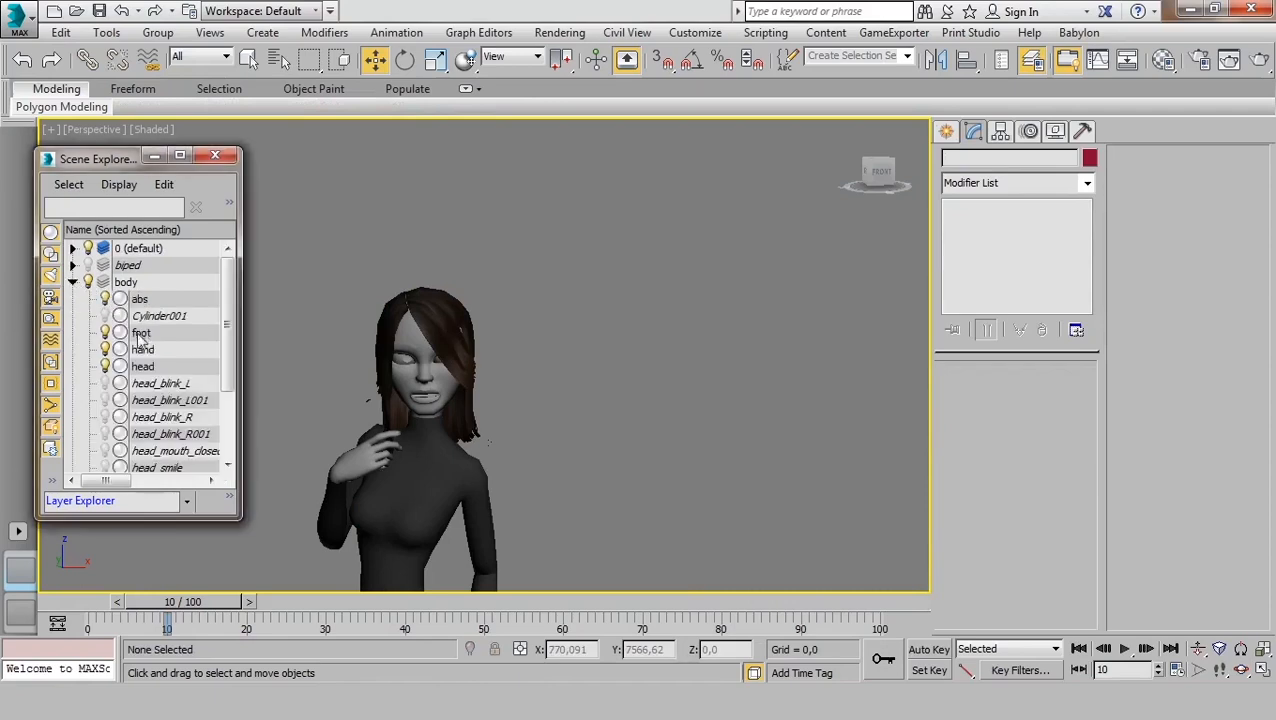
pyautogui.scroll(-1, 110, 386)
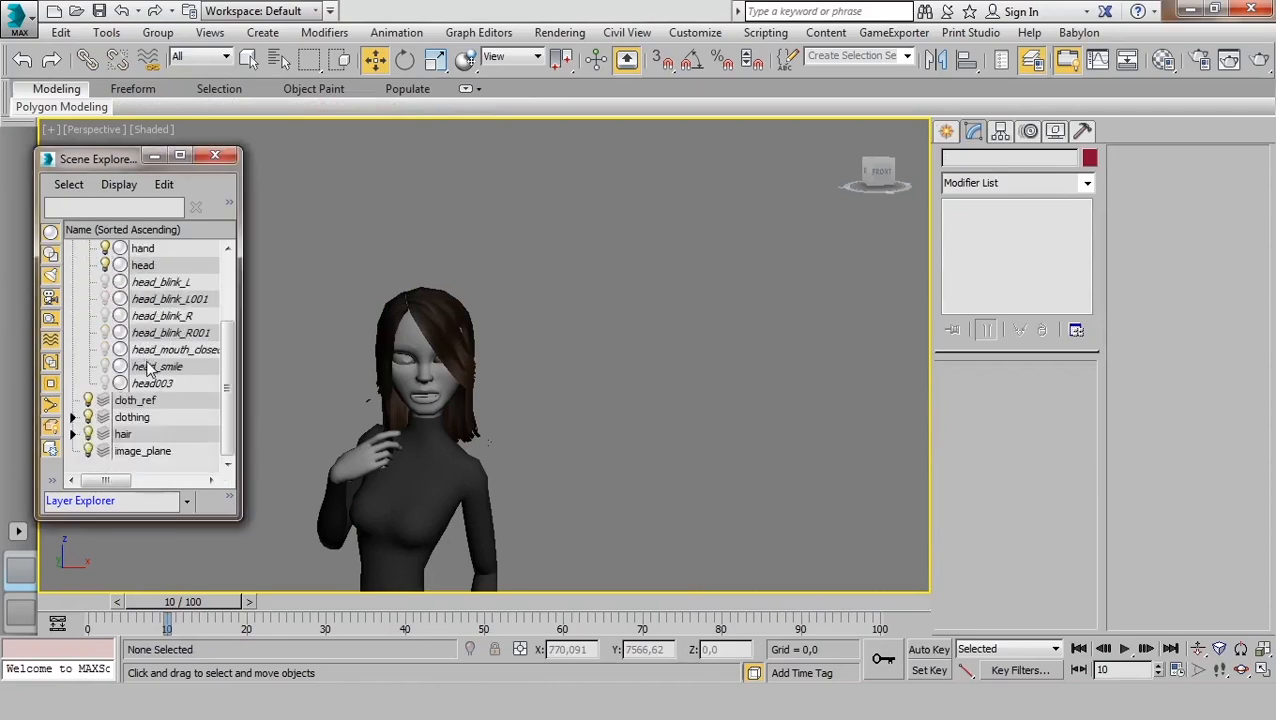
pyautogui.click(106, 350)
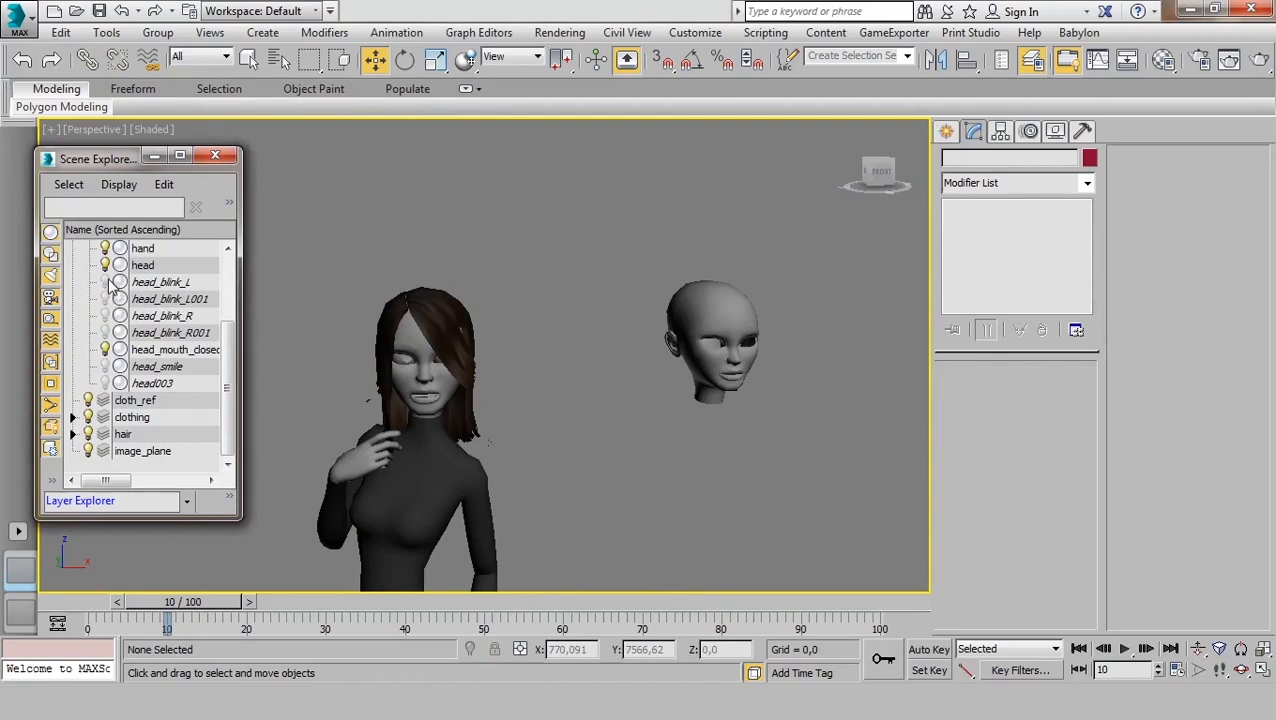
pyautogui.click(106, 282)
pyautogui.click(106, 316)
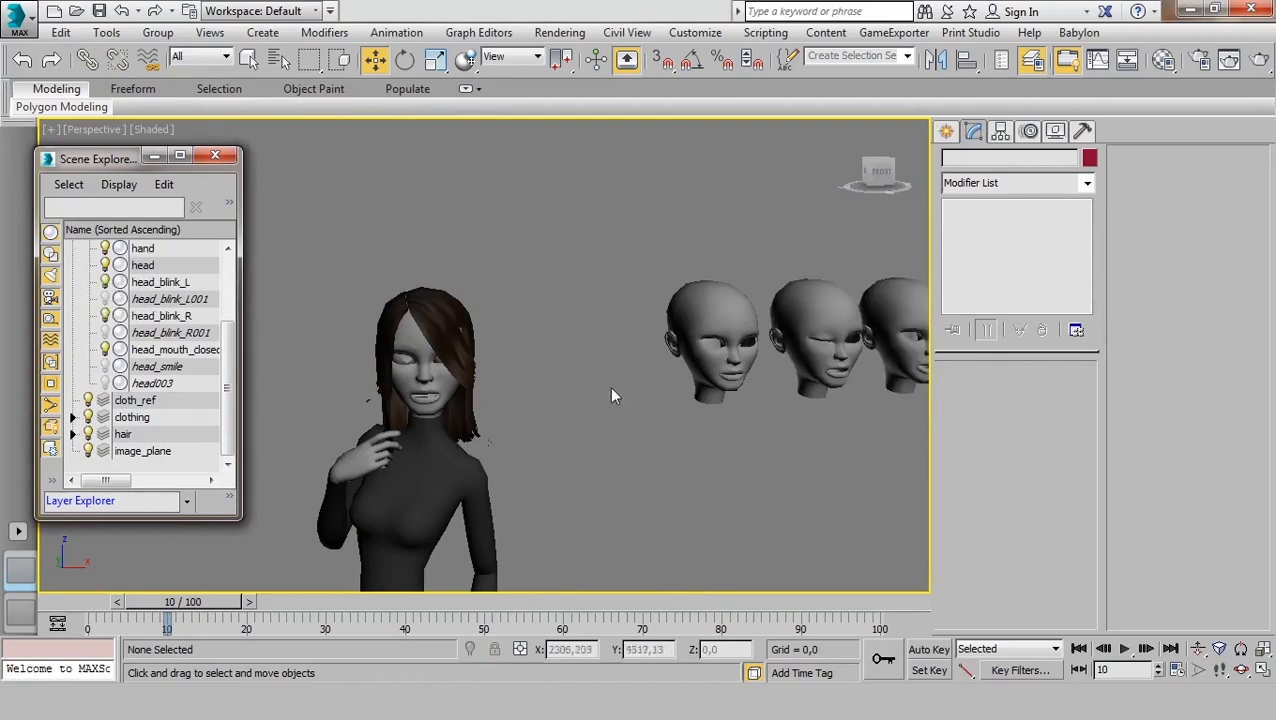
pyautogui.moveTo(612, 392); pyautogui.dragTo(544, 447, button='middle')
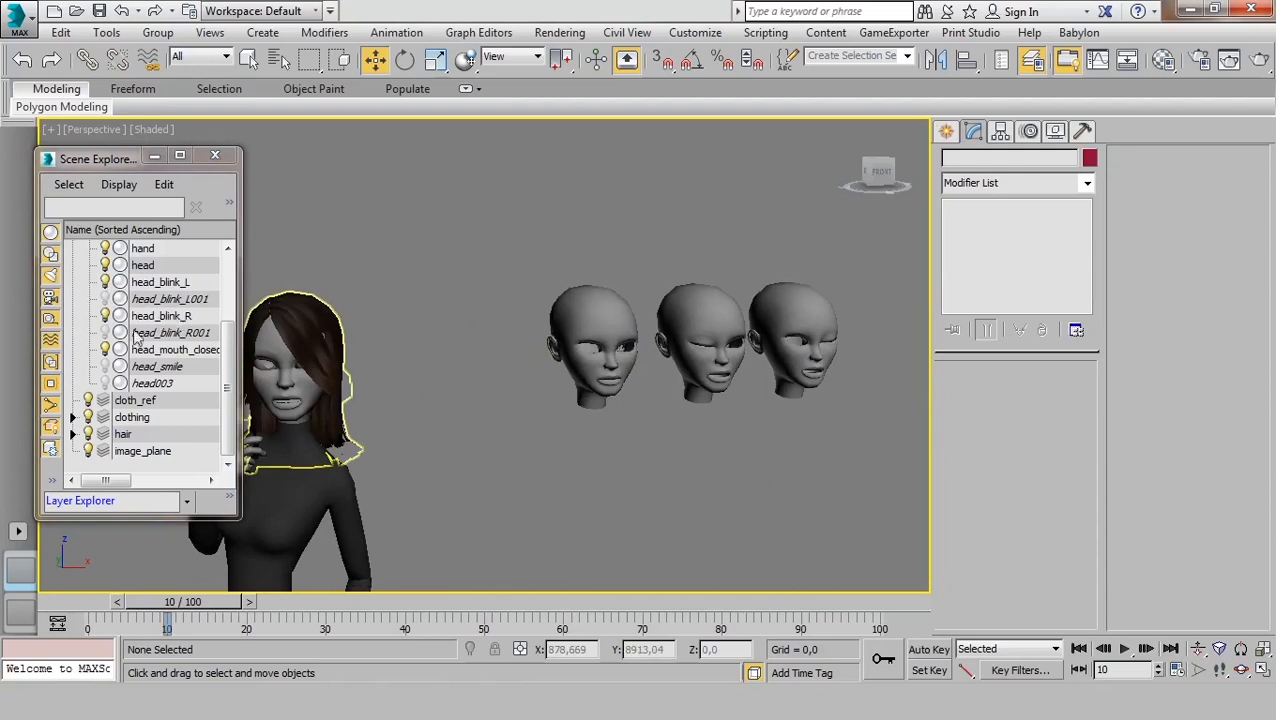
pyautogui.click(106, 383)
pyautogui.keyDown('alt'); pyautogui.moveTo(409, 330); pyautogui.dragTo(632, 421, button='middle'); pyautogui.keyUp('alt')
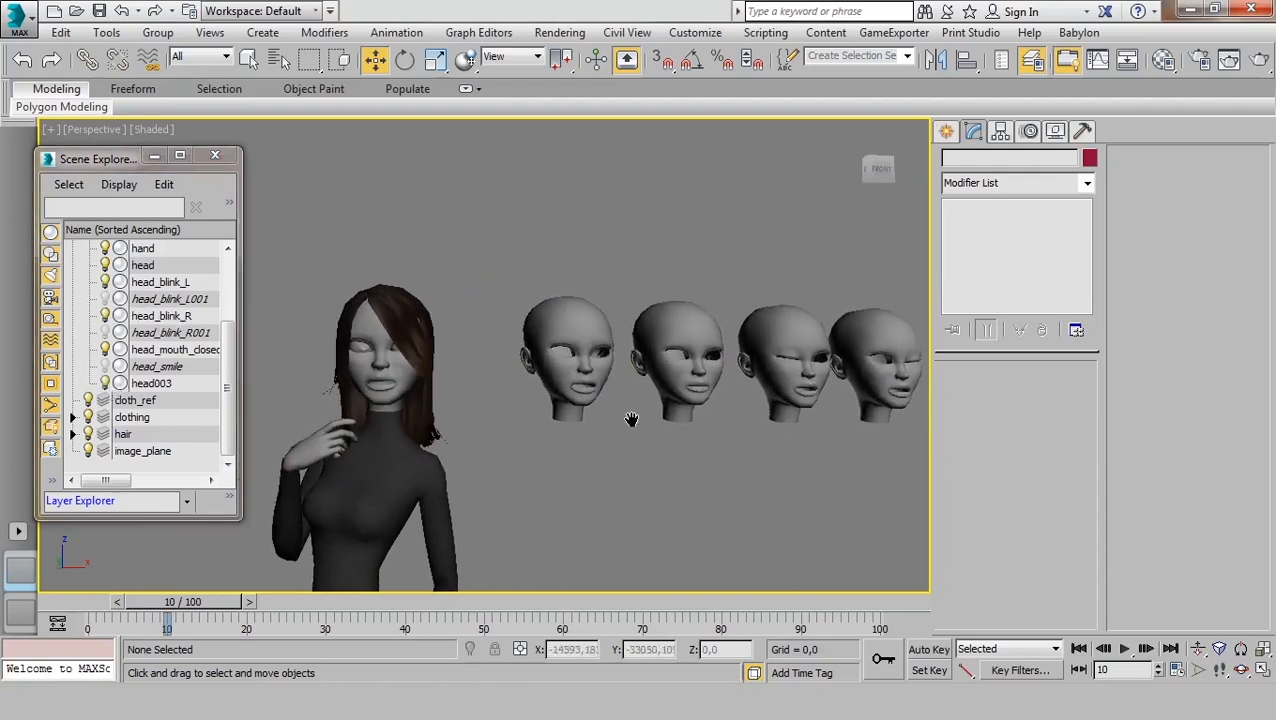
# - Examine the neutral head003 mesh and compare it with the neighbouring target heads
pyautogui.click(557, 338)
pyautogui.click(525, 457)
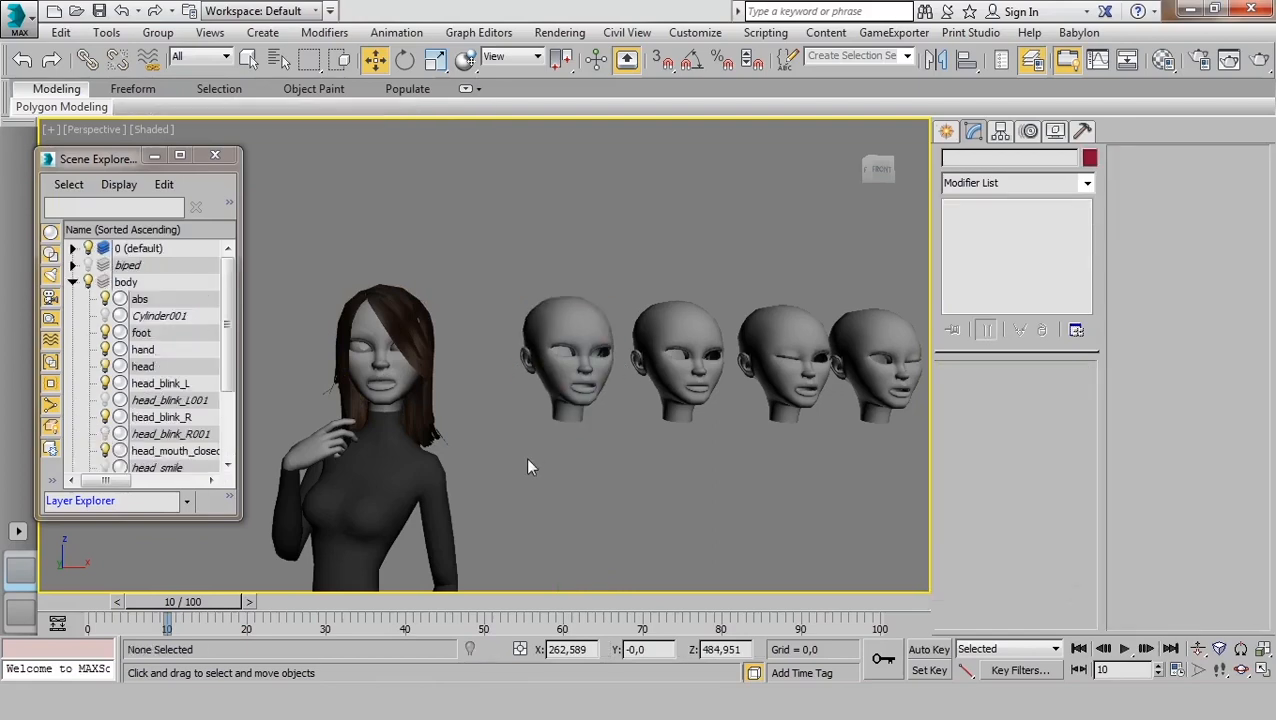
pyautogui.click(562, 340)
pyautogui.keyDown('alt'); pyautogui.moveTo(594, 428); pyautogui.dragTo(490, 404, button='middle'); pyautogui.keyUp('alt')
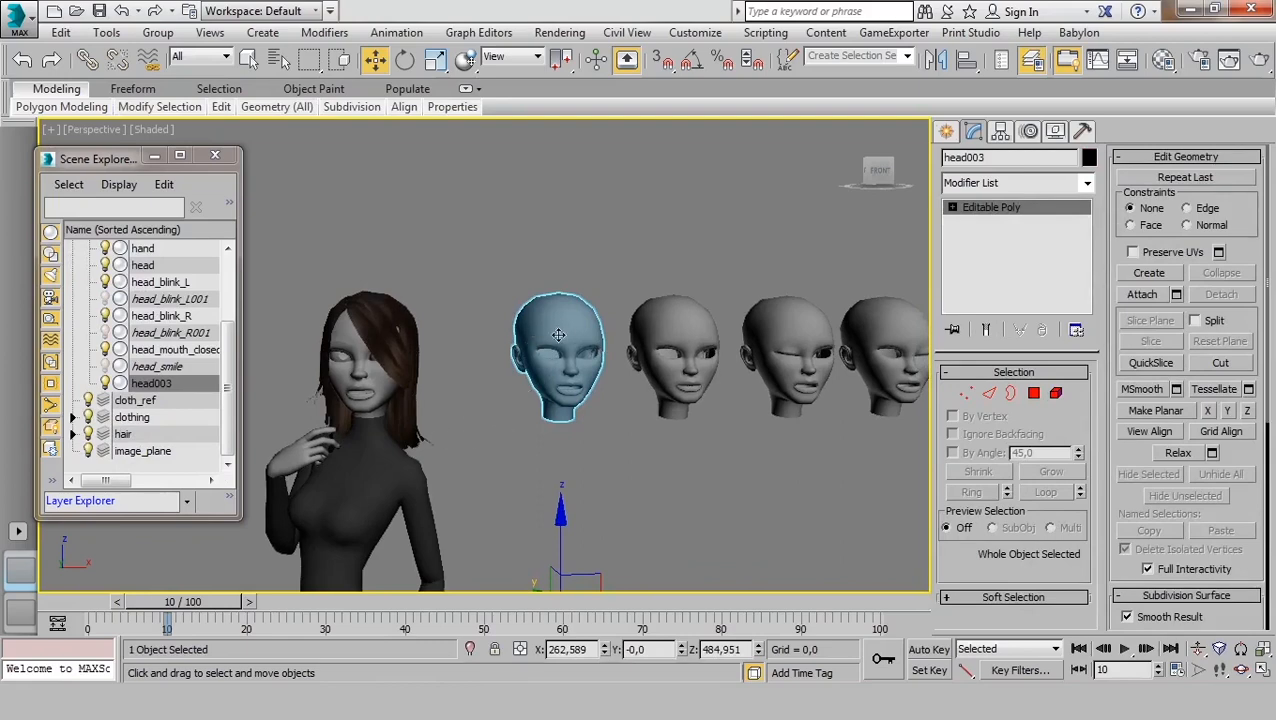
pyautogui.moveTo(570, 398); pyautogui.dragTo(482, 396, button='middle')
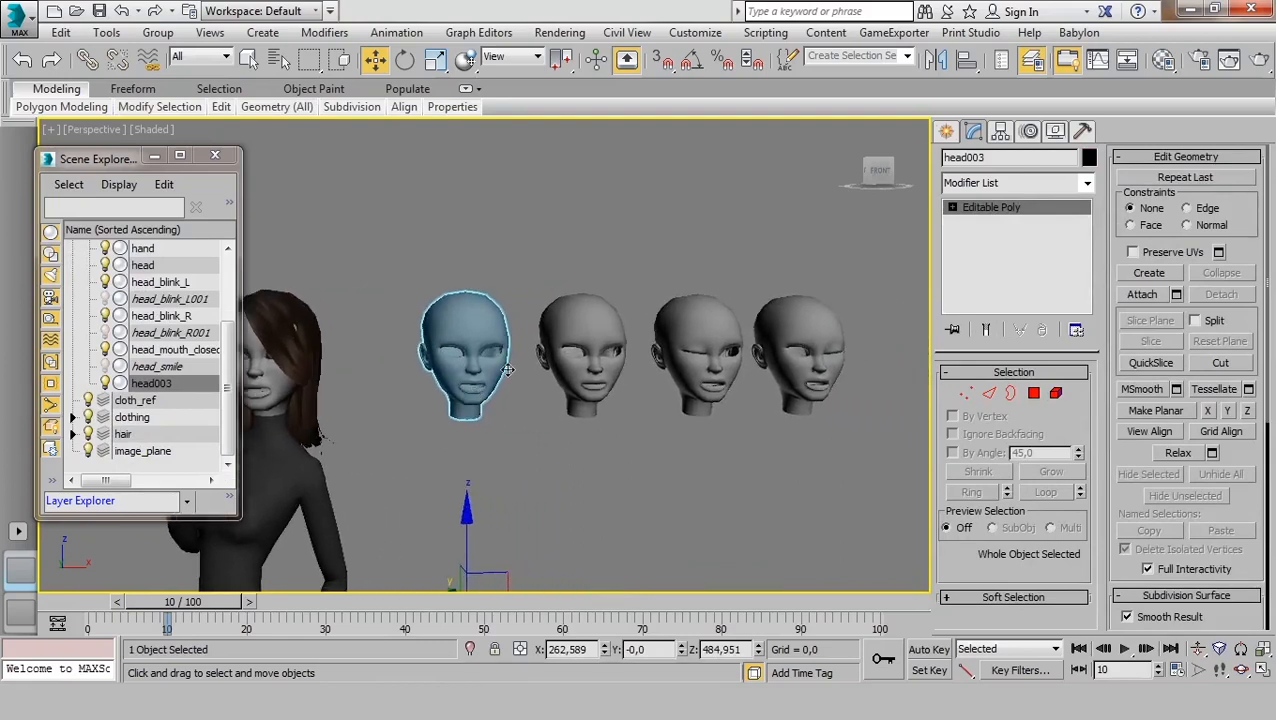
pyautogui.scroll(3, 500, 388)
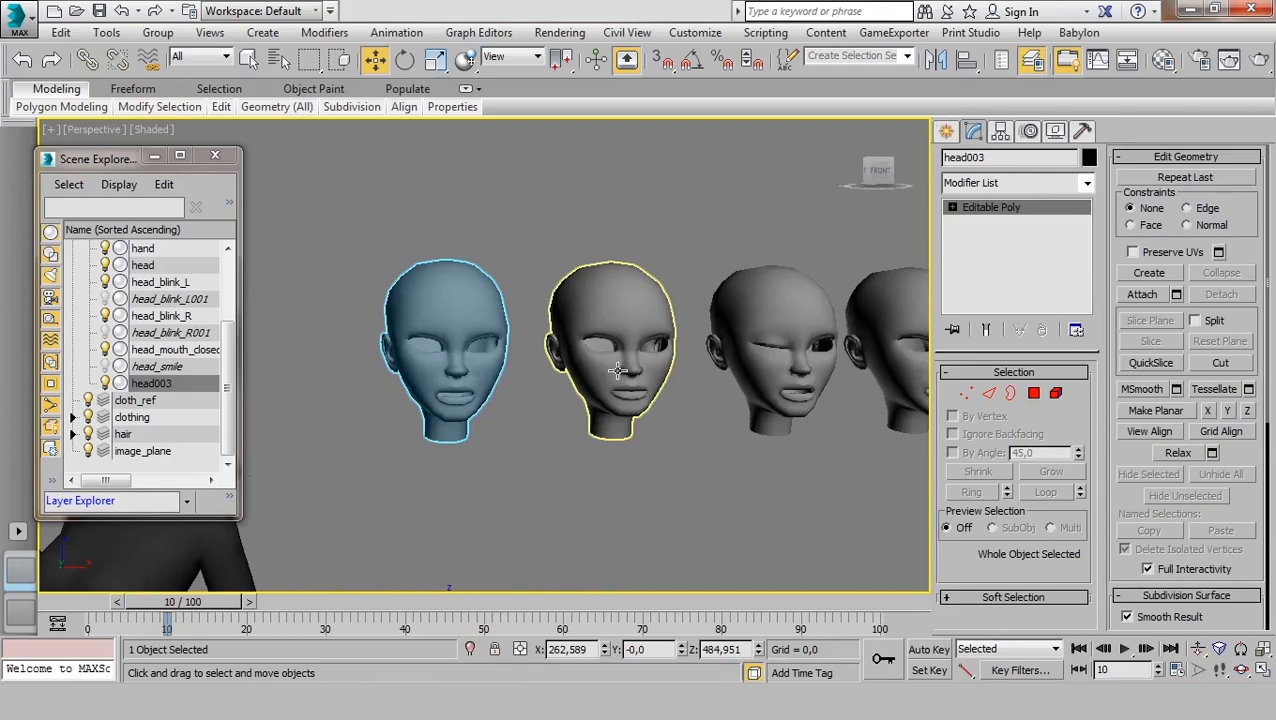
pyautogui.scroll(-6, 495, 414)
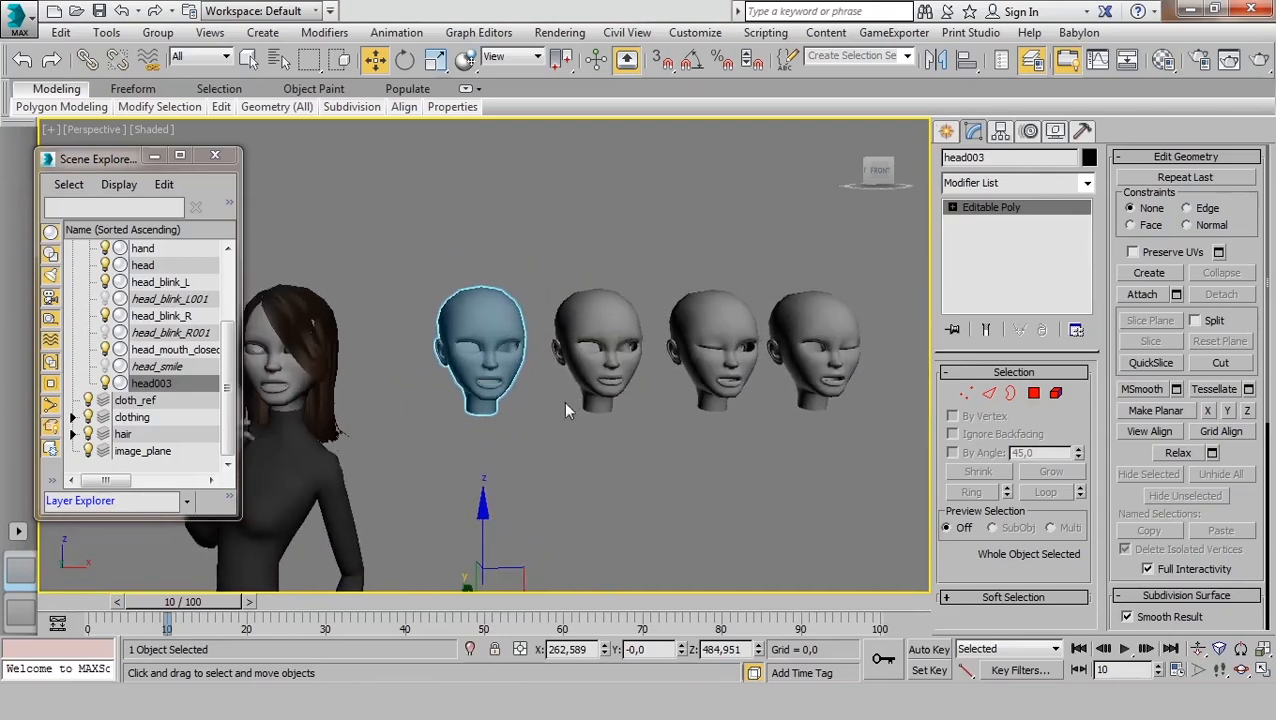
# - Compare the eyes and mouth of head_blink_R and head_mouth_closed with those of head003
pyautogui.click(726, 335)
pyautogui.scroll(5, 728, 335)
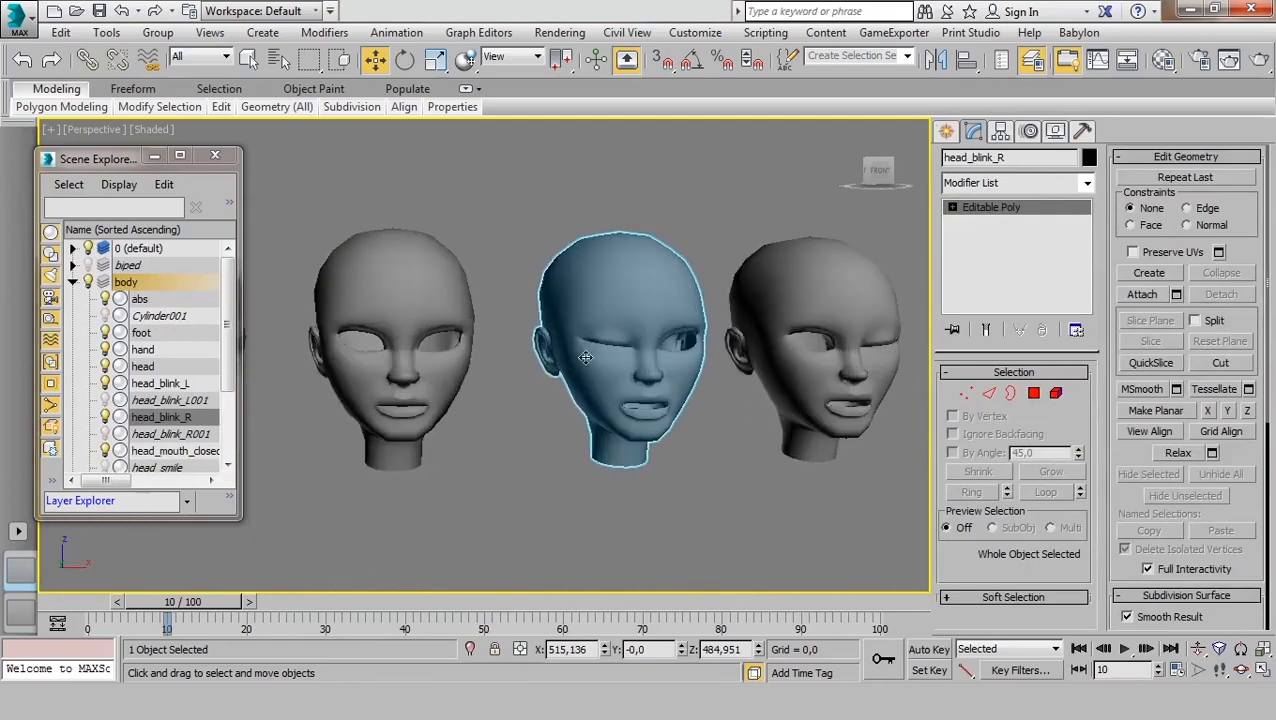
pyautogui.moveTo(585, 357); pyautogui.dragTo(737, 337, button='middle')
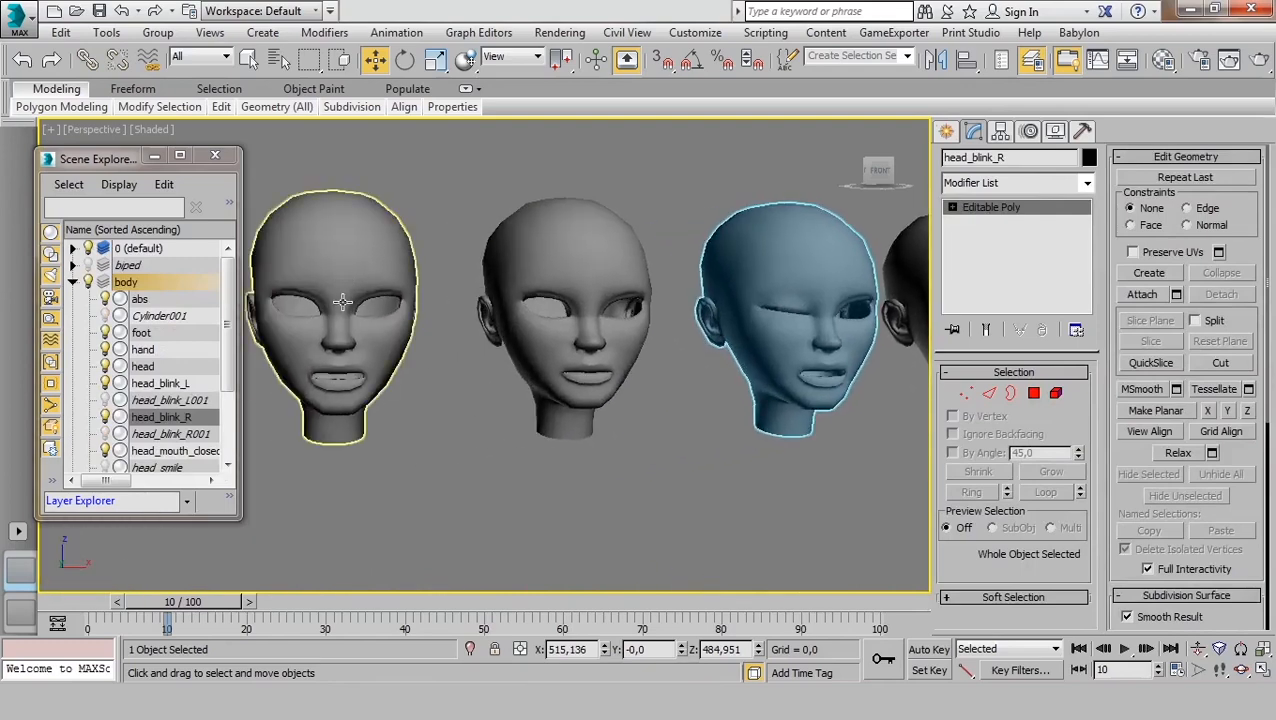
pyautogui.click(343, 305)
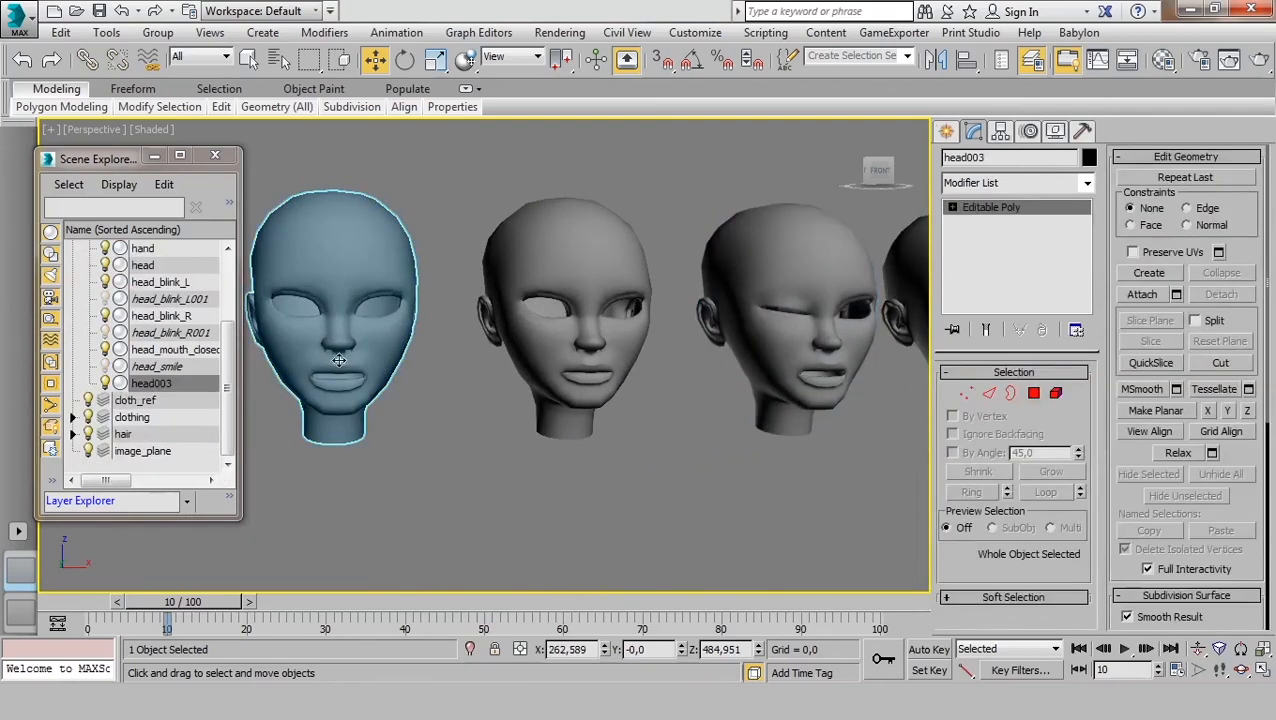
pyautogui.moveTo(728, 431); pyautogui.dragTo(570, 444, button='middle')
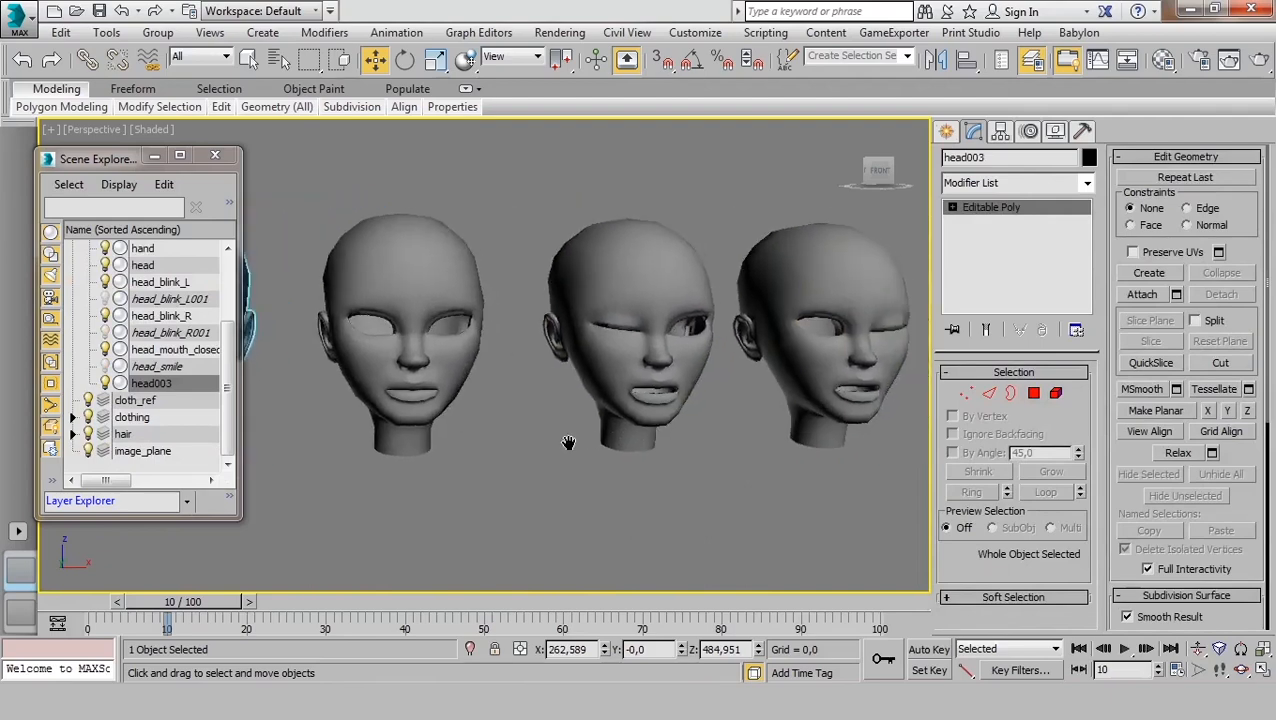
pyautogui.scroll(3, 571, 390)
pyautogui.click(642, 294)
pyautogui.scroll(1, 652, 344)
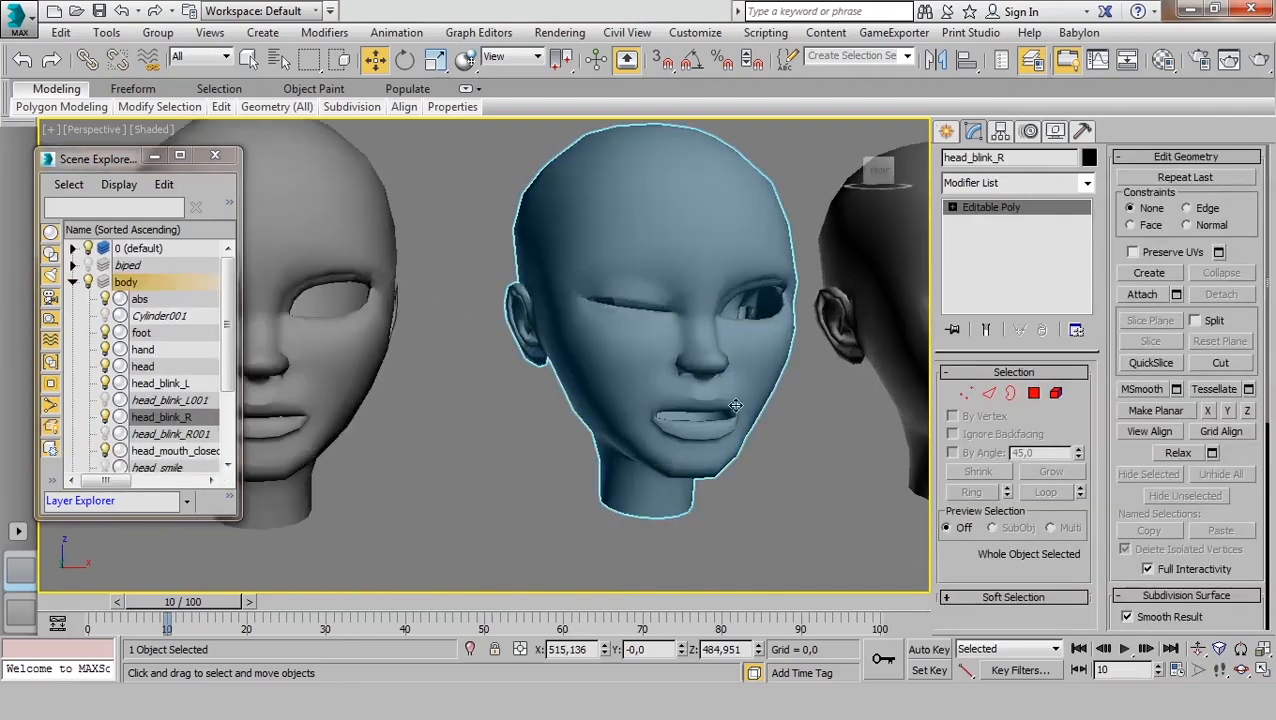
pyautogui.scroll(-3, 713, 391)
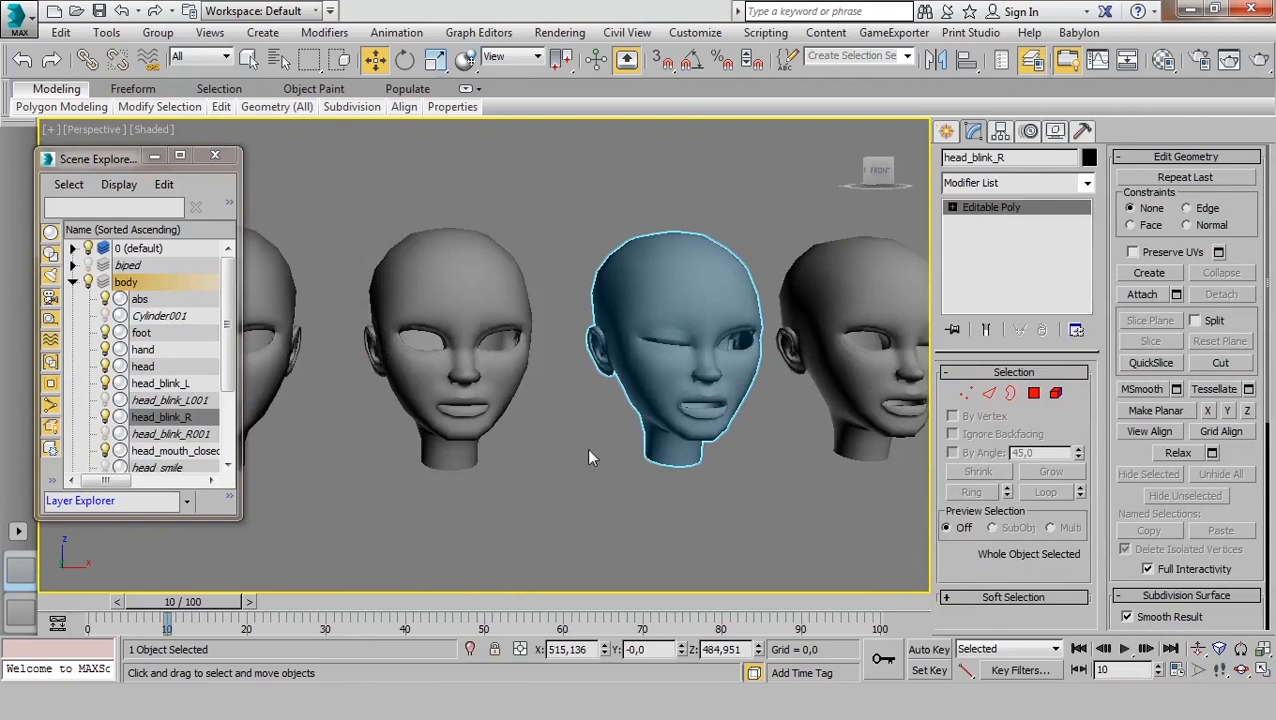
pyautogui.moveTo(590, 456); pyautogui.dragTo(738, 437, button='middle')
pyautogui.scroll(-3, 738, 437)
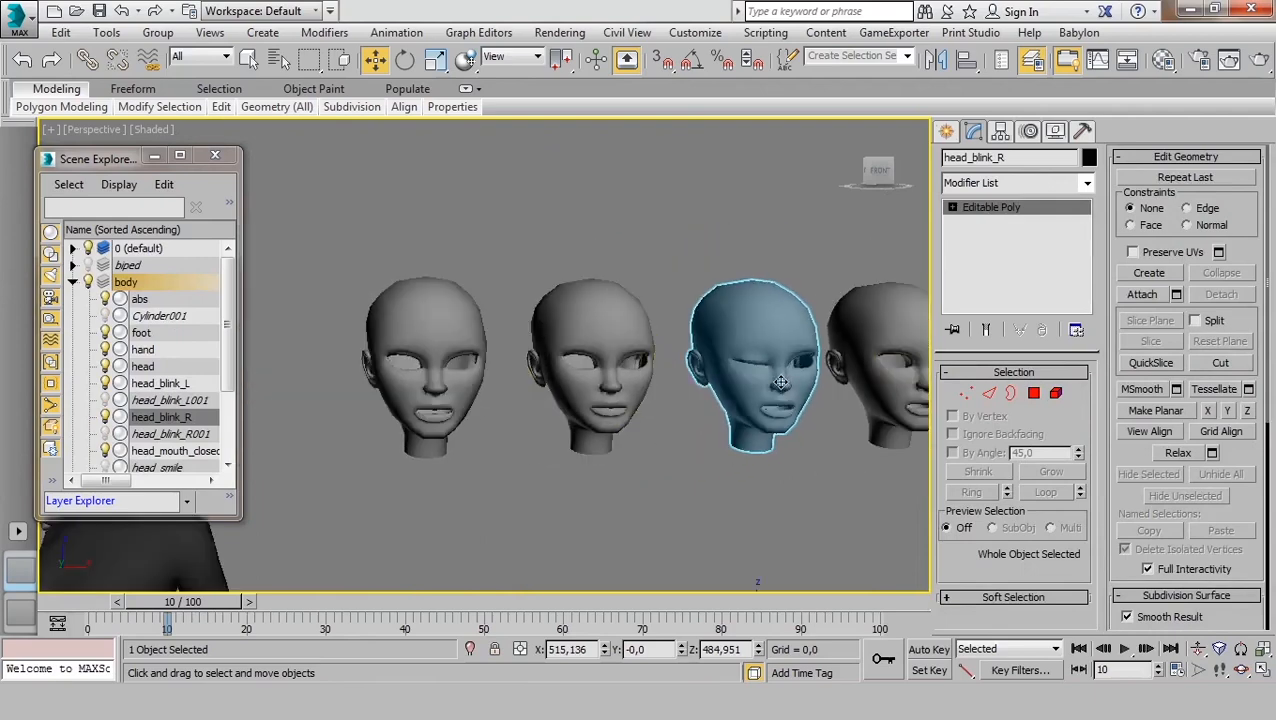
pyautogui.click(594, 400)
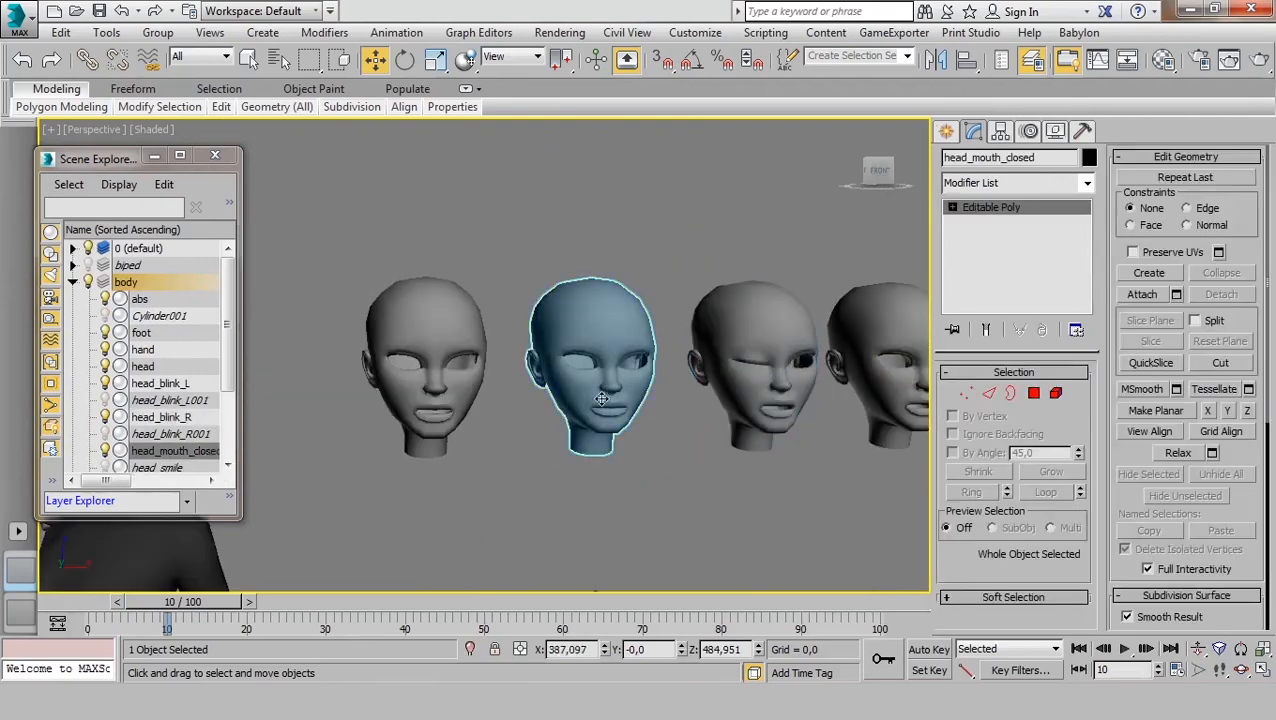
pyautogui.click(511, 503)
pyautogui.click(419, 300)
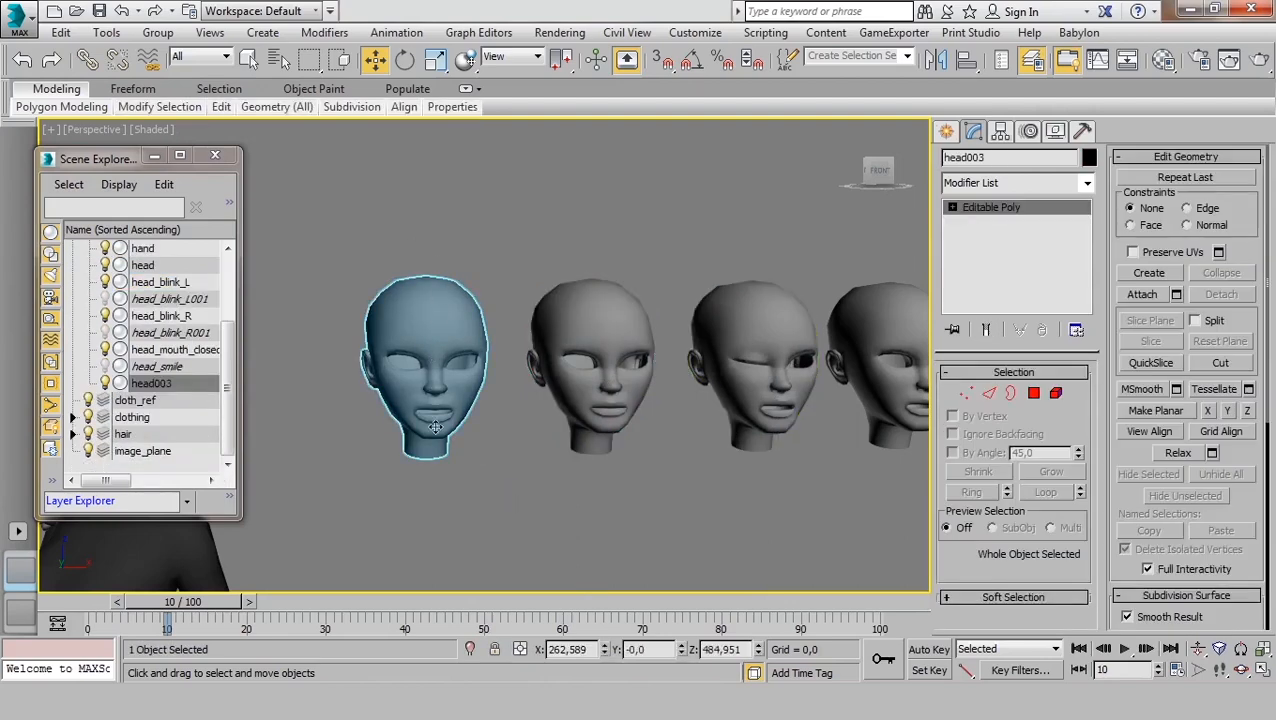
pyautogui.scroll(-5, 429, 387)
pyautogui.moveTo(429, 387); pyautogui.dragTo(470, 390, button='middle')
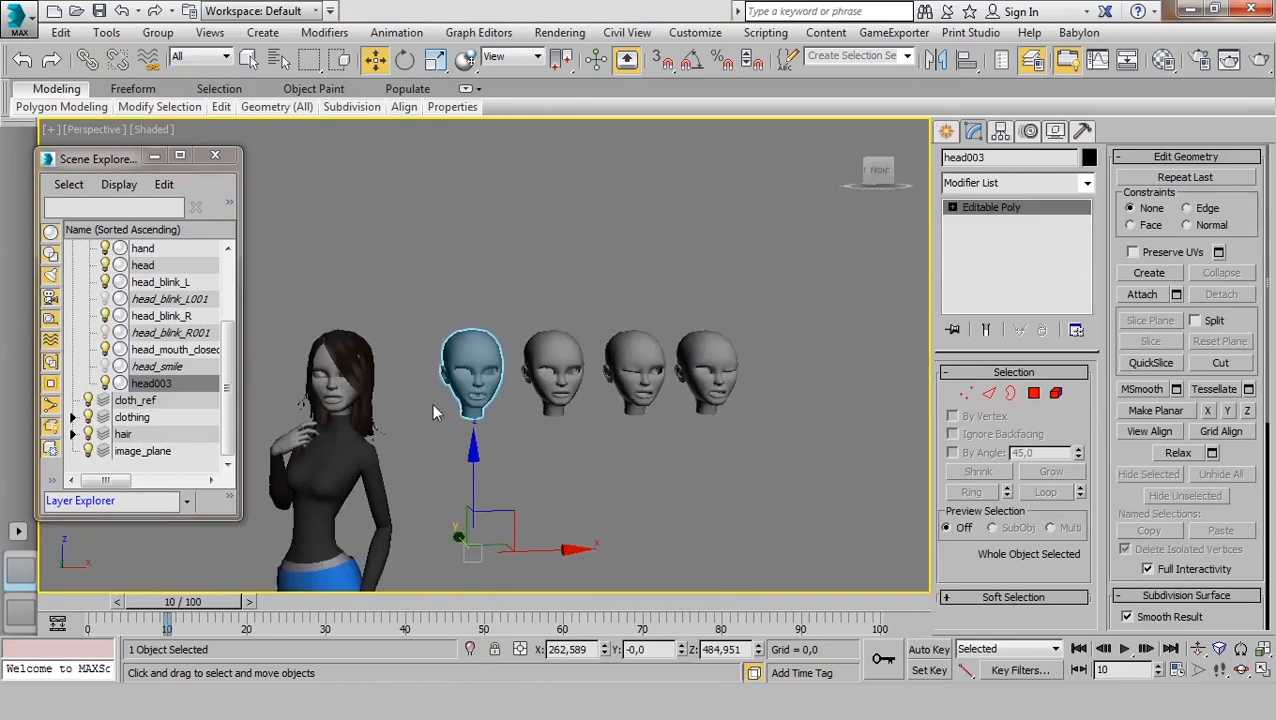
# - Pick head_mouth_closed from the scene as the first Morpher channel target of the character's head
pyautogui.click(336, 390)
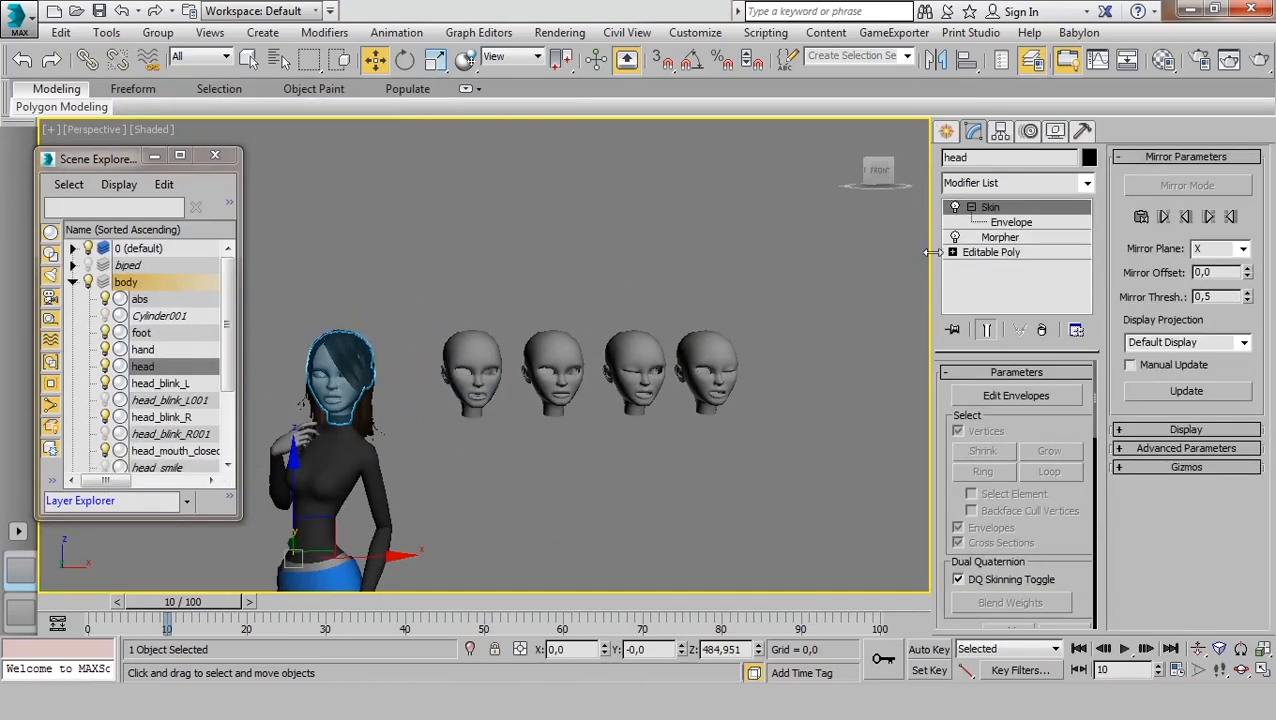
pyautogui.click(1002, 238)
pyautogui.rightClick(1167, 241)
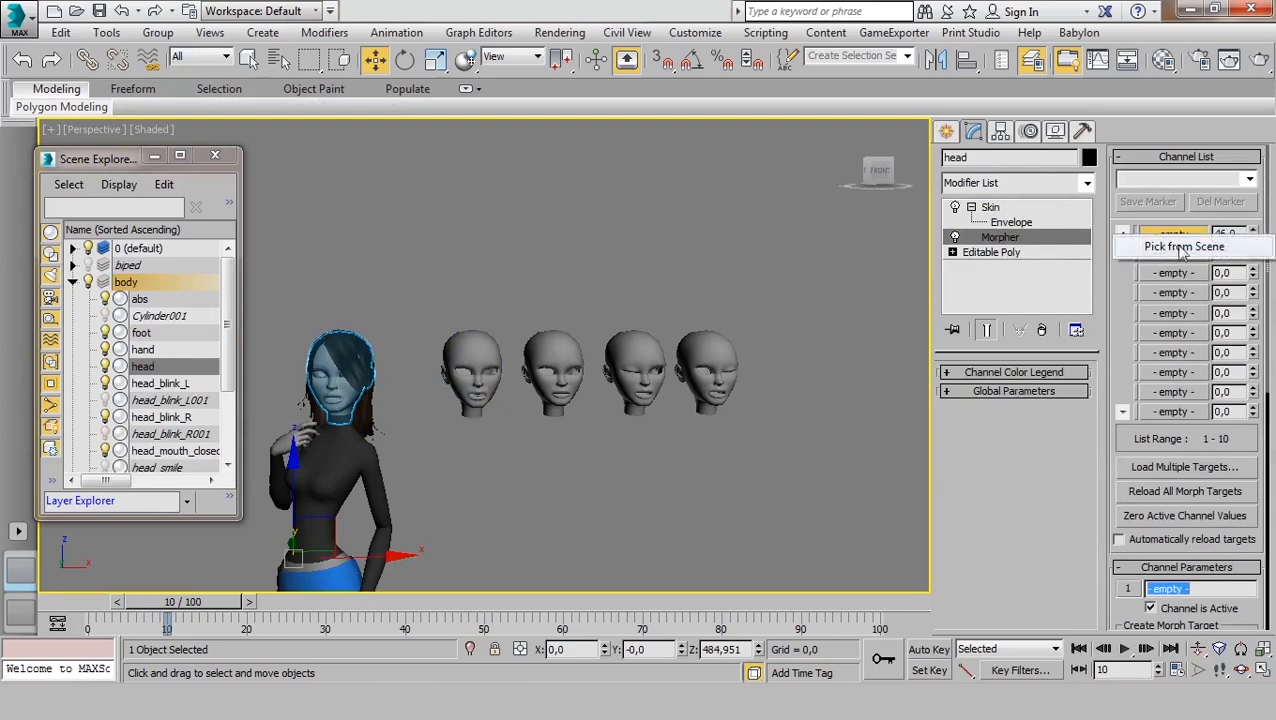
pyautogui.click(1180, 249)
pyautogui.click(567, 360)
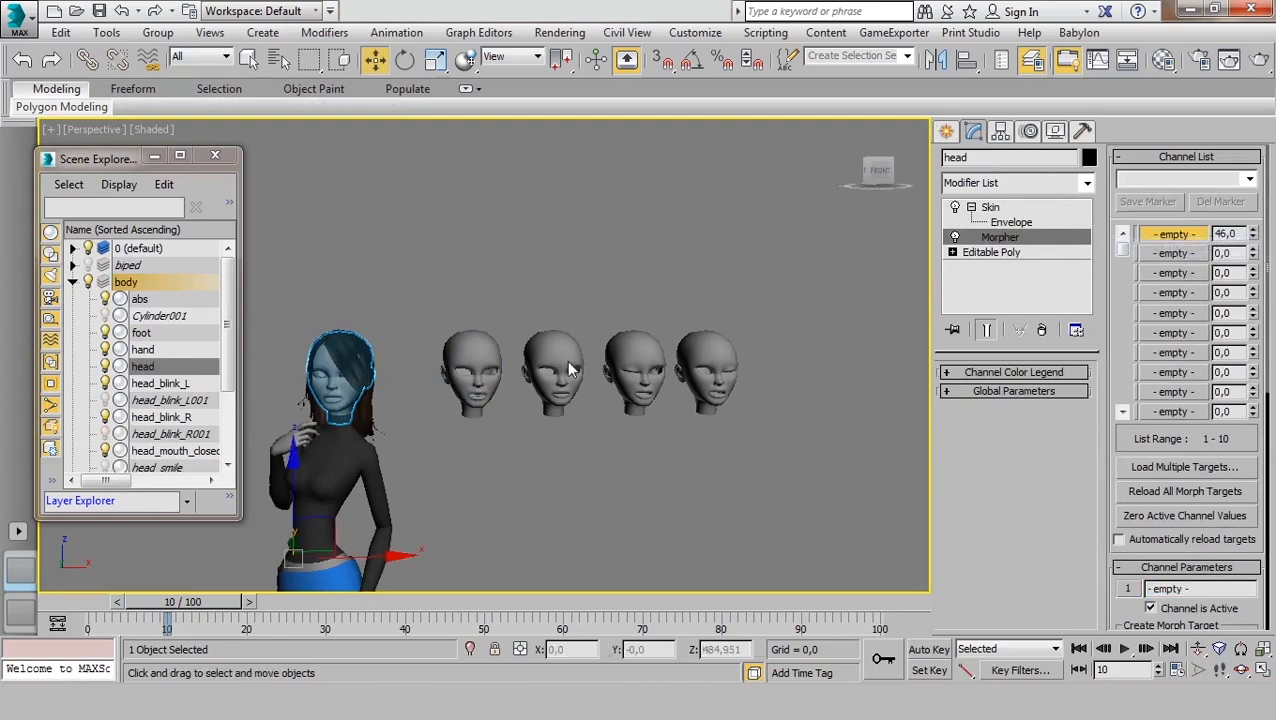
# - Pick head_blink_R as the second Morpher channel target and head_blink_L as the third
pyautogui.rightClick(1176, 253)
pyautogui.click(1176, 268)
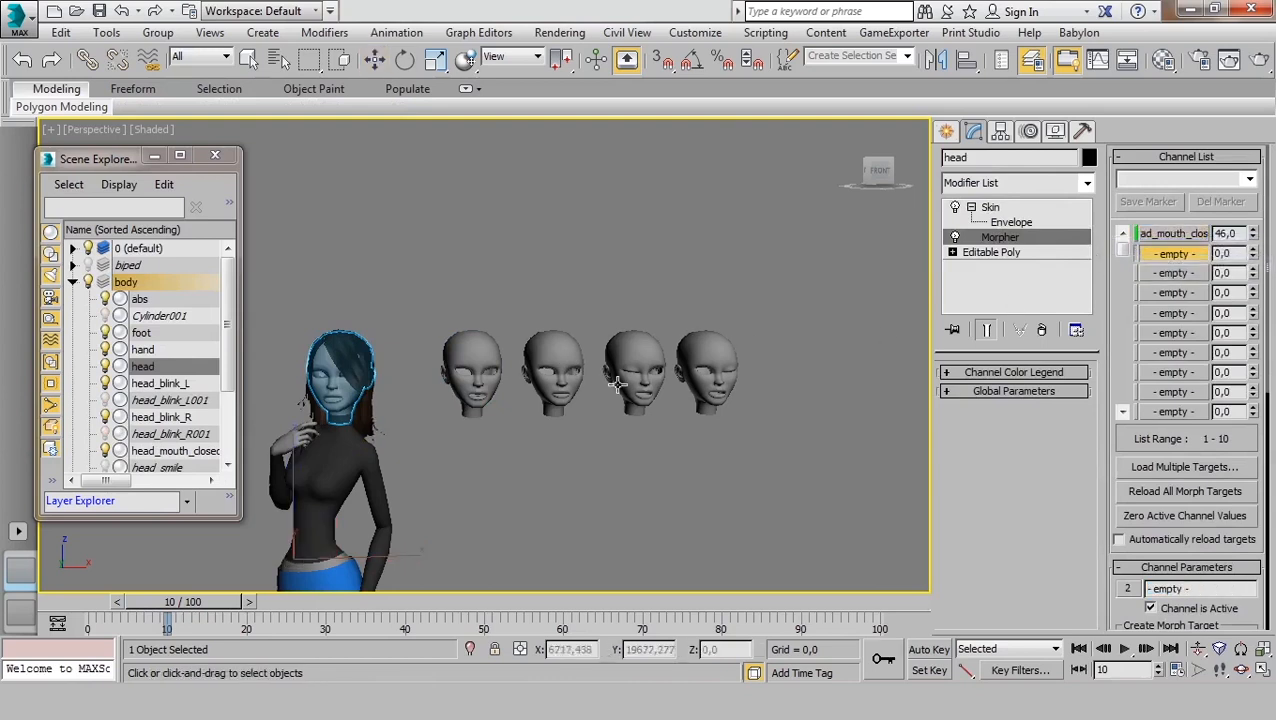
pyautogui.click(624, 362)
pyautogui.rightClick(1165, 275)
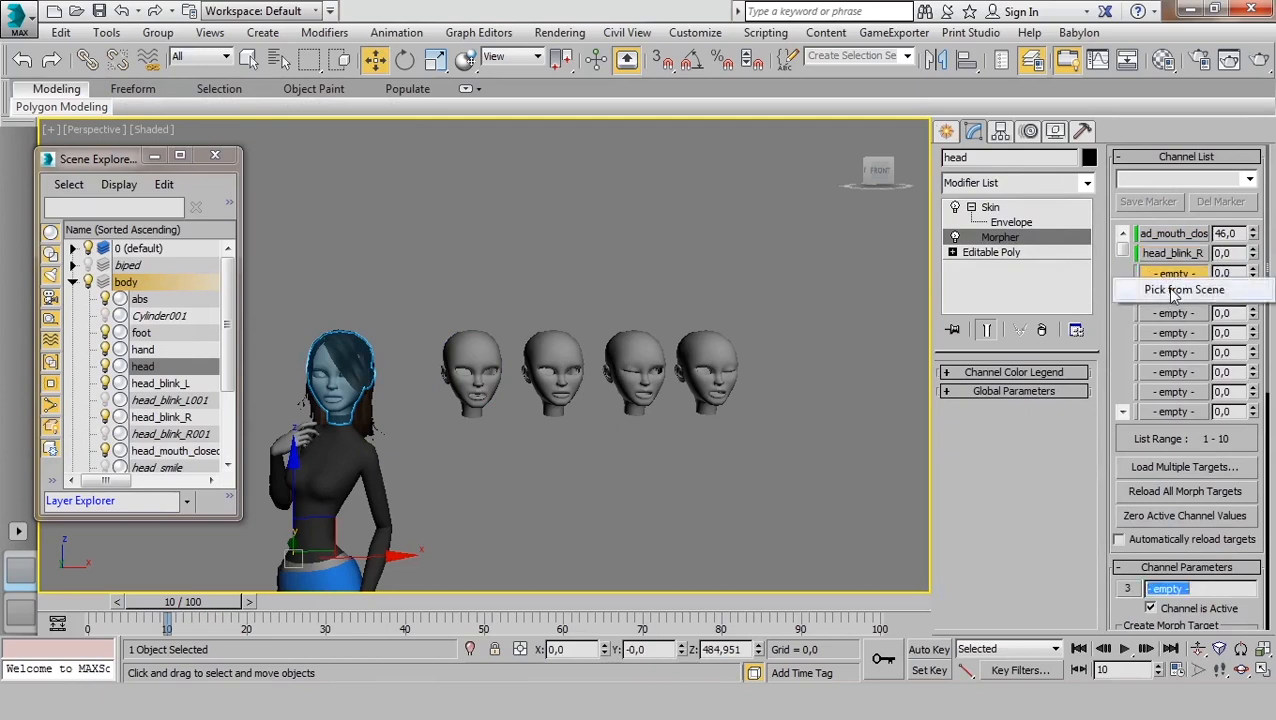
pyautogui.click(1142, 286)
pyautogui.click(713, 355)
# - Reset the head_mouth_closed channel to 0 and raise it to 100, then set head_blink_R to 30 and head_blink_L to 25
pyautogui.press('z')
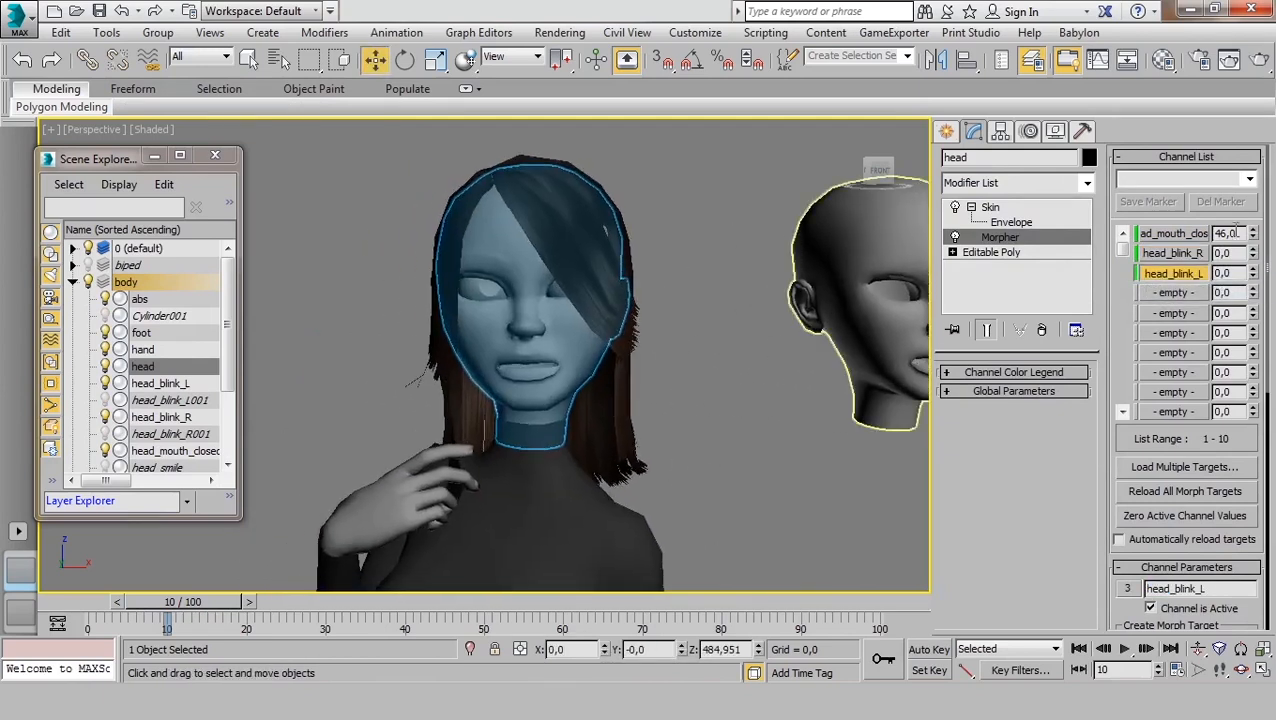
pyautogui.rightClick(1254, 236)
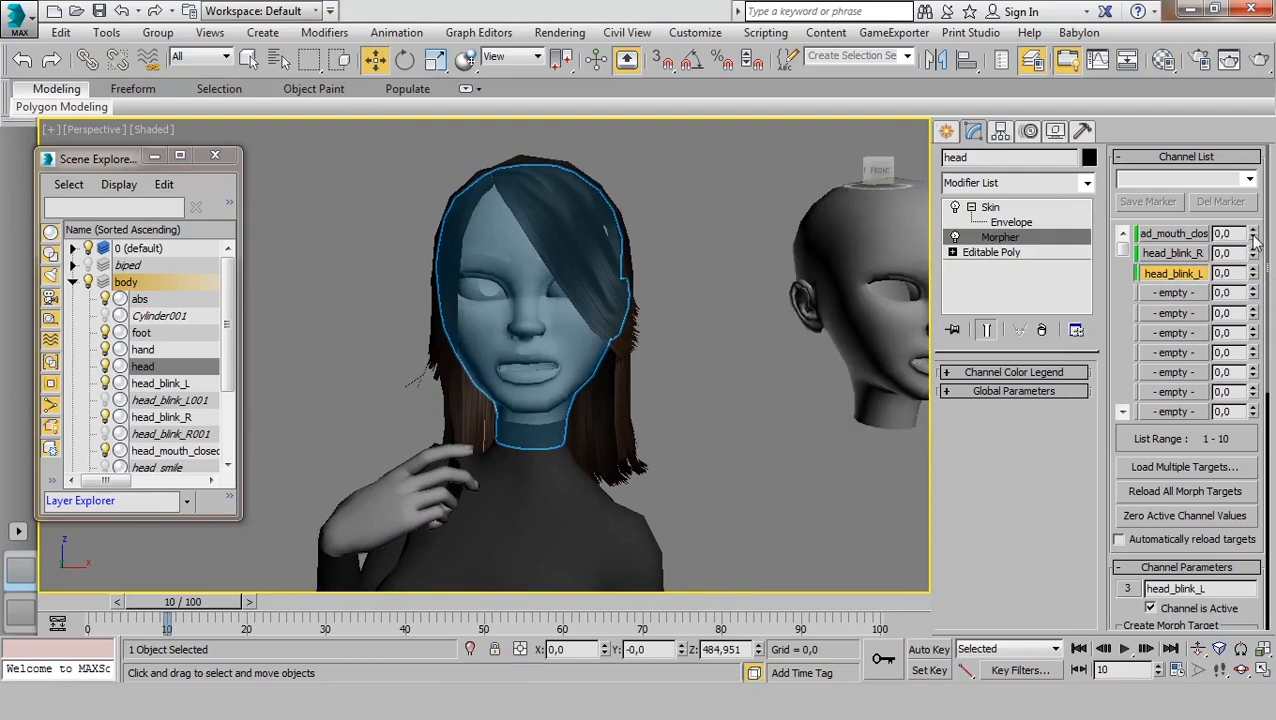
pyautogui.moveTo(1254, 232); pyautogui.dragTo(1244, 2)
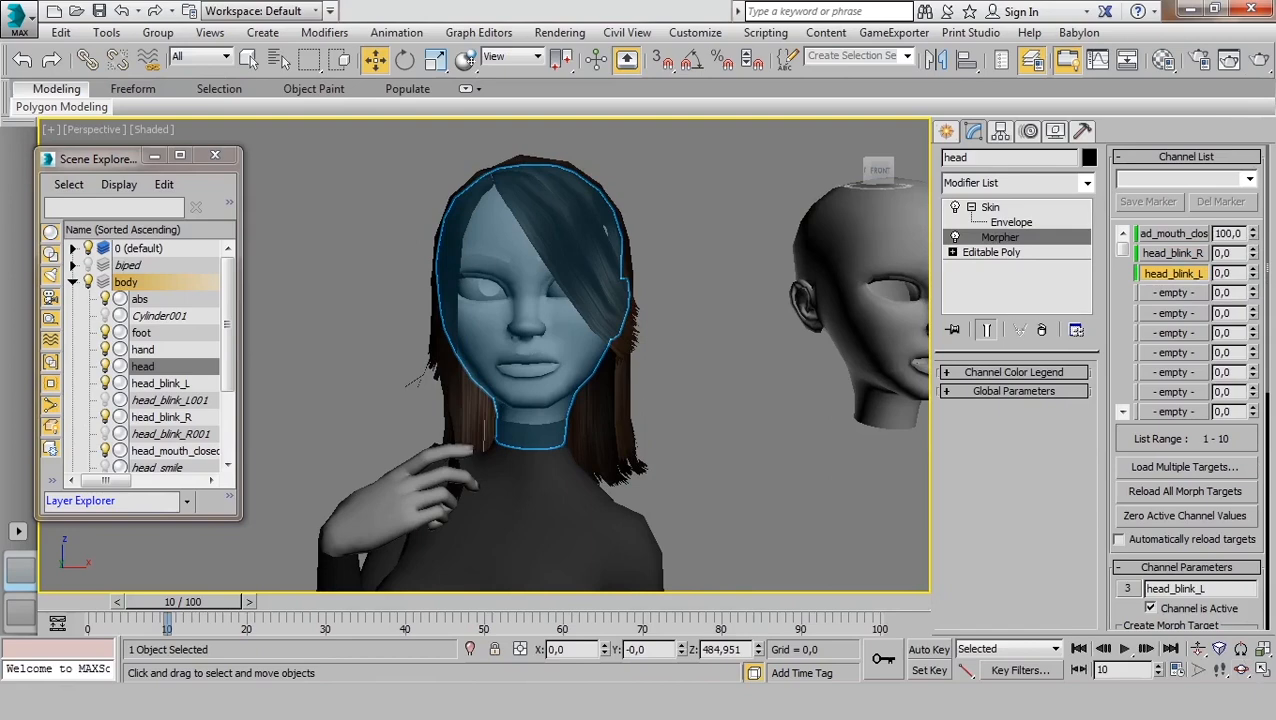
pyautogui.moveTo(1252, 258); pyautogui.dragTo(1251, 207)
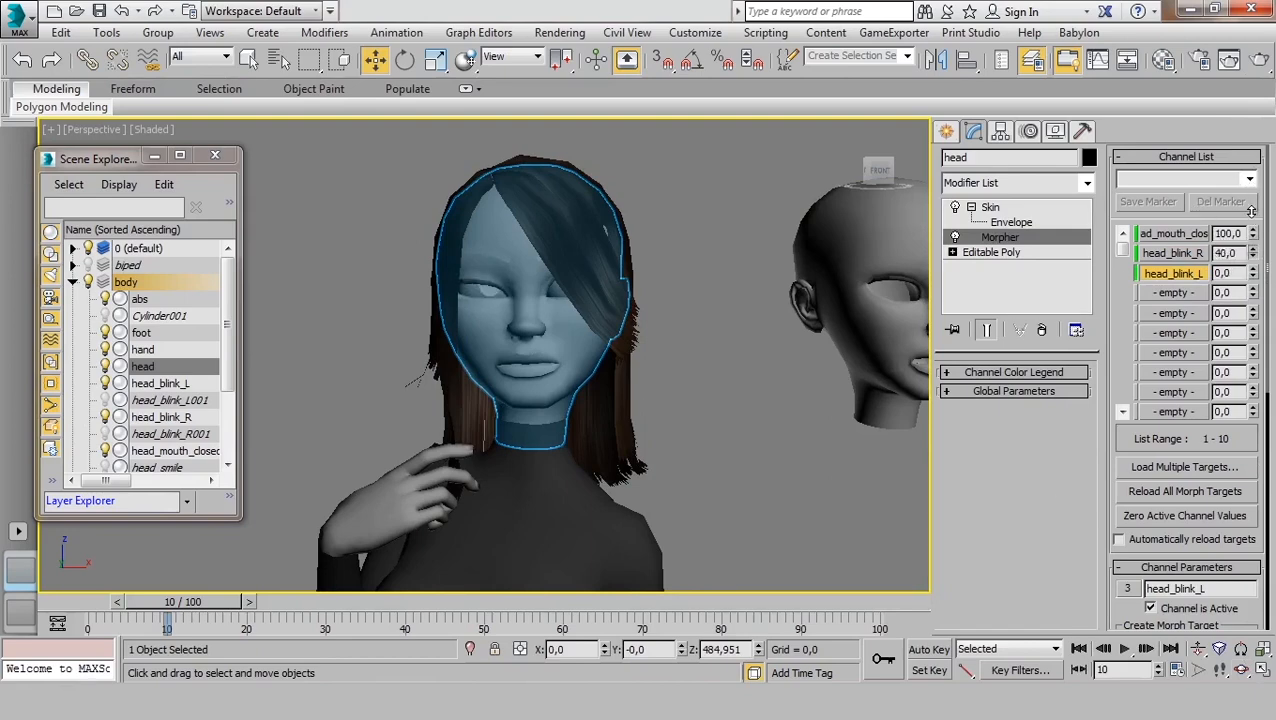
pyautogui.moveTo(1252, 274); pyautogui.dragTo(1255, 227)
pyautogui.moveTo(1254, 276); pyautogui.dragTo(1254, 256)
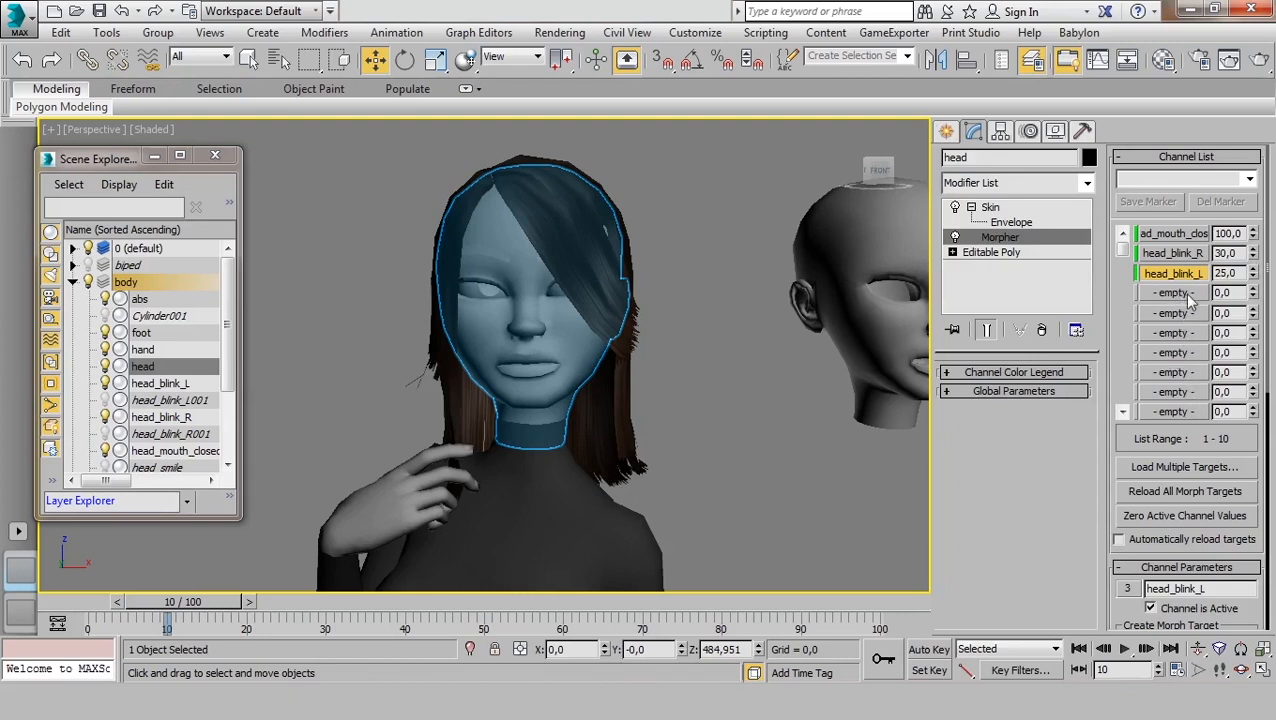
# - Select the four separate morph target heads beside the character and hide them
pyautogui.click(766, 404)
pyautogui.scroll(-3, 766, 404)
pyautogui.moveTo(766, 404); pyautogui.dragTo(604, 393, button='middle')
pyautogui.scroll(-2, 604, 393)
pyautogui.moveTo(895, 263); pyautogui.dragTo(578, 410)
pyautogui.rightClick(606, 332)
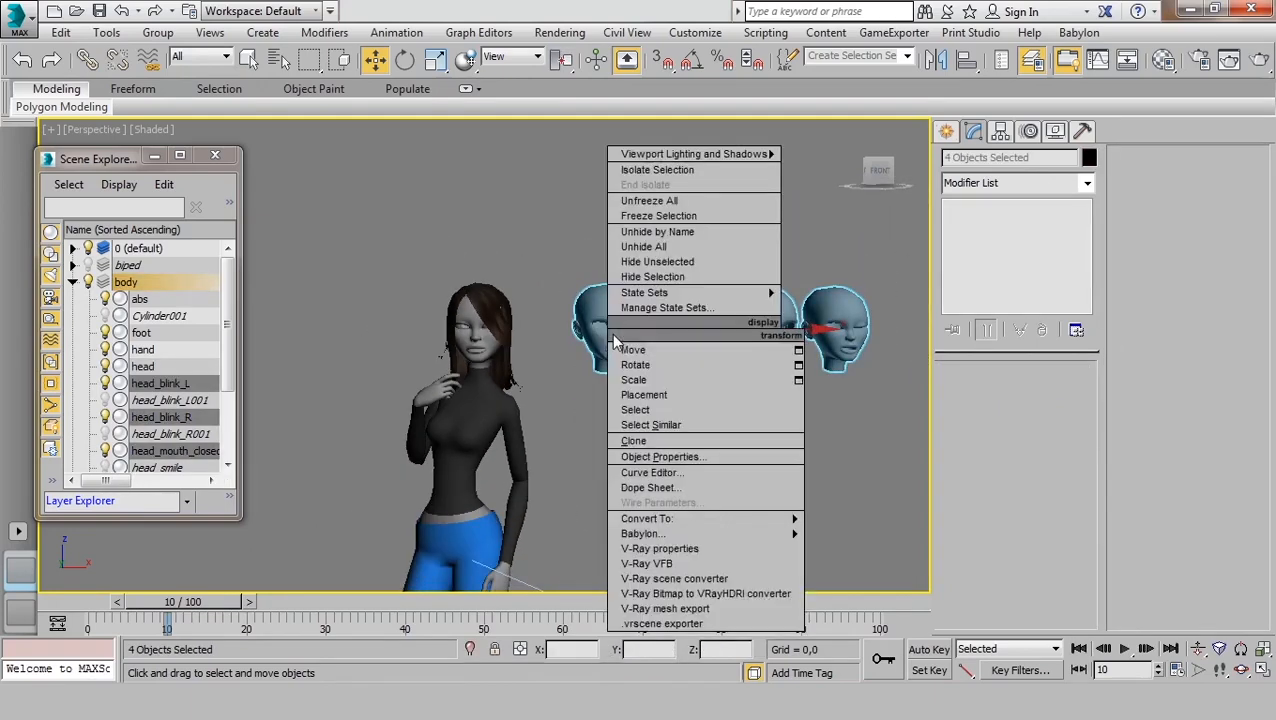
pyautogui.click(689, 285)
# - Switch the viewport to the PhysCamera001 view and display its safe frame
pyautogui.scroll(-3, 628, 433)
pyautogui.moveTo(618, 439); pyautogui.dragTo(639, 353, button='middle')
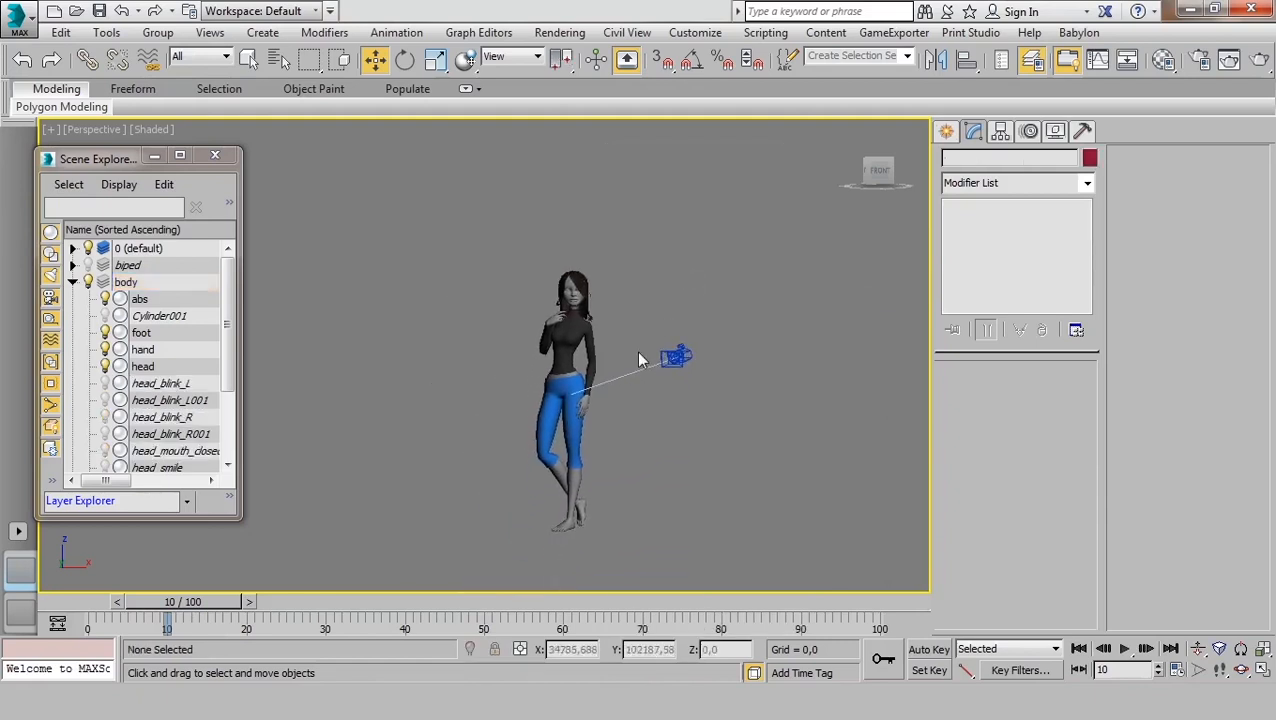
pyautogui.press('c')
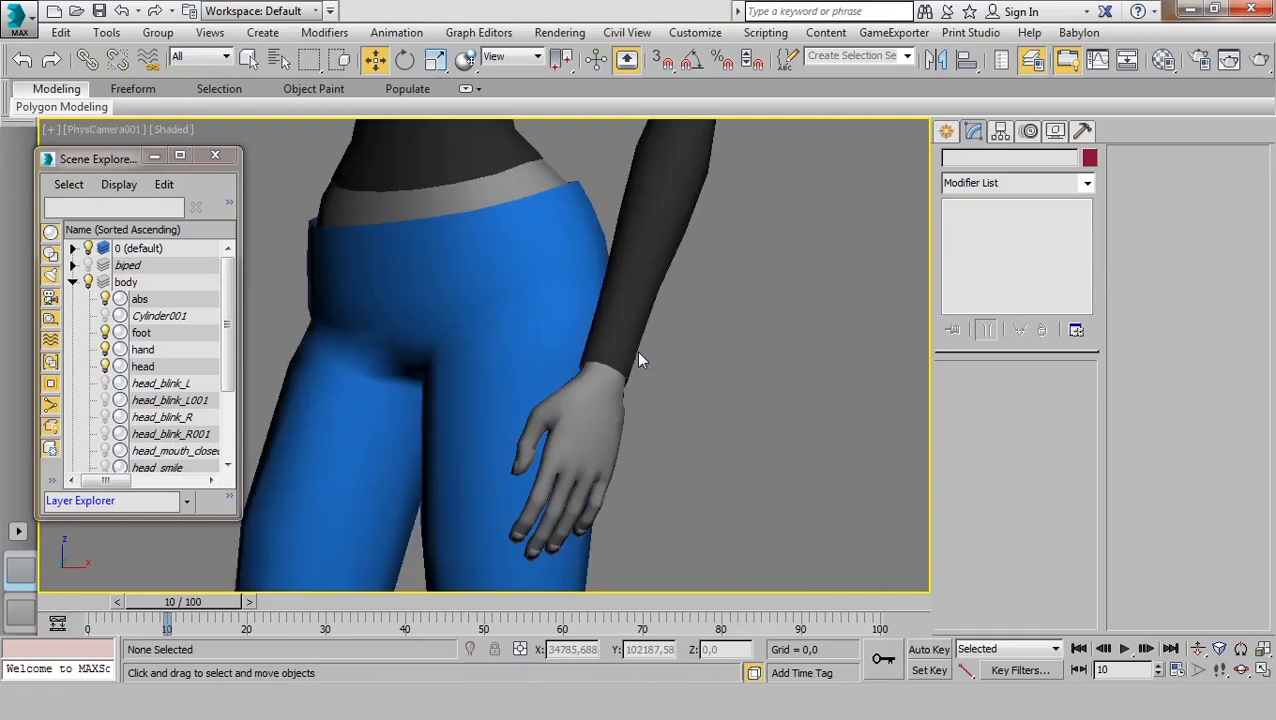
pyautogui.hotkey('shift', 'f')
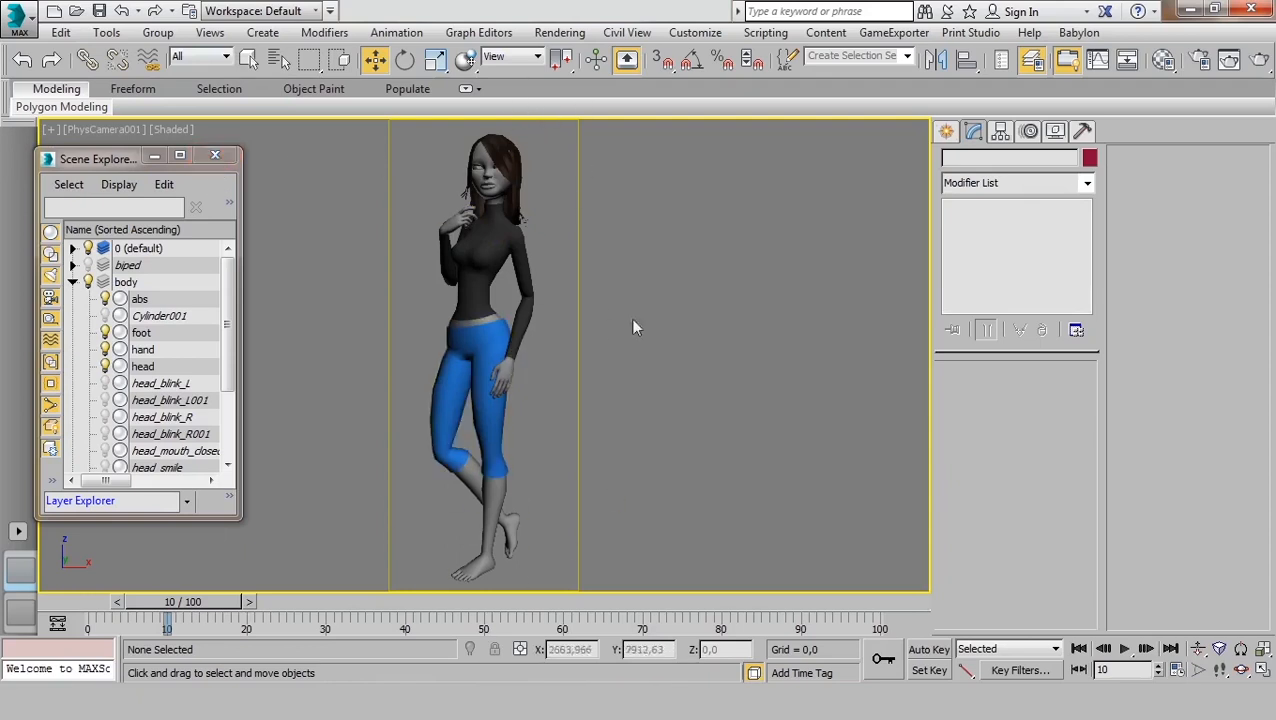
# - Unhide the biped layer, limit the selection filter to Bone, and select all the biped bones on the character
pyautogui.click(88, 265)
pyautogui.click(226, 58)
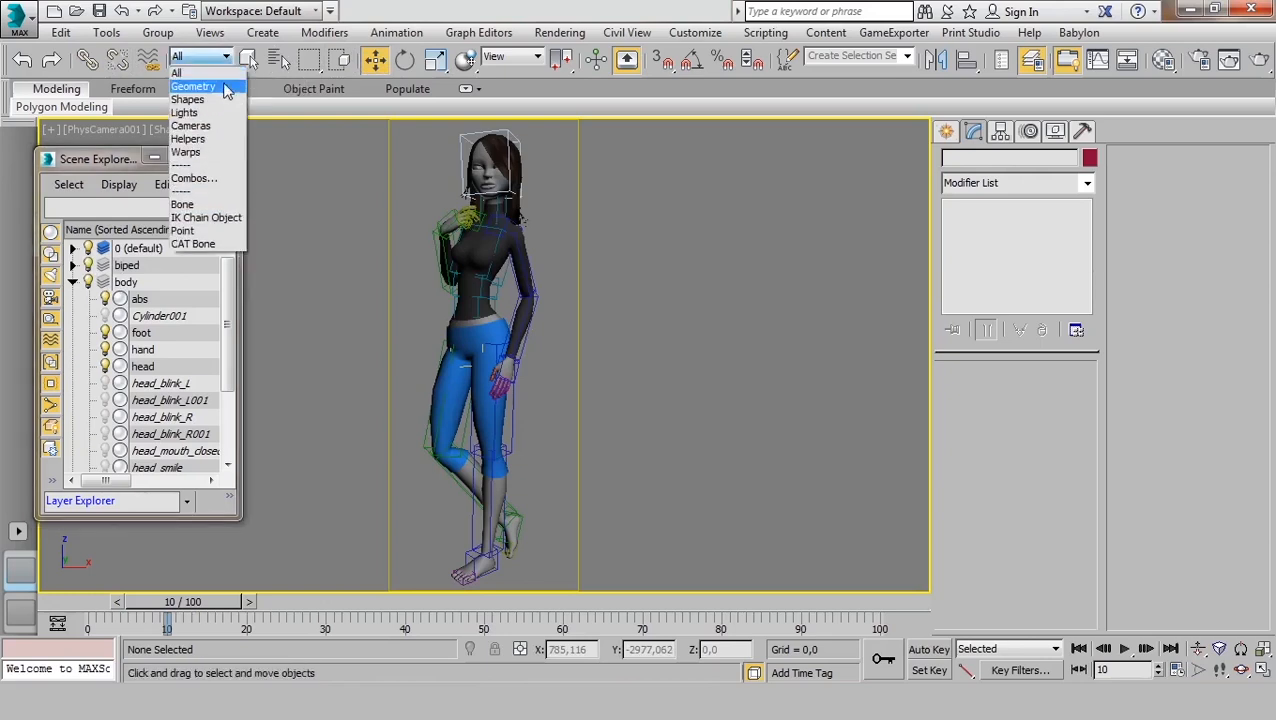
pyautogui.click(183, 205)
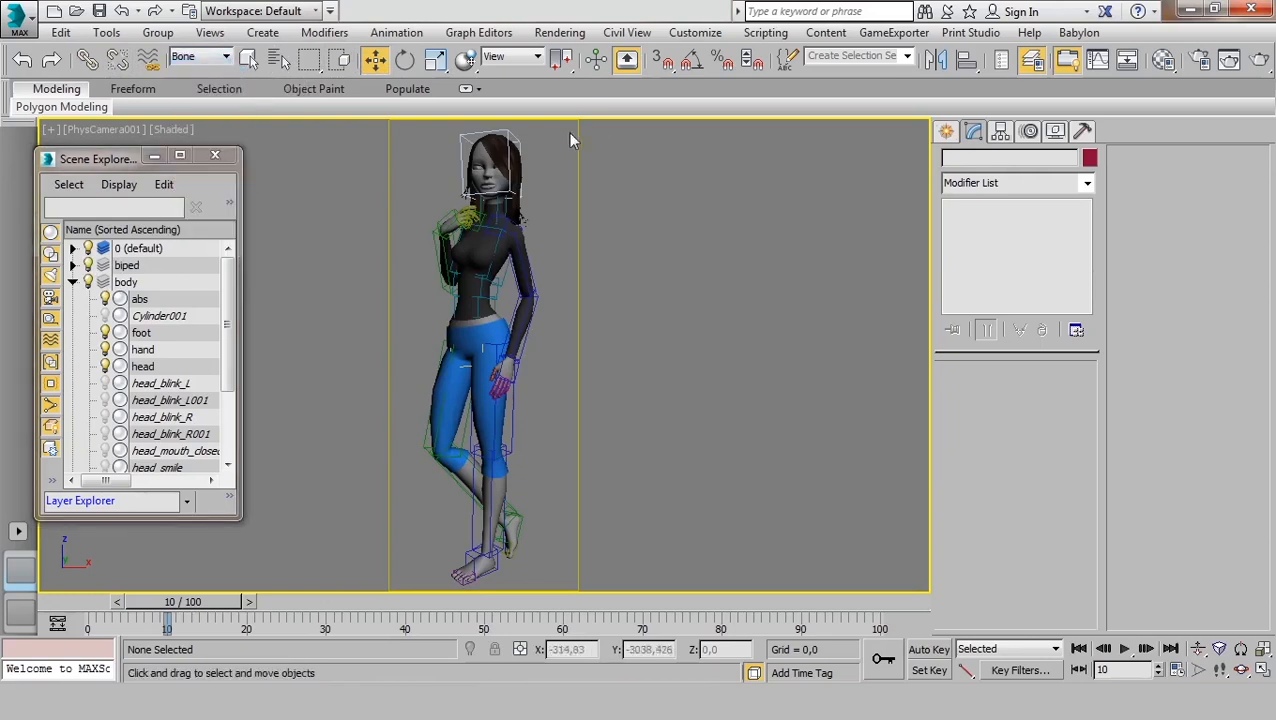
pyautogui.moveTo(592, 128); pyautogui.dragTo(384, 620)
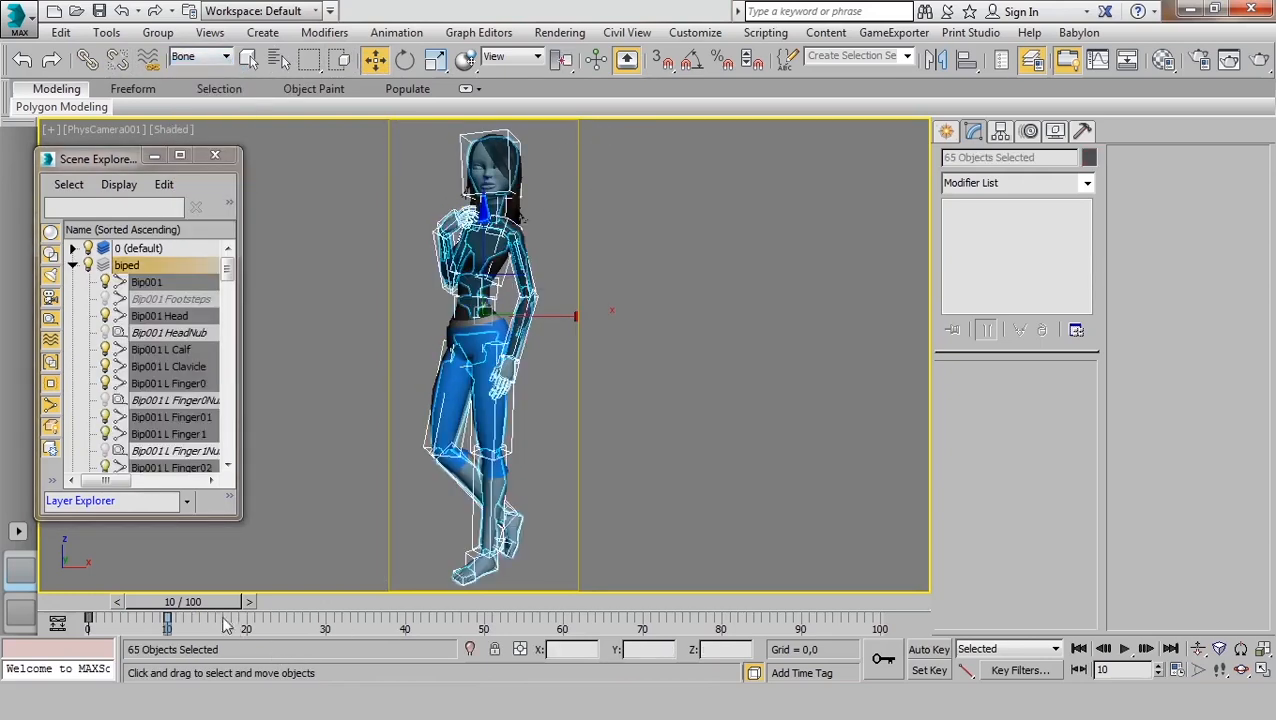
# - Examine the selected biped bones' animation keys on the timeline and clear the selection
pyautogui.moveTo(183, 601); pyautogui.dragTo(212, 612)
pyautogui.press('w')
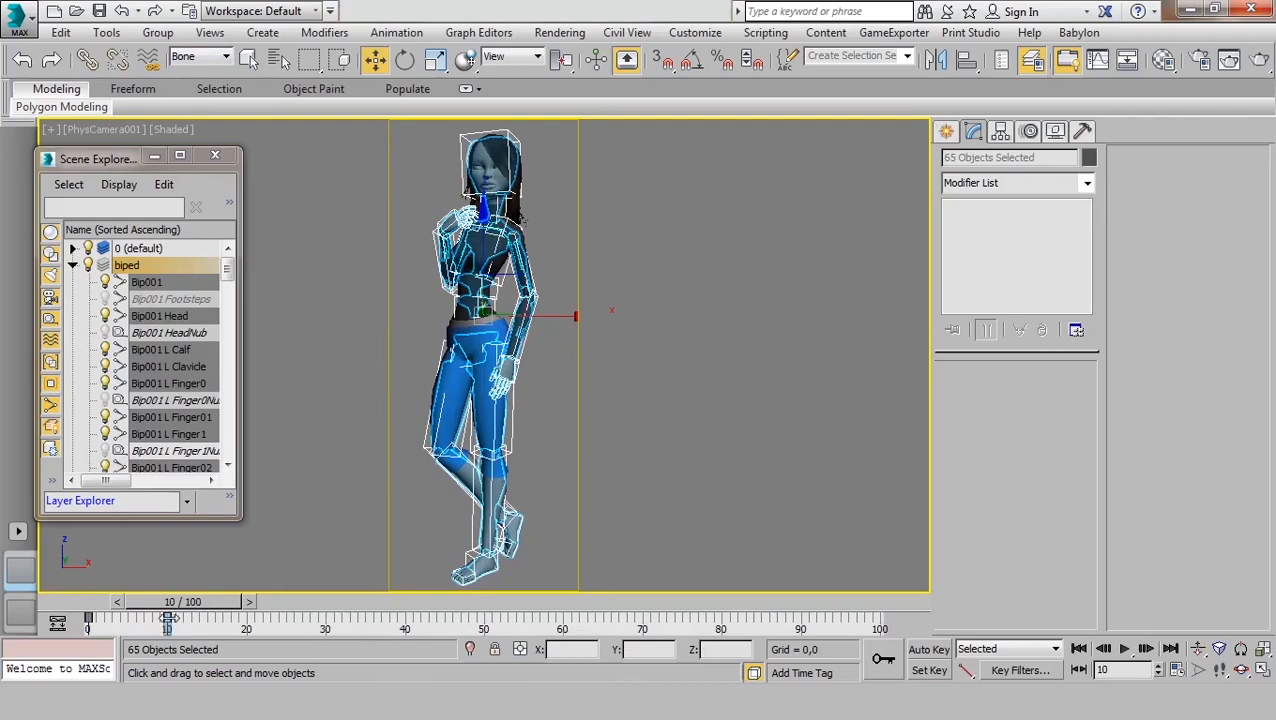
pyautogui.moveTo(168, 619)
pyautogui.keyDown('shift'); pyautogui.mouseDown()
pyautogui.moveTo(88, 622)
pyautogui.moveTo(88, 634)
pyautogui.moveTo(71, 605)
pyautogui.moveTo(11, 616)
pyautogui.moveTo(152, 618)
pyautogui.moveTo(1, 622)
pyautogui.moveTo(118, 625)
pyautogui.moveTo(60, 625)
pyautogui.moveTo(183, 602)
pyautogui.mouseUp(); pyautogui.keyUp('shift')
pyautogui.press('w')
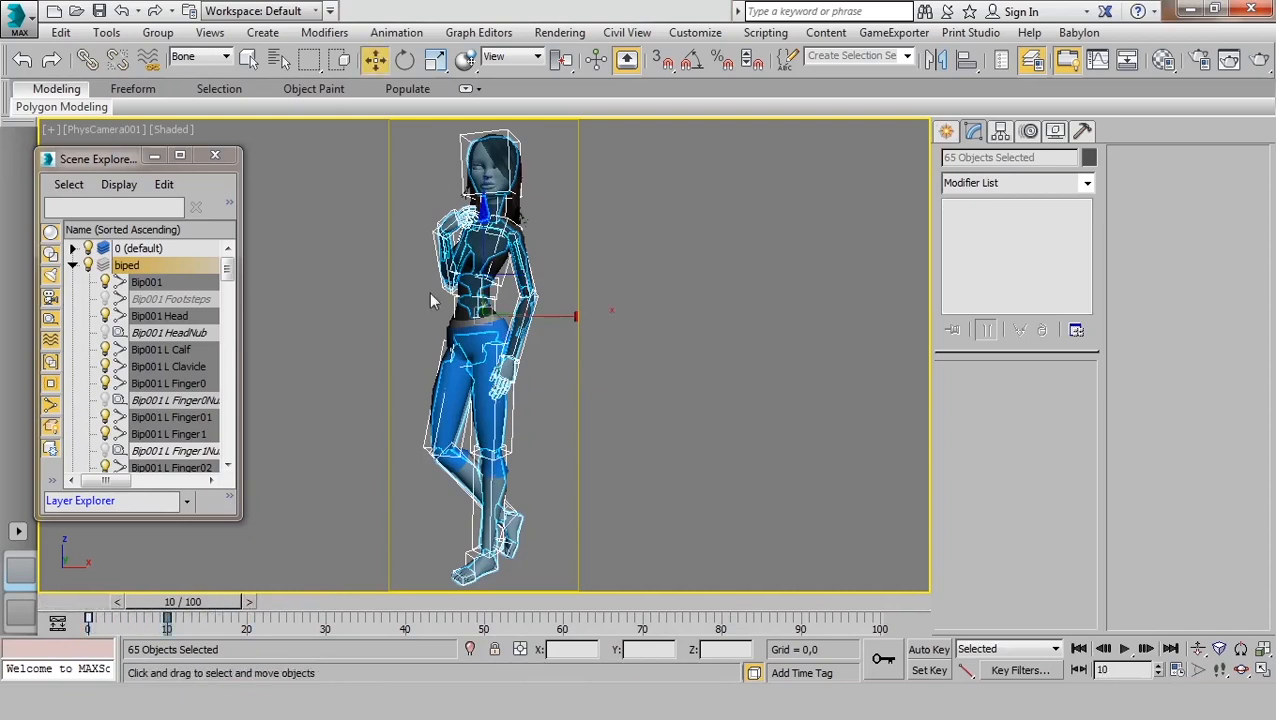
pyautogui.click(326, 330)
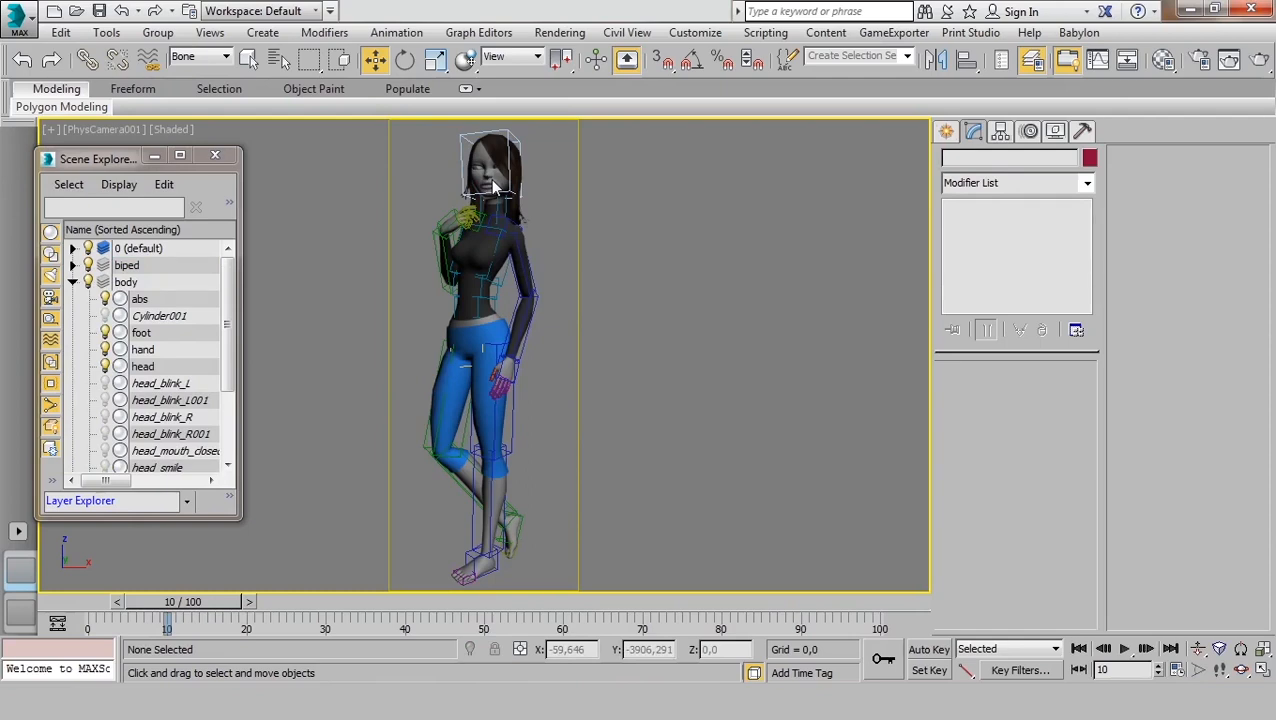
# - Restore the selection filter to All and select the character's head
pyautogui.click(218, 57)
pyautogui.click(214, 72)
pyautogui.click(503, 136)
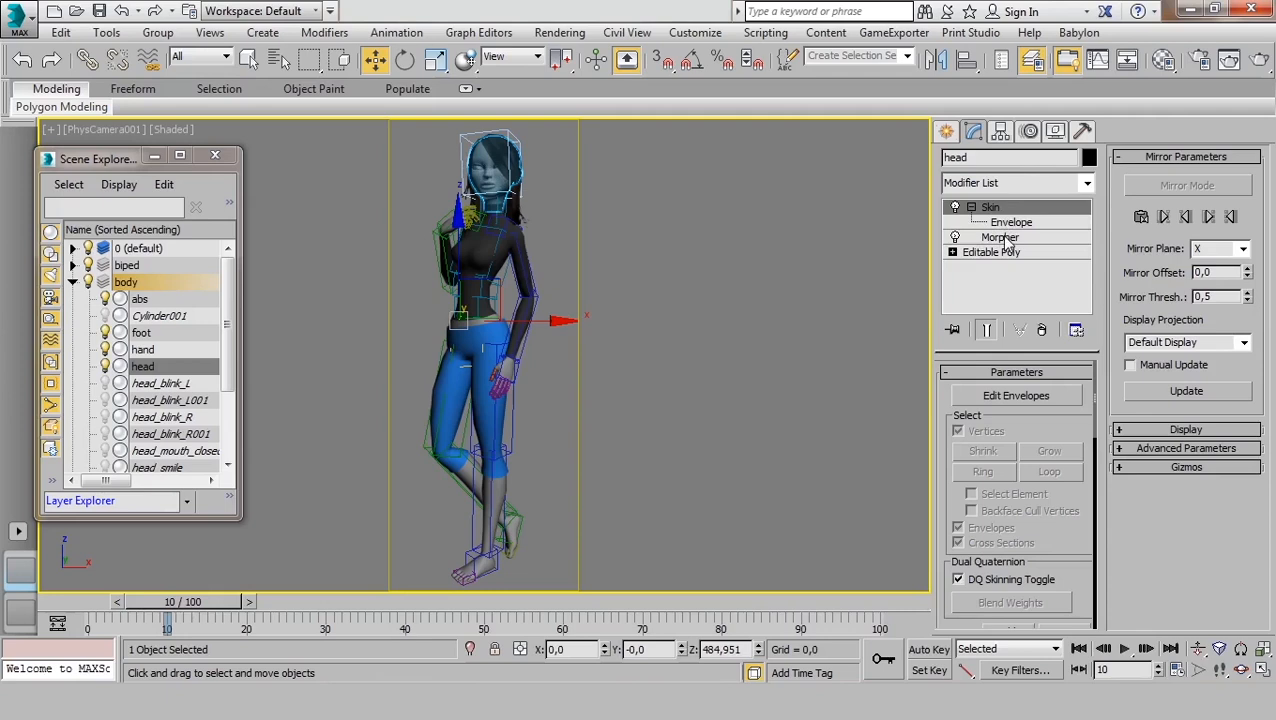
# - Try a TurboSmooth modifier above Skin on the head and remove it from the stack
pyautogui.click(1040, 189)
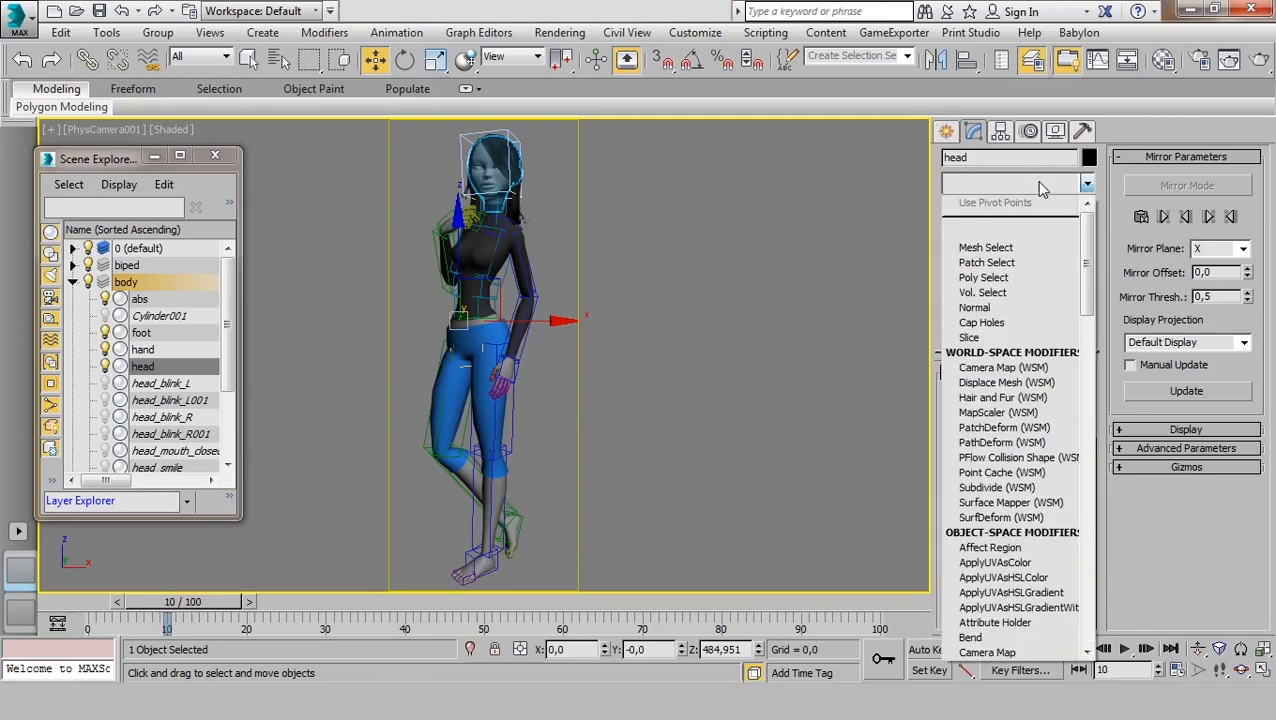
pyautogui.write('tu')
pyautogui.press('Return')
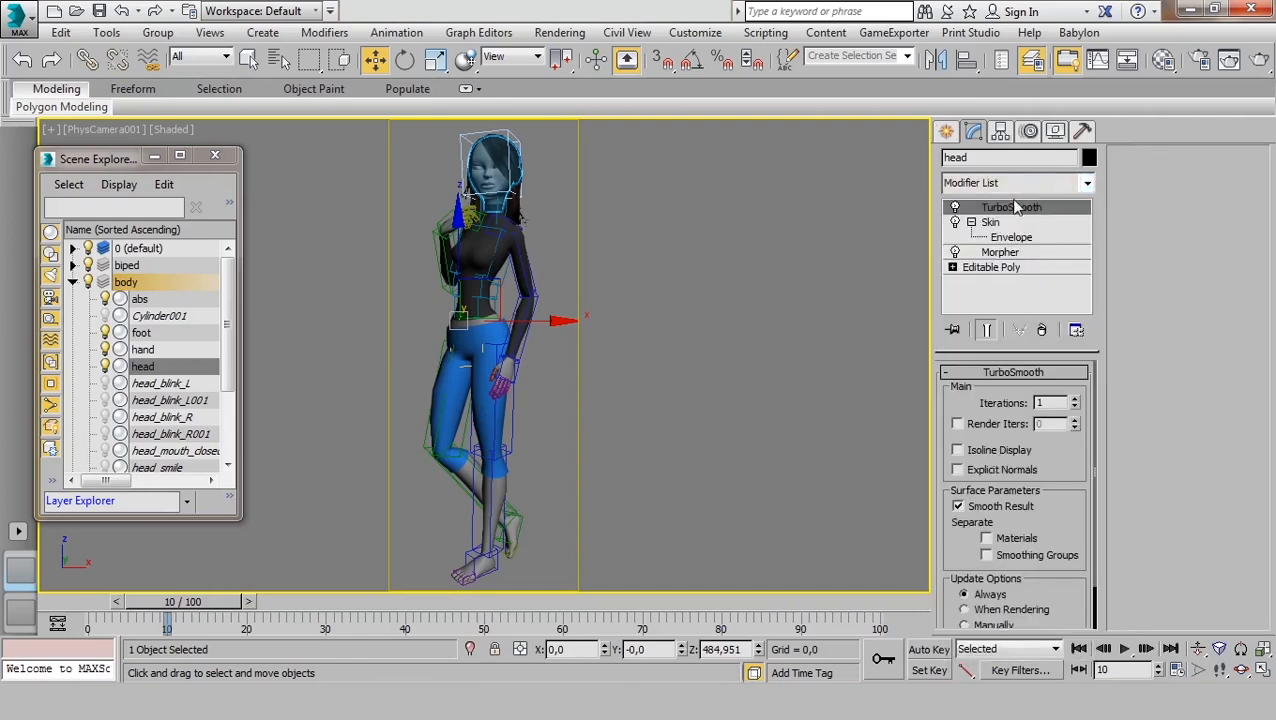
pyautogui.click(1043, 334)
# - Review the head's Morpher channel list and the scene-picking option of the fourth, empty channel, and deselect the head
pyautogui.click(1004, 238)
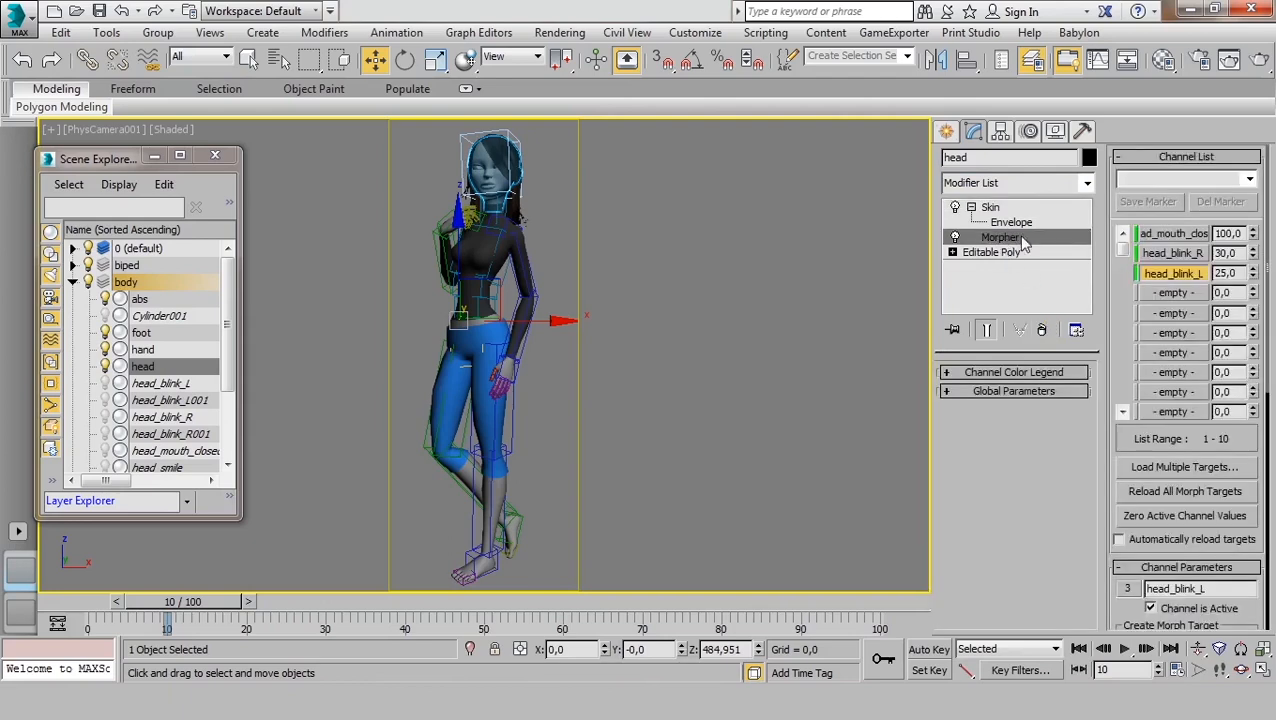
pyautogui.rightClick(1172, 294)
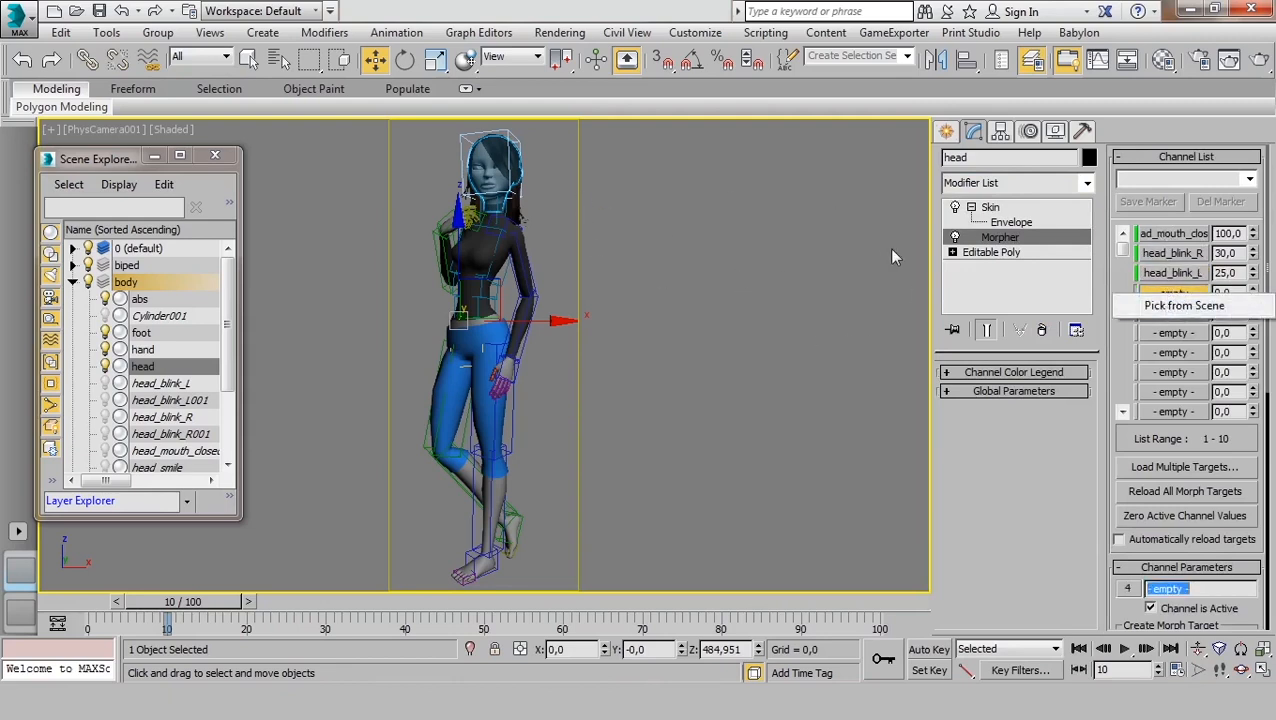
pyautogui.click(787, 305)
pyautogui.click(485, 172)
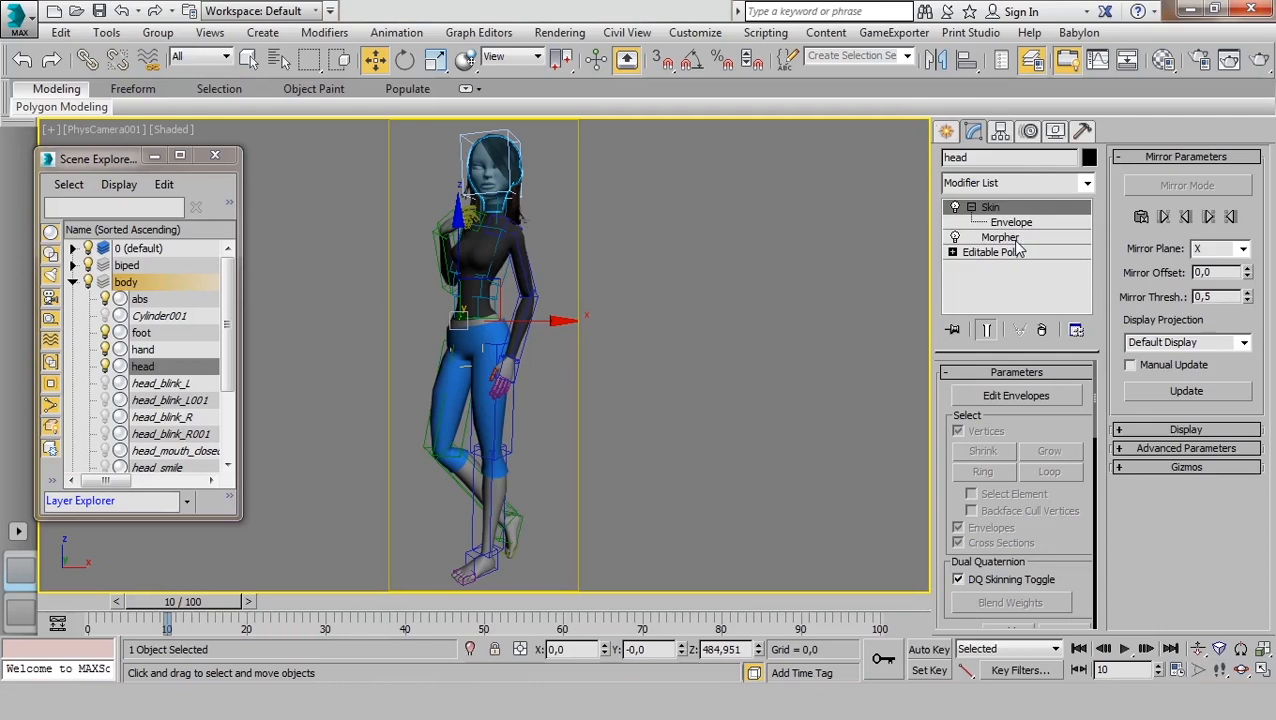
pyautogui.click(1012, 240)
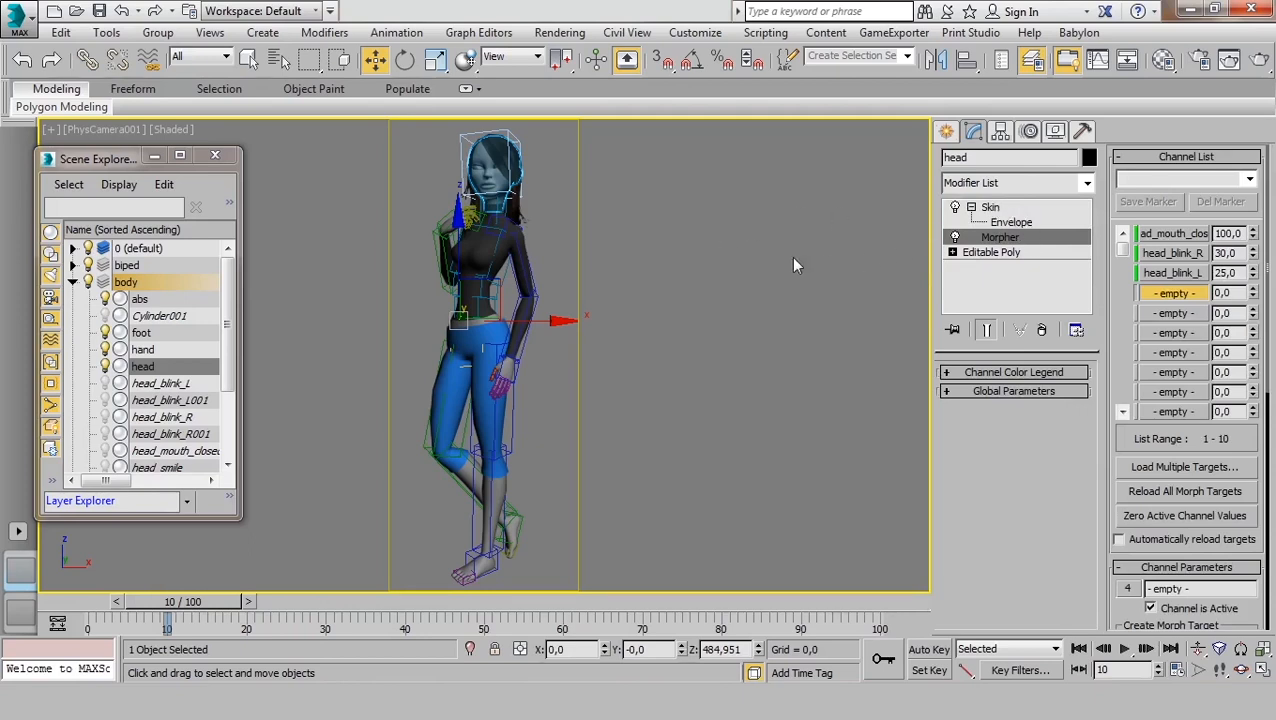
pyautogui.click(700, 277)
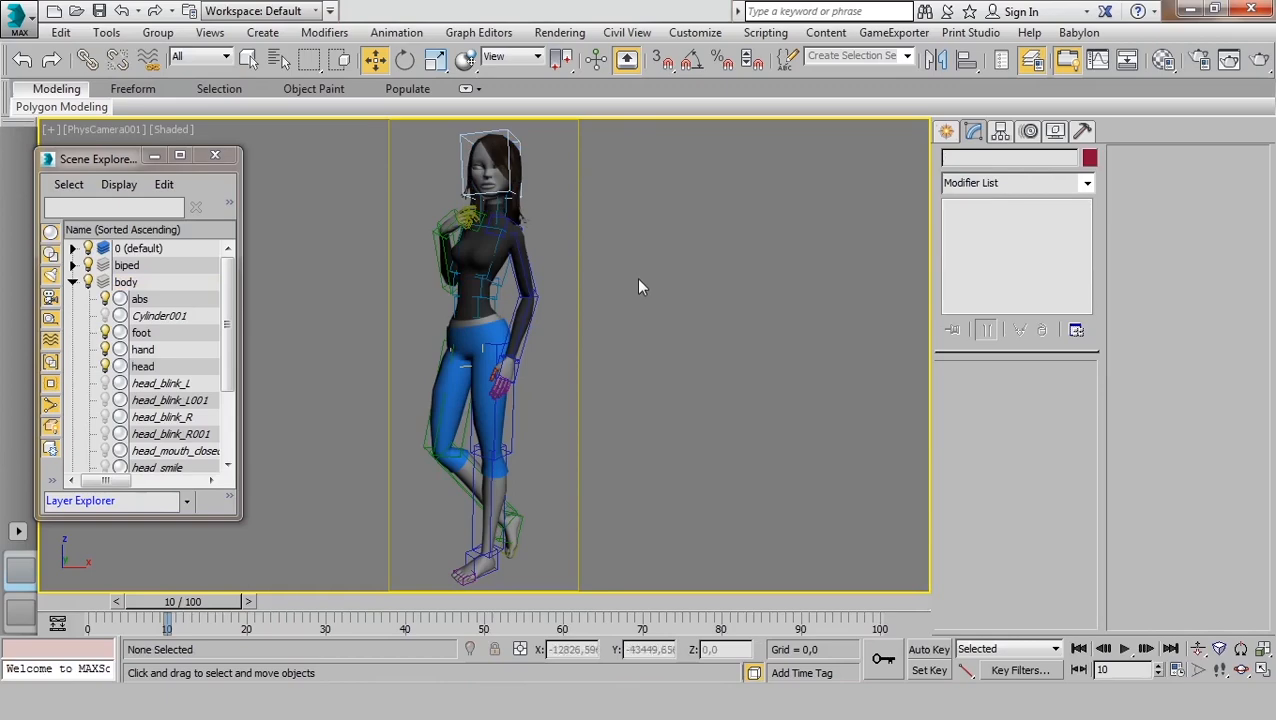